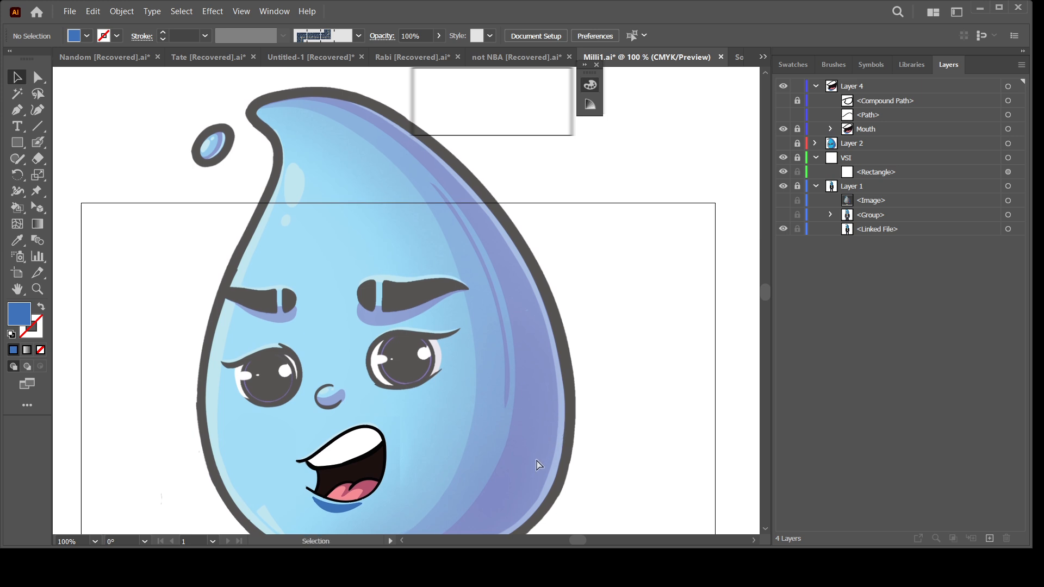
Examine the droplet character's full figure, from the head and facial features to the jacket, trousers and shoes
{"action": "key", "text": "ctrl+minus"}
{"action": "key", "text": "ctrl+minus"}
{"action": "key", "text": "ctrl+minus"}
{"action": "left_click_drag", "start_coordinate": [524, 427], "coordinate": [516, 317]}
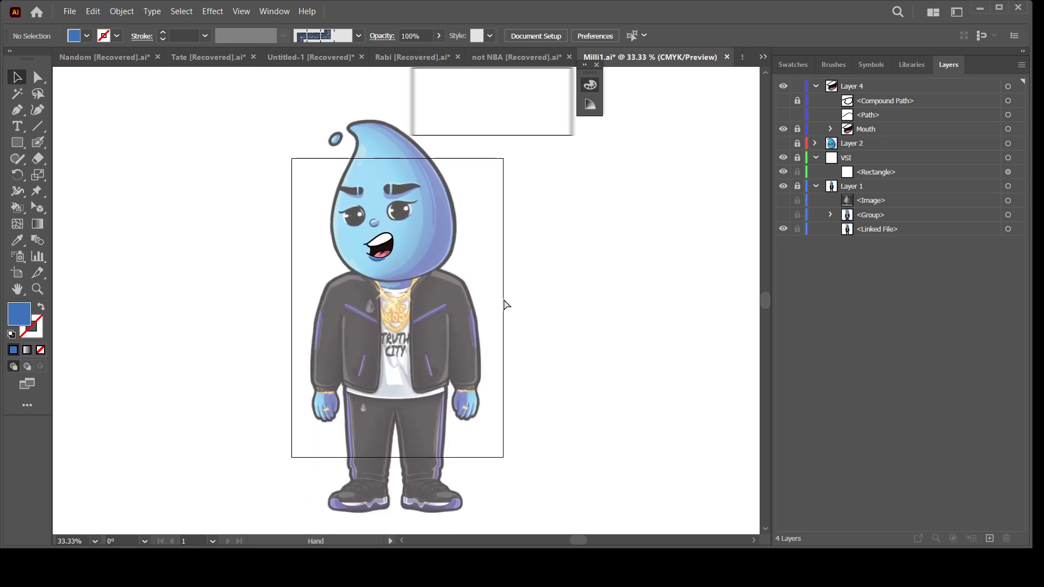
{"action": "key", "text": "ctrl+plus"}
{"action": "key", "text": "ctrl+plus"}
{"action": "key", "text": "ctrl+plus"}
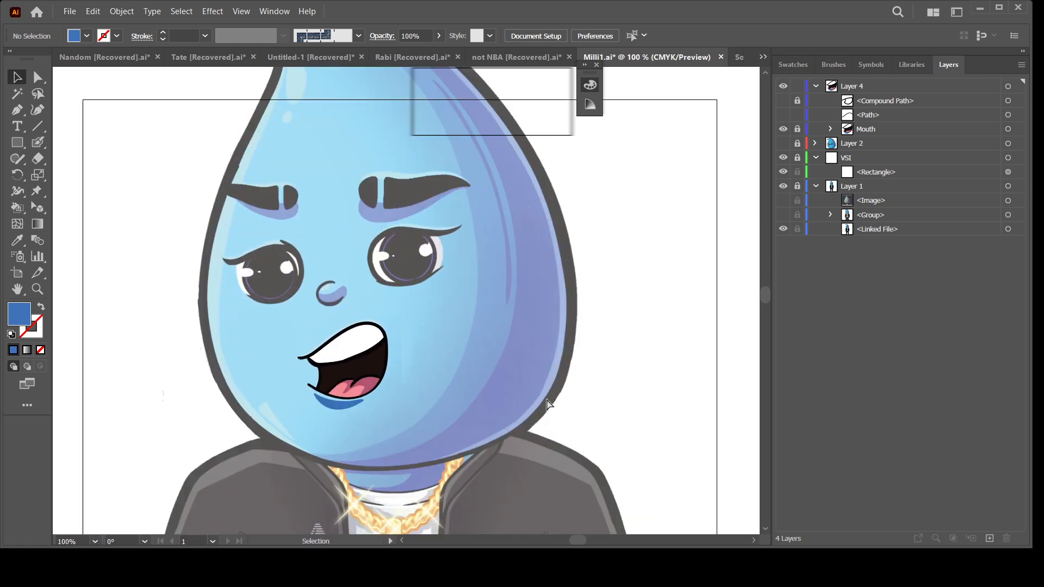
{"action": "key", "text": "ctrl+plus"}
{"action": "scroll", "coordinate": [599, 397], "scroll_direction": "up", "scroll_amount": 3}
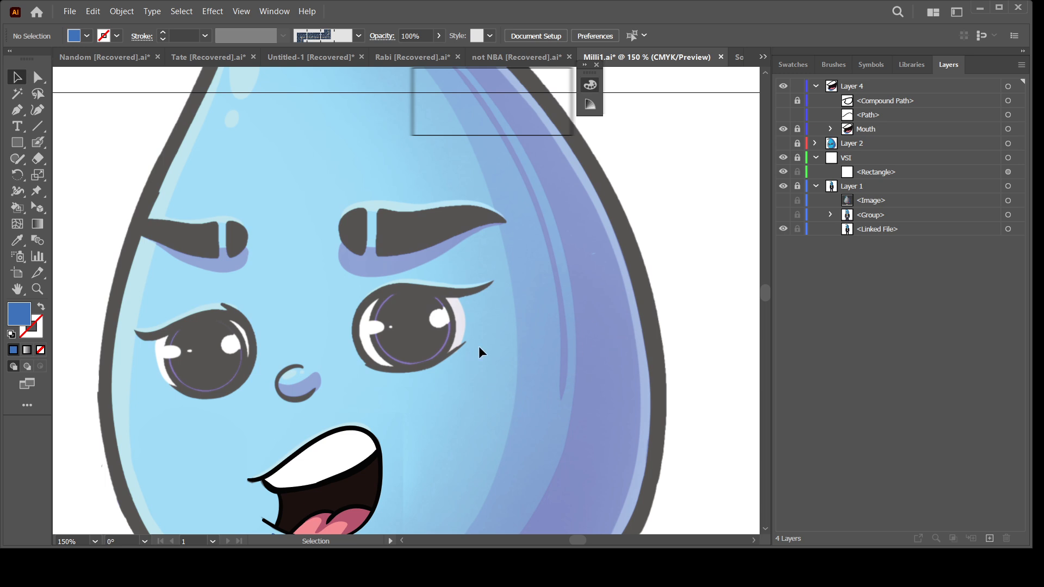
{"action": "scroll", "coordinate": [551, 351], "scroll_direction": "up", "scroll_amount": 4}
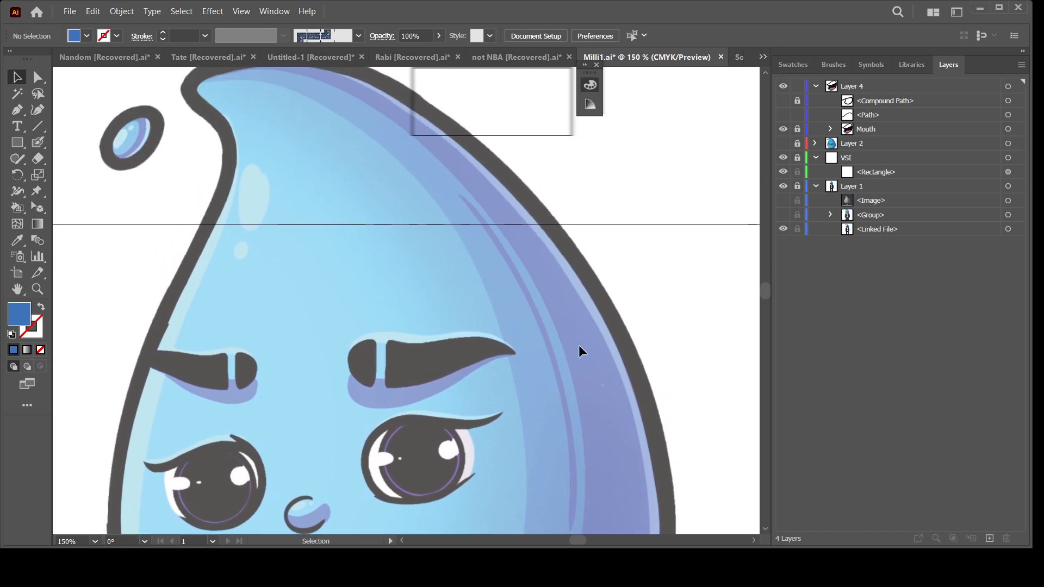
{"action": "scroll", "coordinate": [580, 348], "scroll_direction": "down", "scroll_amount": 3}
{"action": "key", "text": "ctrl+minus"}
{"action": "key", "text": "ctrl+minus"}
{"action": "key", "text": "ctrl+minus"}
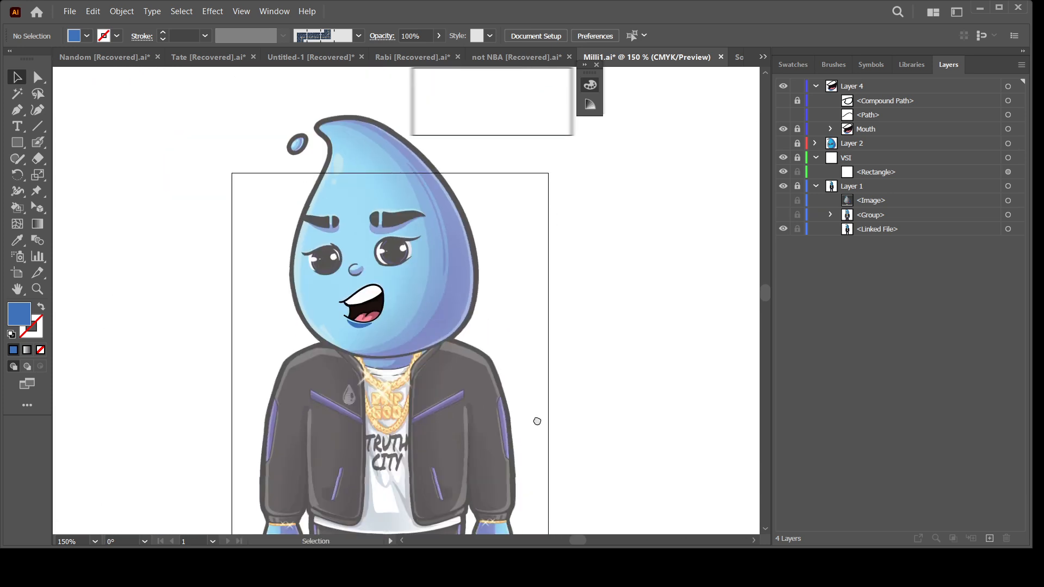
{"action": "left_click_drag", "start_coordinate": [537, 421], "coordinate": [536, 363]}
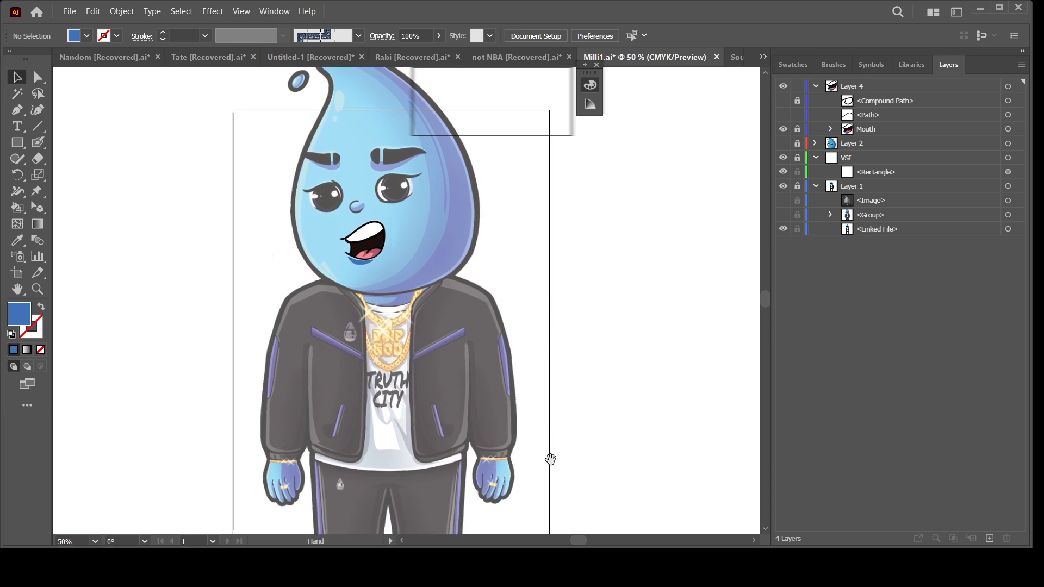
{"action": "left_click_drag", "start_coordinate": [551, 460], "coordinate": [534, 387]}
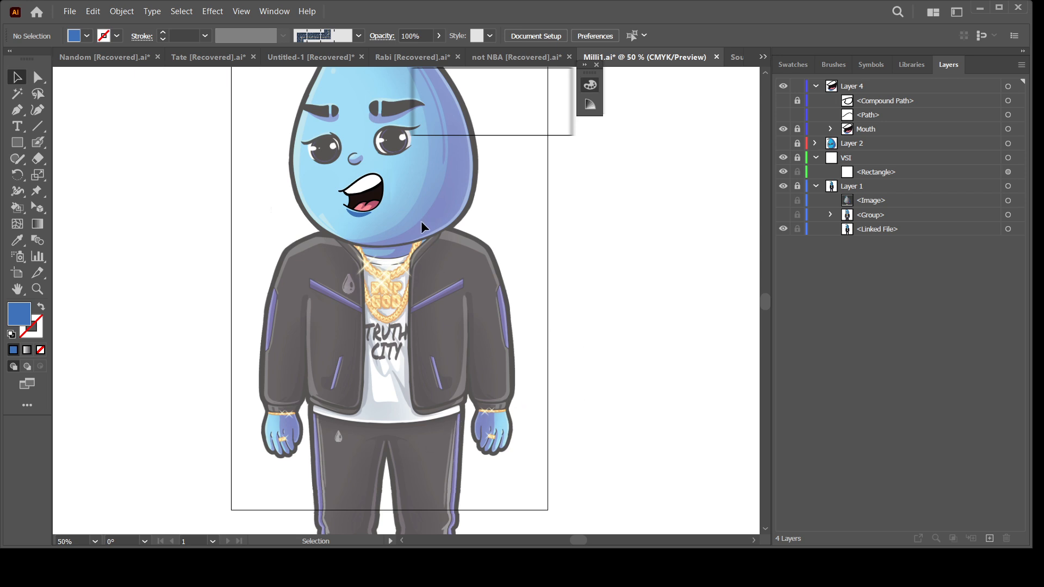
{"action": "left_click_drag", "start_coordinate": [475, 377], "coordinate": [484, 473]}
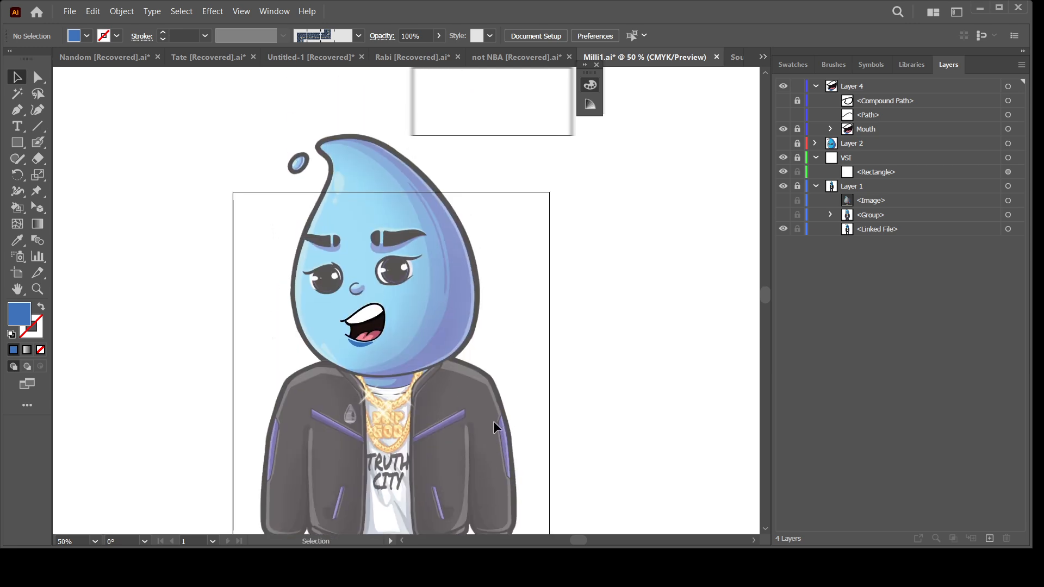
Examine the droplet head at closer range, comparing the mouth with the eyes, nose and eyebrows of the reference artwork
{"action": "key", "text": "ctrl+plus"}
{"action": "key", "text": "ctrl+plus"}
{"action": "left_click_drag", "start_coordinate": [536, 328], "coordinate": [541, 412]}
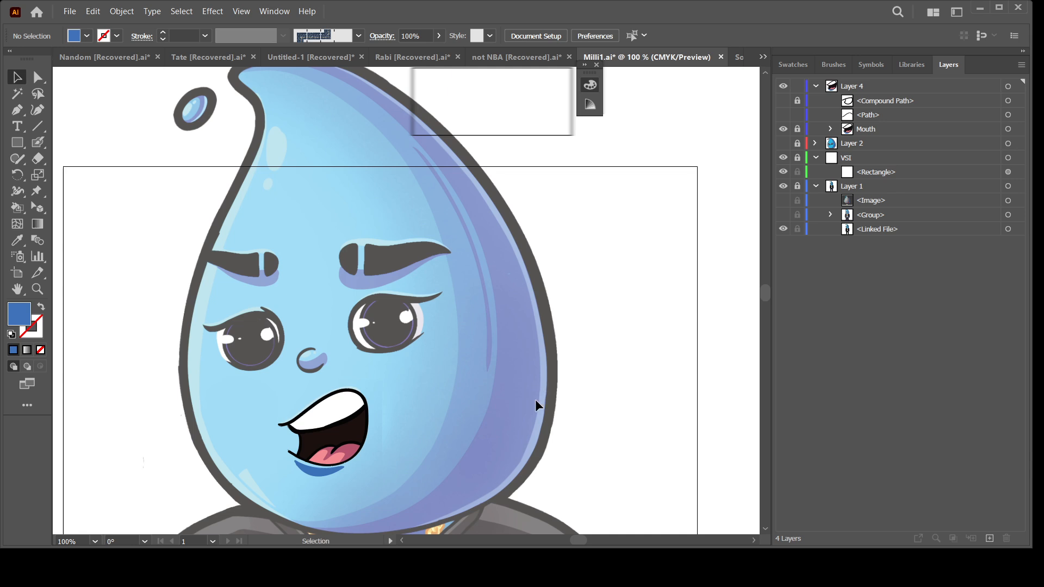
{"action": "key", "text": "ctrl+minus"}
{"action": "left_click_drag", "start_coordinate": [489, 413], "coordinate": [490, 395]}
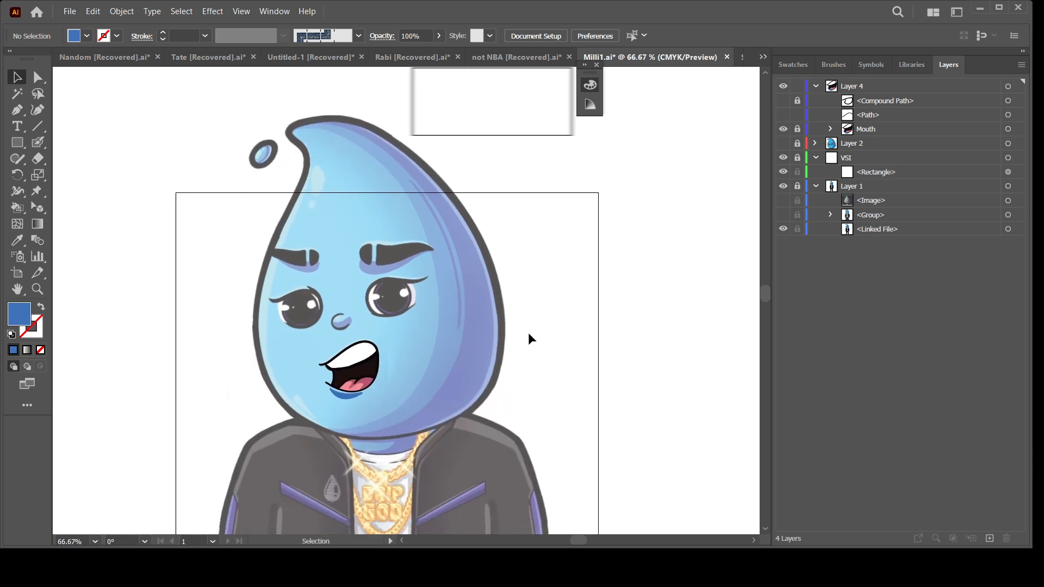
{"action": "key", "text": "ctrl+plus"}
{"action": "key", "text": "ctrl+plus"}
{"action": "key", "text": "ctrl+minus"}
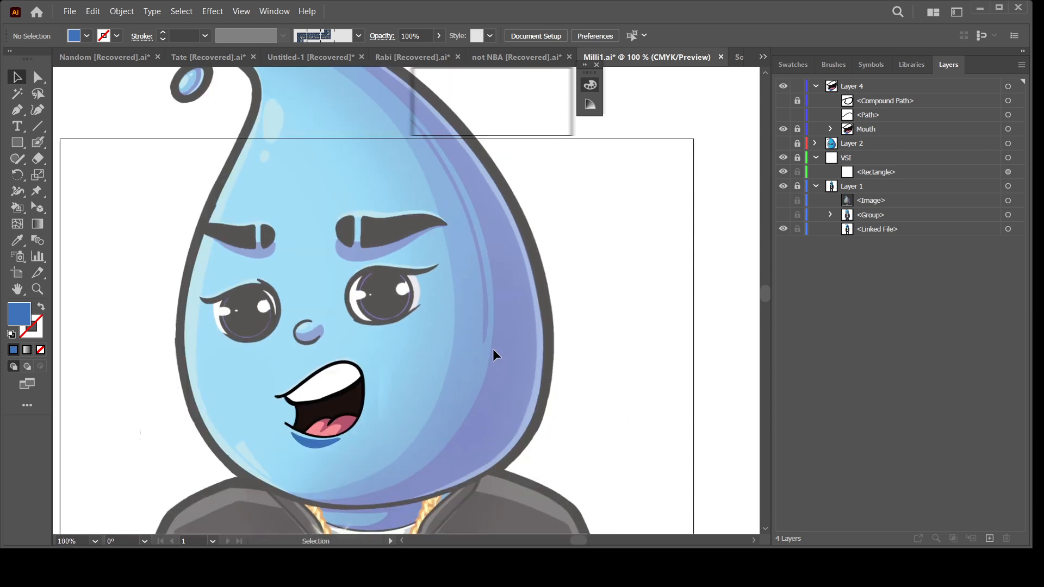
{"action": "left_click_drag", "start_coordinate": [492, 310], "coordinate": [496, 375]}
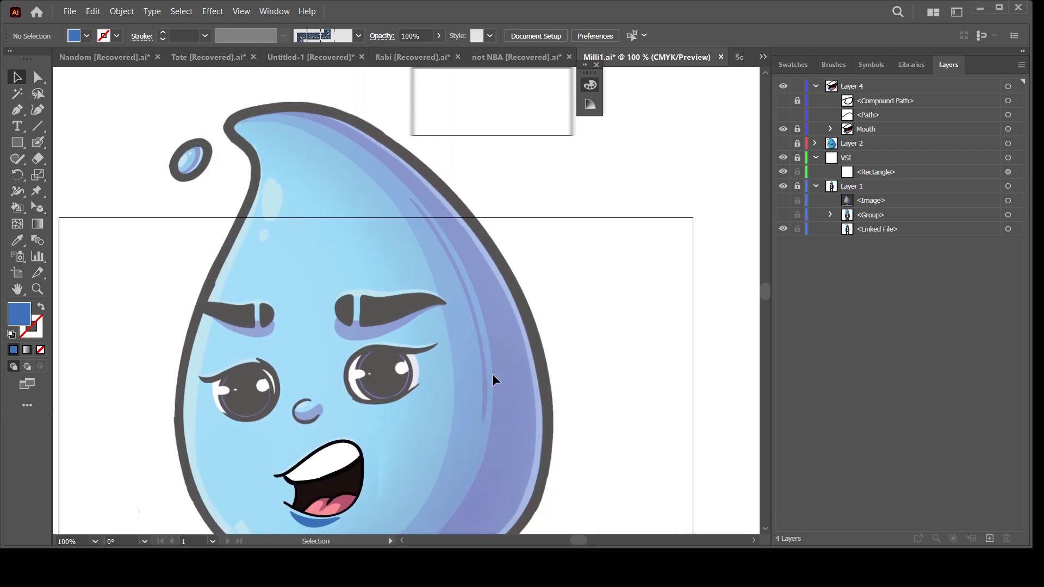
{"action": "left_click_drag", "start_coordinate": [453, 469], "coordinate": [464, 394]}
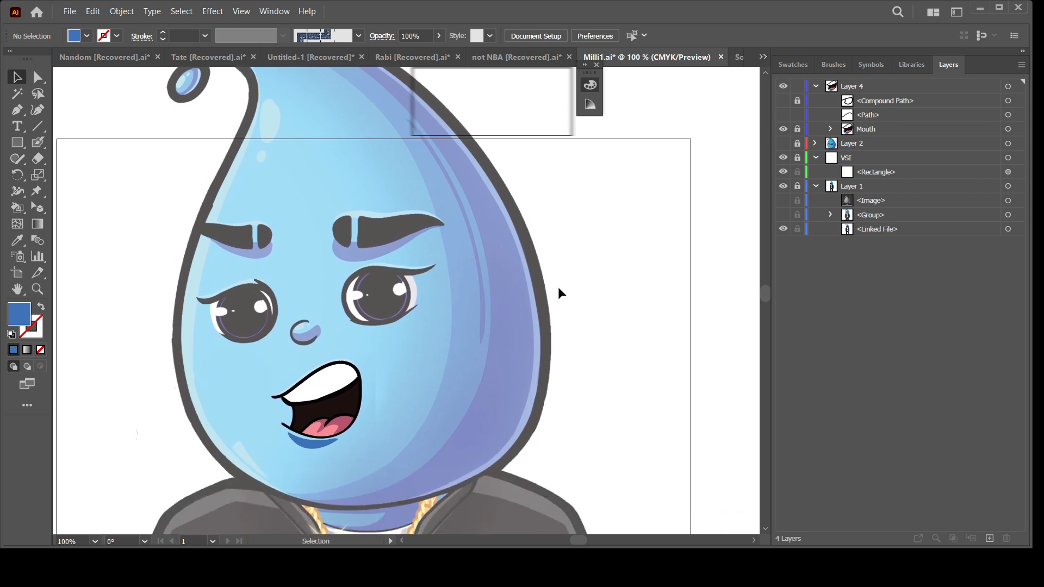
{"action": "left_click_drag", "start_coordinate": [504, 357], "coordinate": [504, 396]}
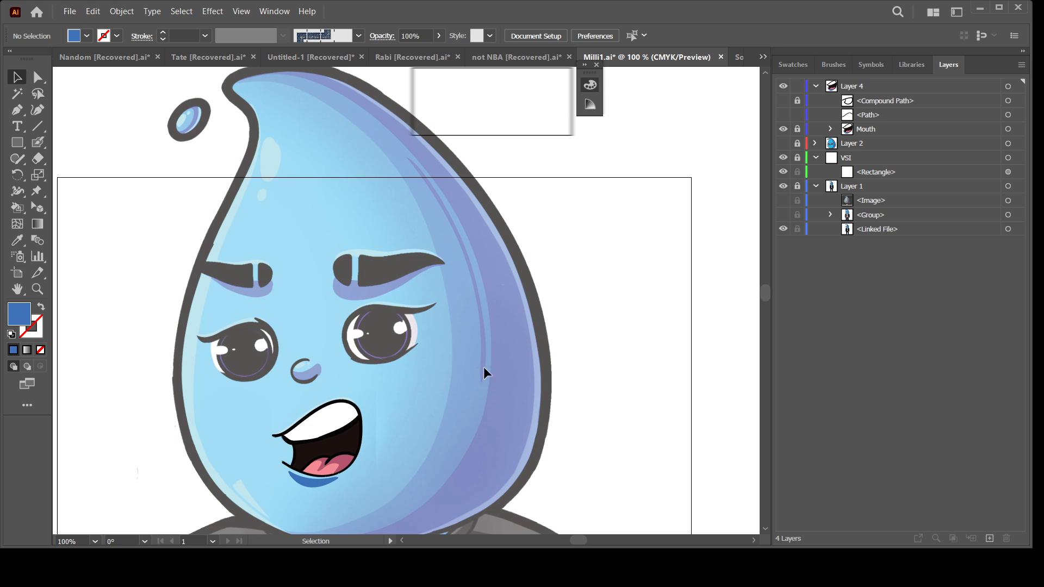
{"action": "key", "text": "ctrl+plus"}
{"action": "left_click_drag", "start_coordinate": [480, 434], "coordinate": [493, 406]}
{"action": "left_click_drag", "start_coordinate": [404, 376], "coordinate": [429, 443]}
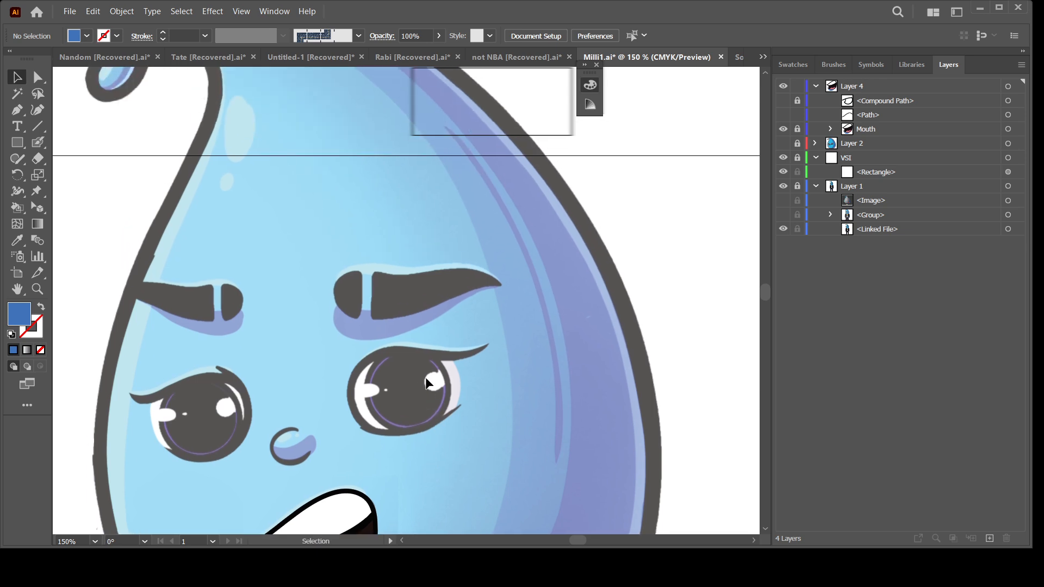
{"action": "key", "text": "ctrl+plus"}
{"action": "left_click_drag", "start_coordinate": [384, 387], "coordinate": [448, 407]}
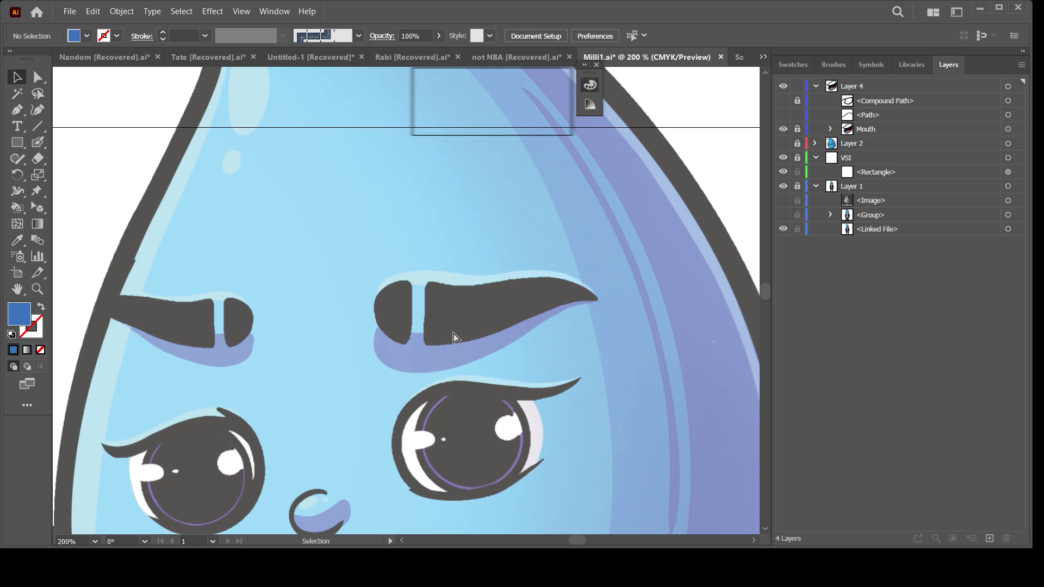
Study the shapes of both eyebrows and eyes in the reference artwork, including their shadow and highlight edges
{"action": "key", "text": "ctrl+minus"}
{"action": "key", "text": "ctrl+minus"}
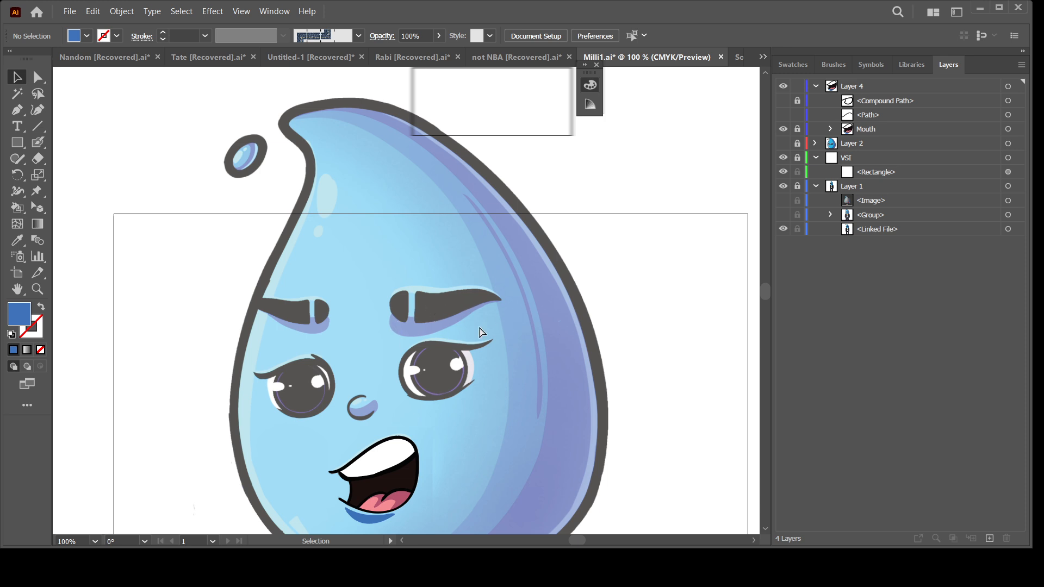
{"action": "scroll", "coordinate": [481, 332], "scroll_direction": "up", "scroll_amount": 1}
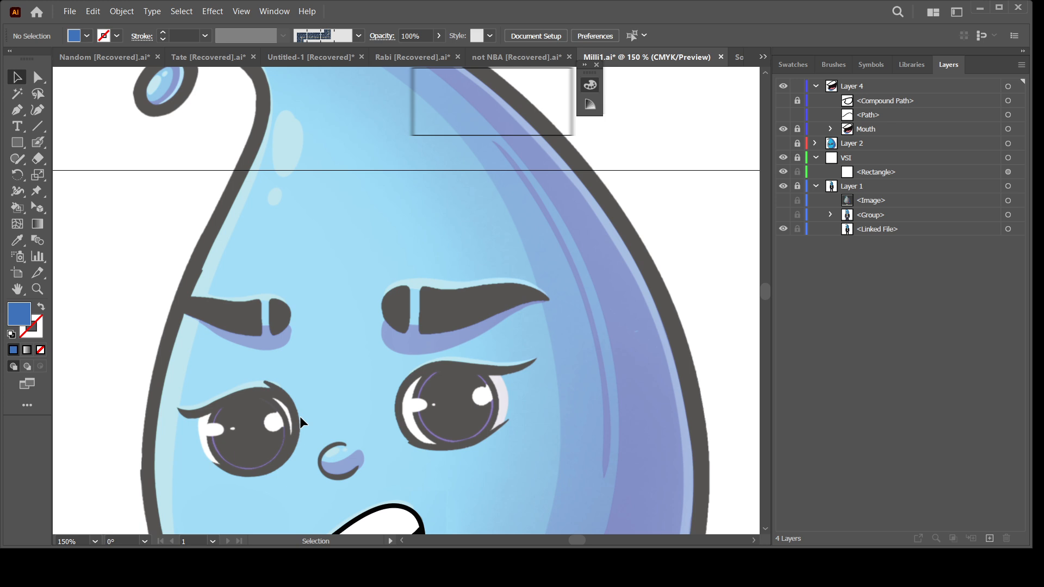
{"action": "key", "text": "ctrl+equal"}
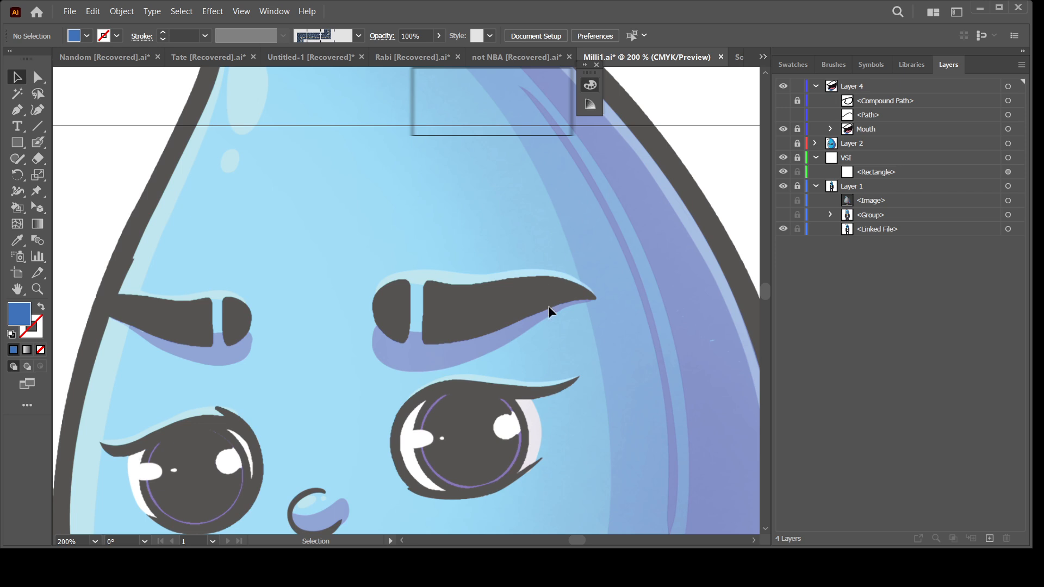
{"action": "scroll", "coordinate": [548, 308], "scroll_direction": "up", "scroll_amount": 2}
{"action": "scroll", "coordinate": [548, 307], "scroll_direction": "right", "scroll_amount": 2}
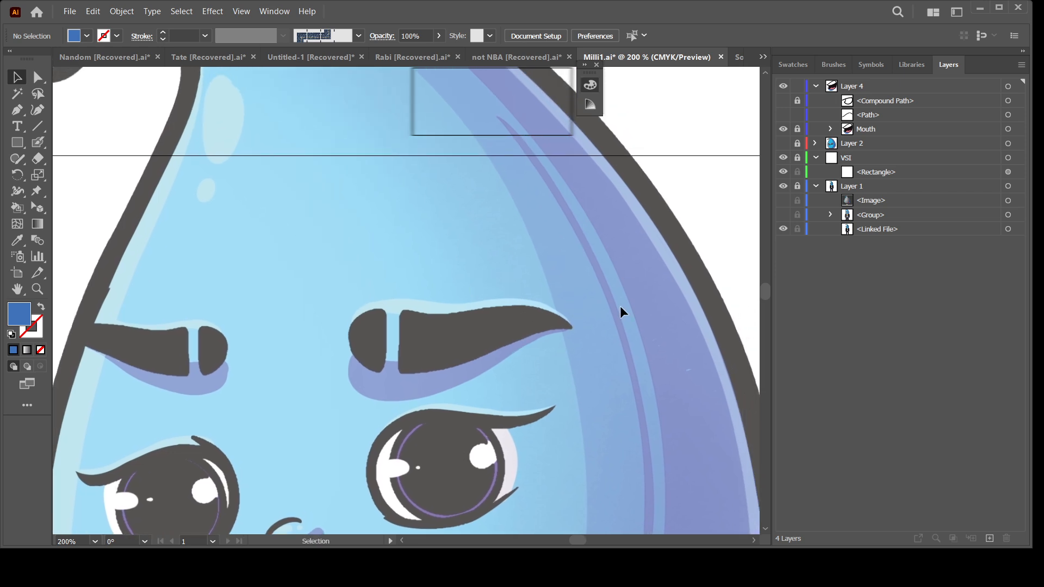
{"action": "scroll", "coordinate": [577, 259], "scroll_direction": "down", "scroll_amount": 1}
{"action": "scroll", "coordinate": [577, 259], "scroll_direction": "right", "scroll_amount": 2}
{"action": "scroll", "coordinate": [669, 347], "scroll_direction": "down", "scroll_amount": 1}
{"action": "scroll", "coordinate": [669, 347], "scroll_direction": "right", "scroll_amount": 1}
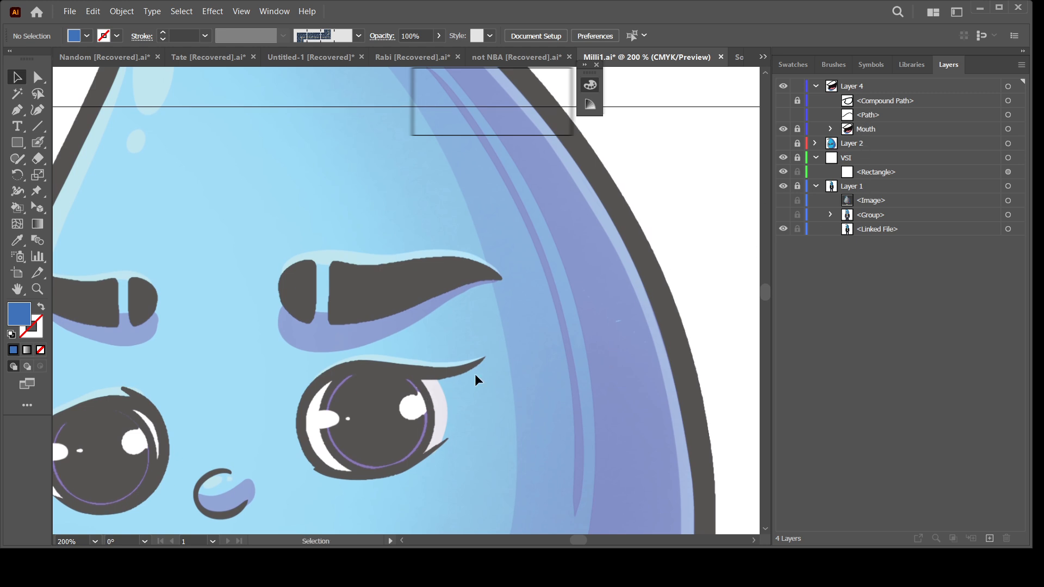
{"action": "scroll", "coordinate": [475, 374], "scroll_direction": "left", "scroll_amount": 2}
{"action": "scroll", "coordinate": [475, 375], "scroll_direction": "up", "scroll_amount": 1}
Trace a closed green outline with the Blob Brush around the small inner segment of the eyebrow on the face's right side
{"action": "key", "text": "ctrl+equal"}
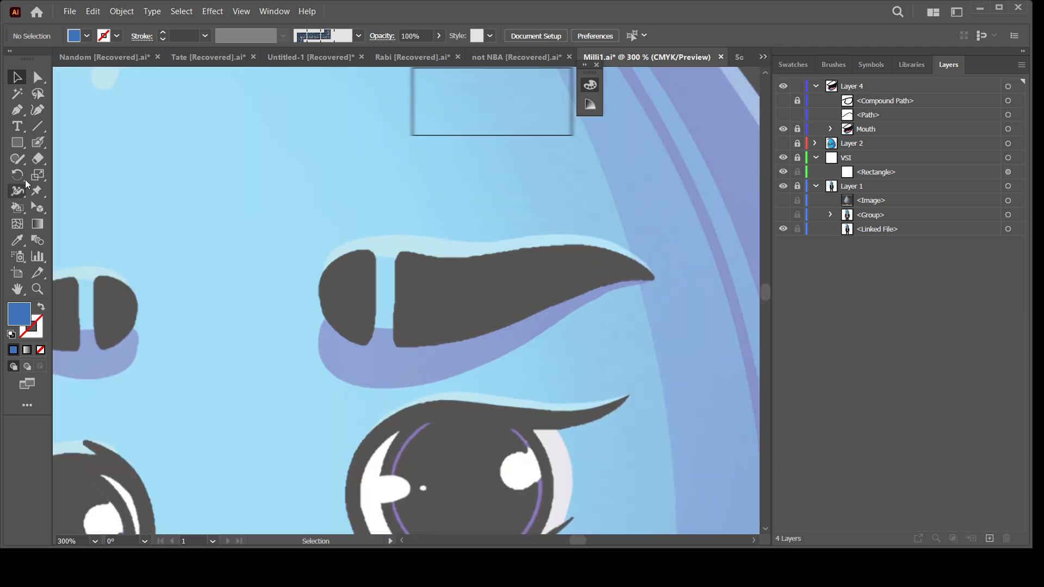
{"action": "left_click", "coordinate": [37, 142]}
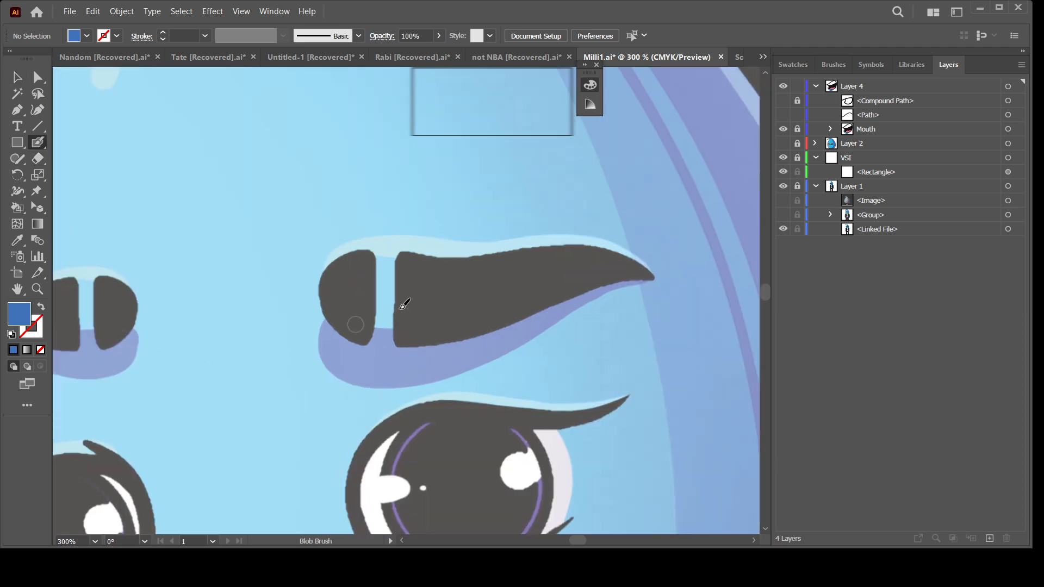
{"action": "scroll", "coordinate": [471, 381], "scroll_direction": "up", "scroll_amount": 1}
{"action": "key", "text": "ctrl+equal"}
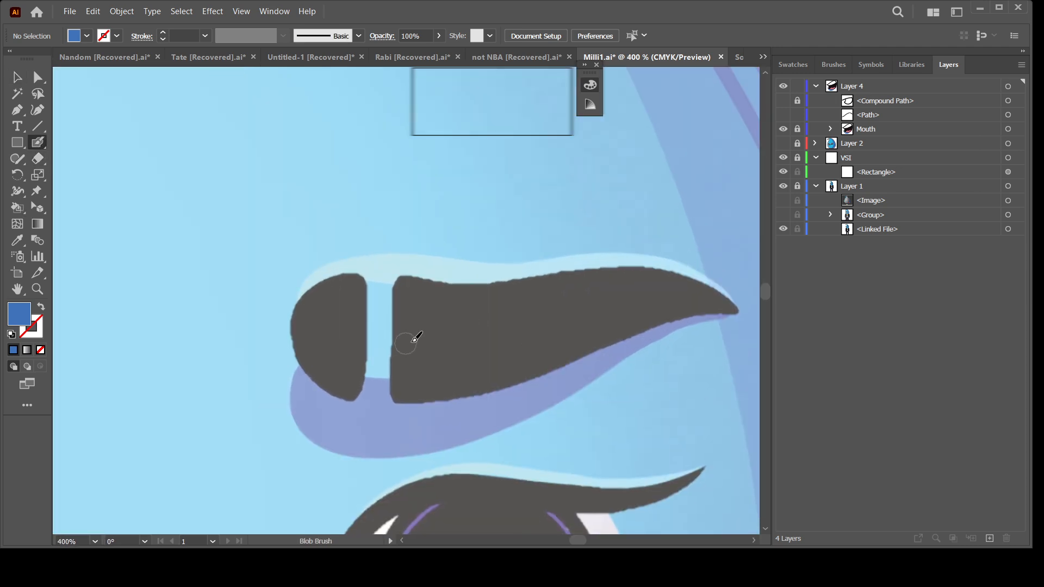
{"action": "key", "text": "ctrl+minus"}
{"action": "left_click_drag", "start_coordinate": [580, 380], "coordinate": [508, 371]}
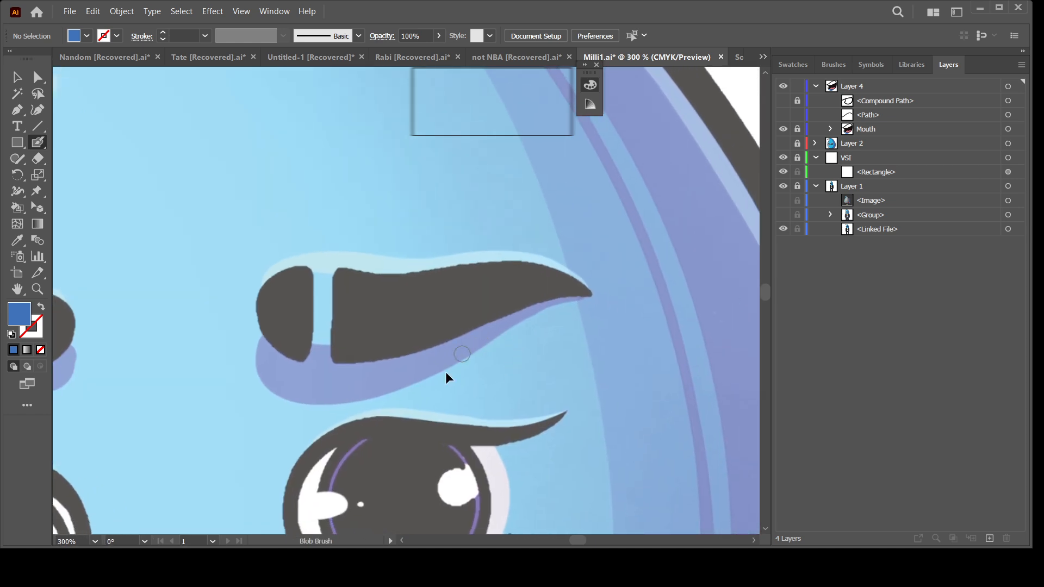
{"action": "key", "text": "ctrl+equal"}
{"action": "key", "text": "ctrl+equal"}
{"action": "left_click_drag", "start_coordinate": [311, 334], "coordinate": [452, 349]}
{"action": "left_click", "coordinate": [472, 112]}
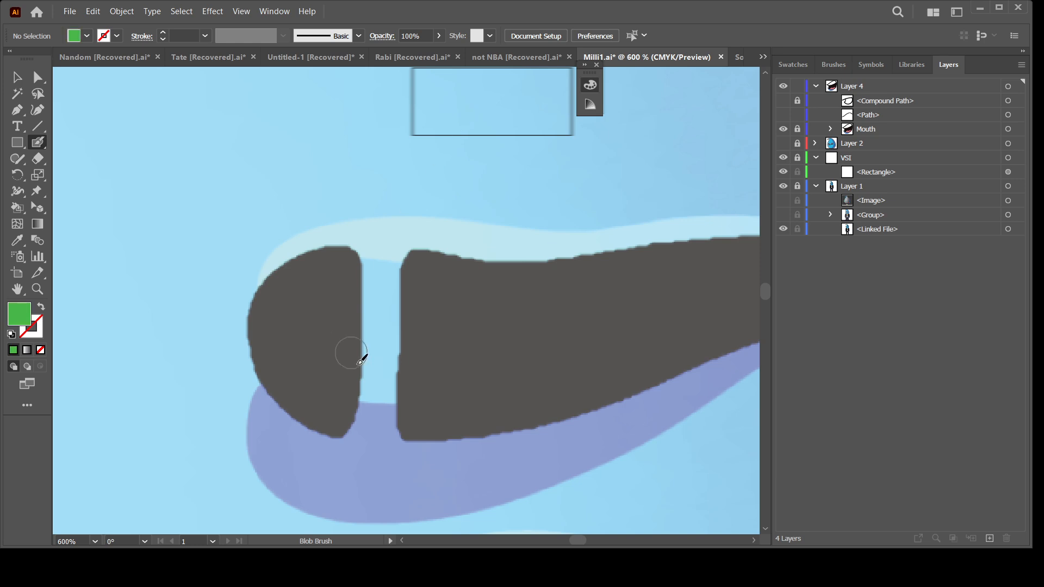
{"action": "mouse_move", "coordinate": [337, 442]}
{"action": "left_mouse_down"}
{"action": "mouse_move", "coordinate": [359, 406]}
{"action": "mouse_move", "coordinate": [367, 299]}
{"action": "mouse_move", "coordinate": [362, 255]}
{"action": "mouse_move", "coordinate": [346, 242]}
{"action": "mouse_move", "coordinate": [269, 276]}
{"action": "mouse_move", "coordinate": [254, 323]}
{"action": "mouse_move", "coordinate": [265, 370]}
{"action": "mouse_move", "coordinate": [295, 416]}
{"action": "mouse_move", "coordinate": [333, 436]}
{"action": "left_mouse_up"}
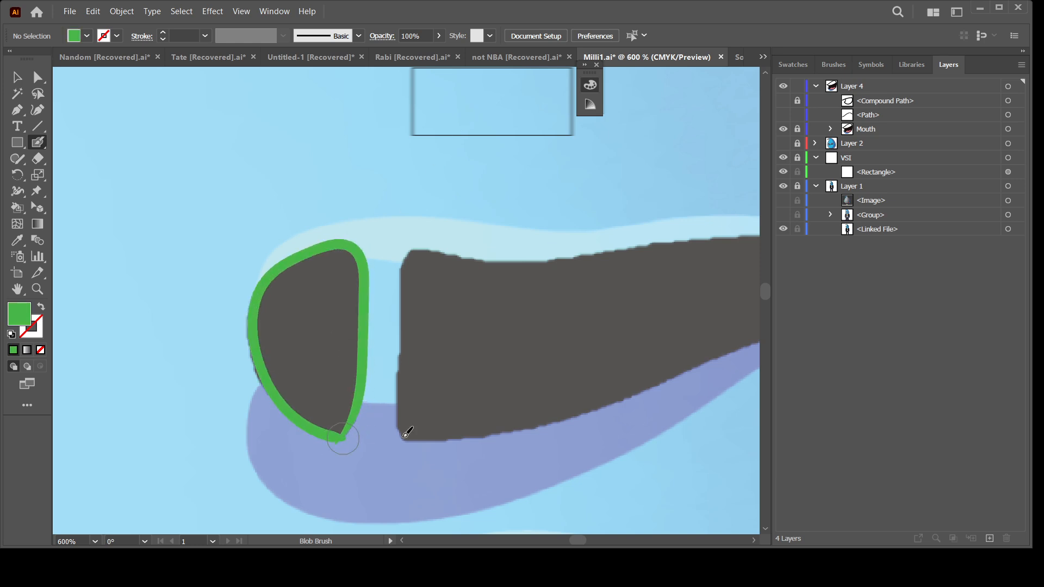
Inspect the green outline alongside the larger untraced segment of the same eyebrow and the eye below it
{"action": "scroll", "coordinate": [530, 430], "scroll_direction": "down", "scroll_amount": 2}
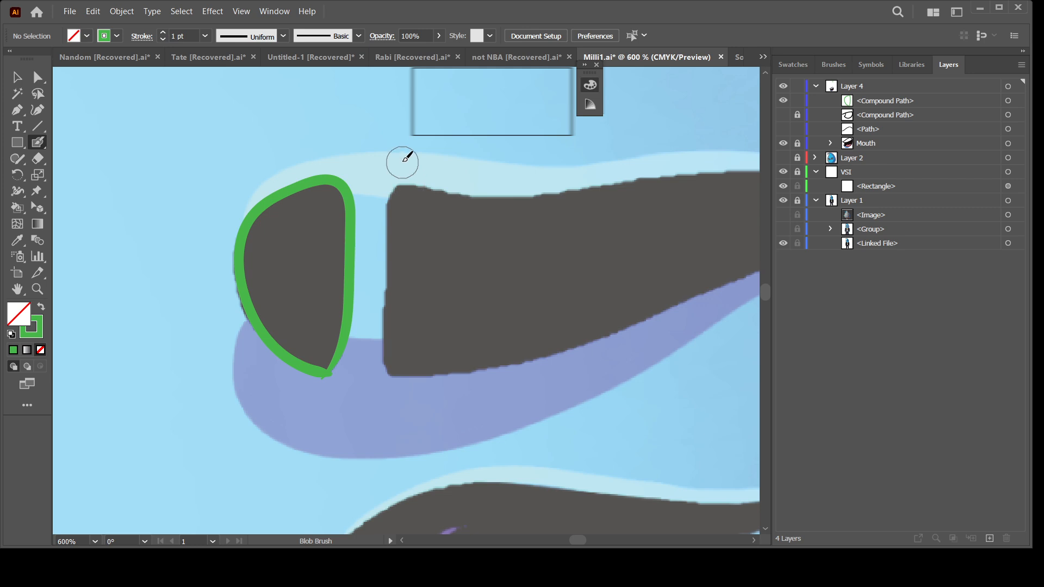
{"action": "left_click_drag", "start_coordinate": [554, 355], "coordinate": [523, 364]}
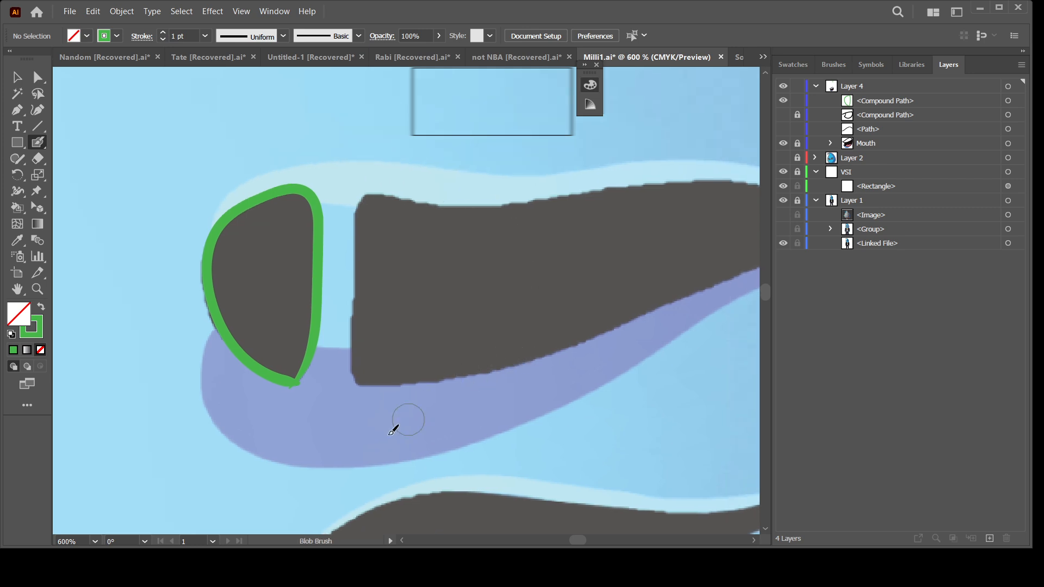
{"action": "key", "text": "ctrl+minus"}
{"action": "key", "text": "ctrl+minus"}
{"action": "key", "text": "ctrl+minus"}
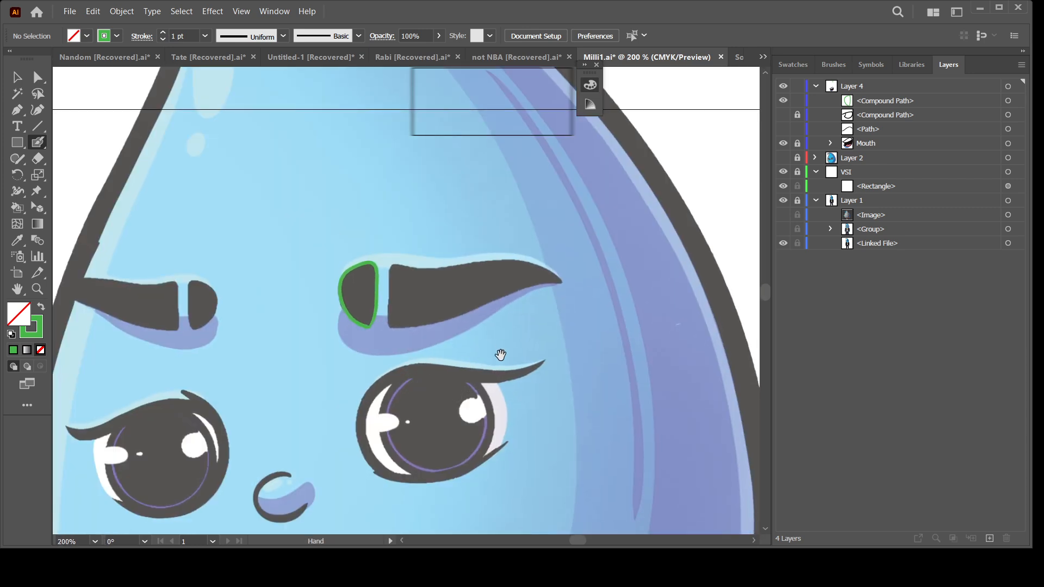
{"action": "scroll", "coordinate": [499, 354], "scroll_direction": "left", "scroll_amount": 2}
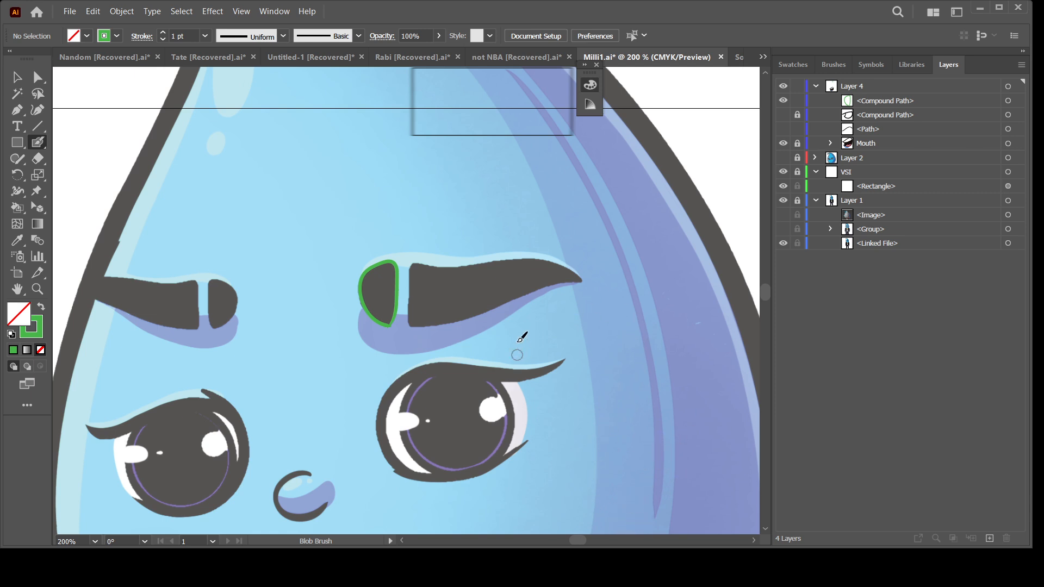
{"action": "scroll", "coordinate": [506, 337], "scroll_direction": "up", "scroll_amount": 1}
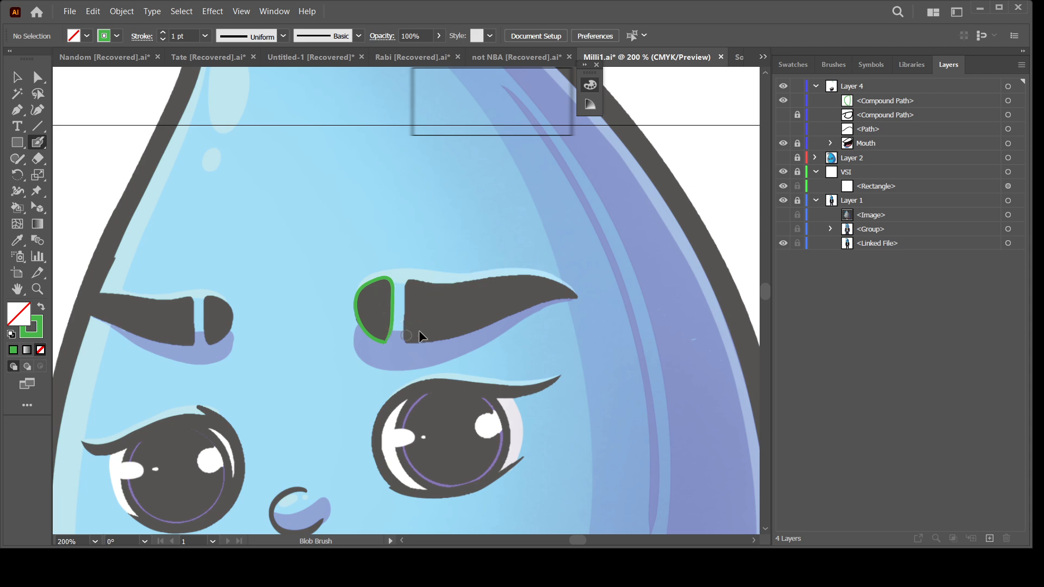
{"action": "scroll", "coordinate": [419, 331], "scroll_direction": "up", "scroll_amount": 3}
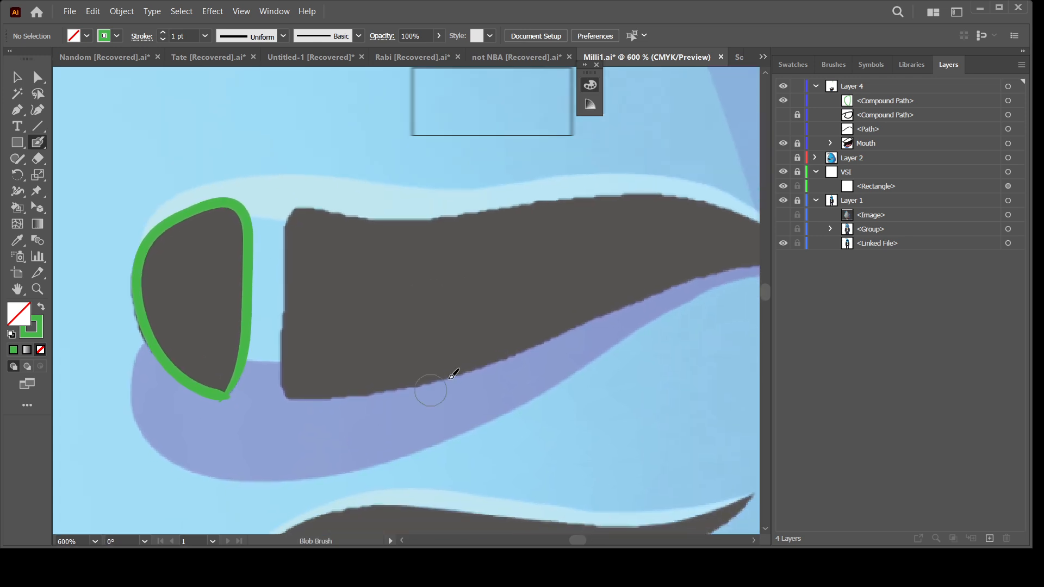
{"action": "left_click_drag", "start_coordinate": [594, 379], "coordinate": [509, 366]}
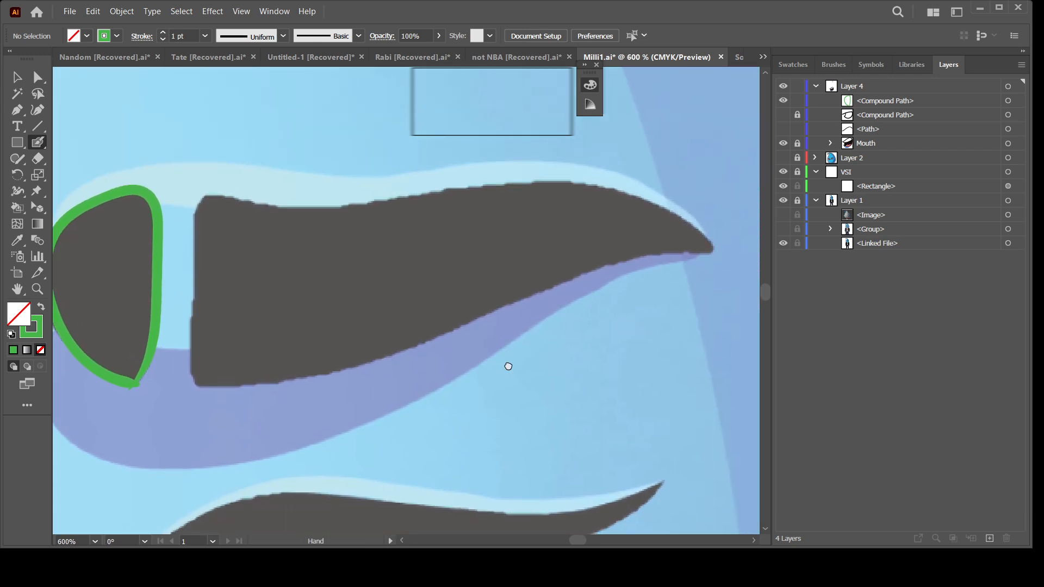
{"action": "scroll", "coordinate": [454, 333], "scroll_direction": "down", "scroll_amount": 2}
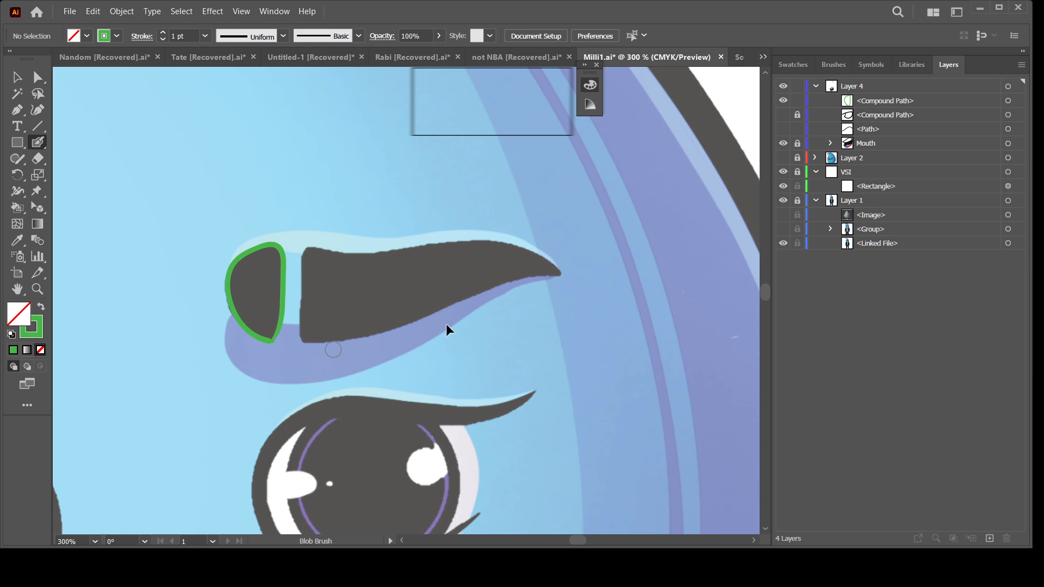
Trace a green outline with the Blob Brush around the larger outer segment of the eyebrow on the face's right side
{"action": "scroll", "coordinate": [446, 324], "scroll_direction": "up", "scroll_amount": 2}
{"action": "mouse_move", "coordinate": [212, 193]}
{"action": "left_mouse_down"}
{"action": "mouse_move", "coordinate": [193, 226]}
{"action": "mouse_move", "coordinate": [197, 378]}
{"action": "mouse_move", "coordinate": [210, 385]}
{"action": "mouse_move", "coordinate": [282, 381]}
{"action": "mouse_move", "coordinate": [377, 353]}
{"action": "mouse_move", "coordinate": [602, 261]}
{"action": "mouse_move", "coordinate": [710, 249]}
{"action": "mouse_move", "coordinate": [705, 233]}
{"action": "mouse_move", "coordinate": [596, 186]}
{"action": "mouse_move", "coordinate": [526, 183]}
{"action": "mouse_move", "coordinate": [360, 213]}
{"action": "mouse_move", "coordinate": [209, 196]}
{"action": "mouse_move", "coordinate": [182, 206]}
{"action": "left_mouse_up"}
{"action": "left_click_drag", "start_coordinate": [536, 173], "coordinate": [327, 209]}
{"action": "key", "text": "ctrl+z"}
{"action": "mouse_move", "coordinate": [490, 186]}
{"action": "left_mouse_down"}
{"action": "mouse_move", "coordinate": [335, 212]}
{"action": "mouse_move", "coordinate": [258, 212]}
{"action": "left_mouse_up"}
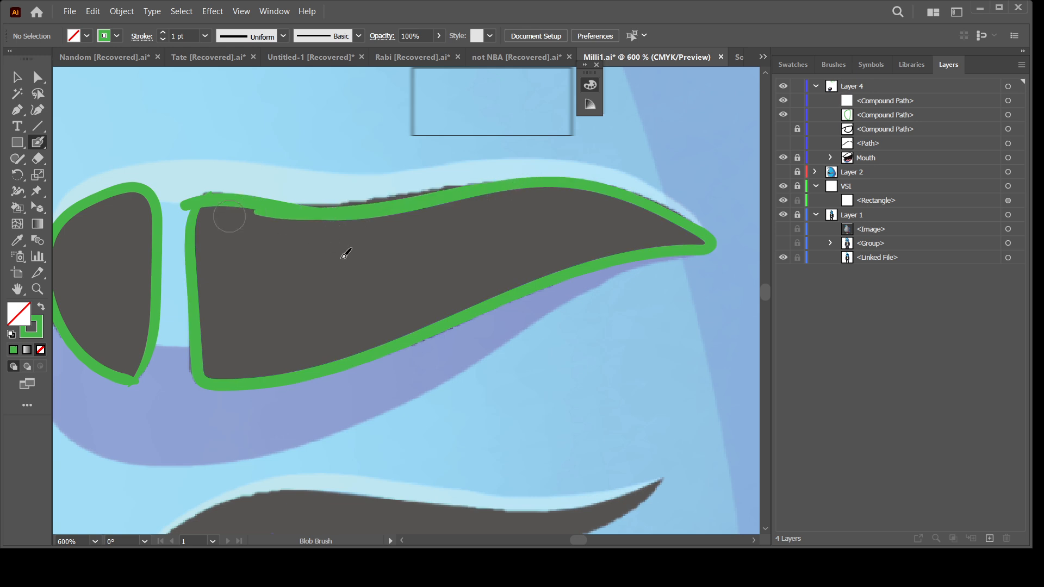
Select both eyebrow outlines and fill their interiors with green using the Live Paint Bucket, then check the result by toggling its visibility
{"action": "key", "text": "ctrl+minus"}
{"action": "key", "text": "ctrl+minus"}
{"action": "left_click_drag", "start_coordinate": [395, 372], "coordinate": [418, 385]}
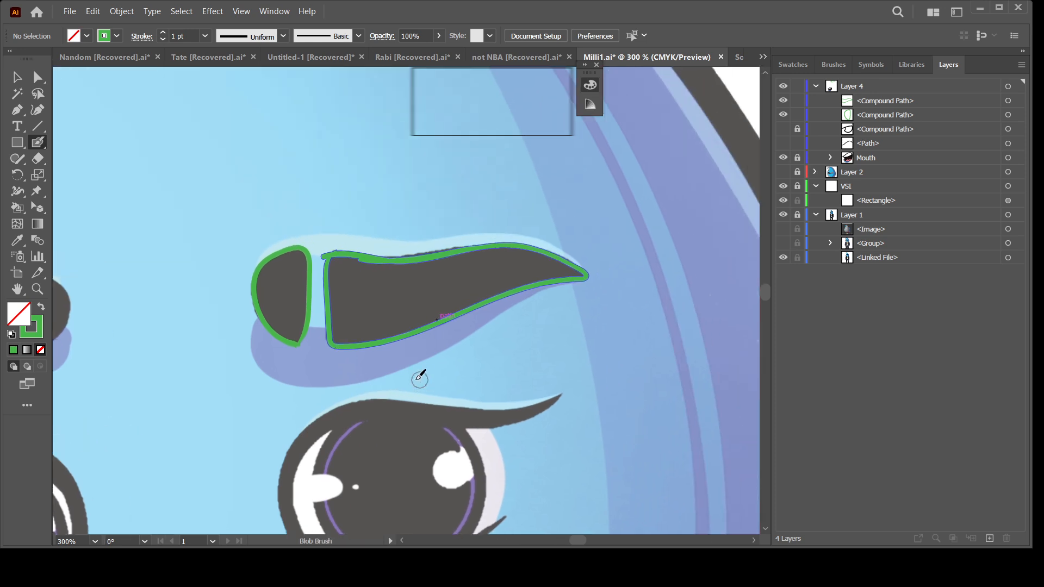
{"action": "key", "text": "ctrl+plus"}
{"action": "key", "text": "v"}
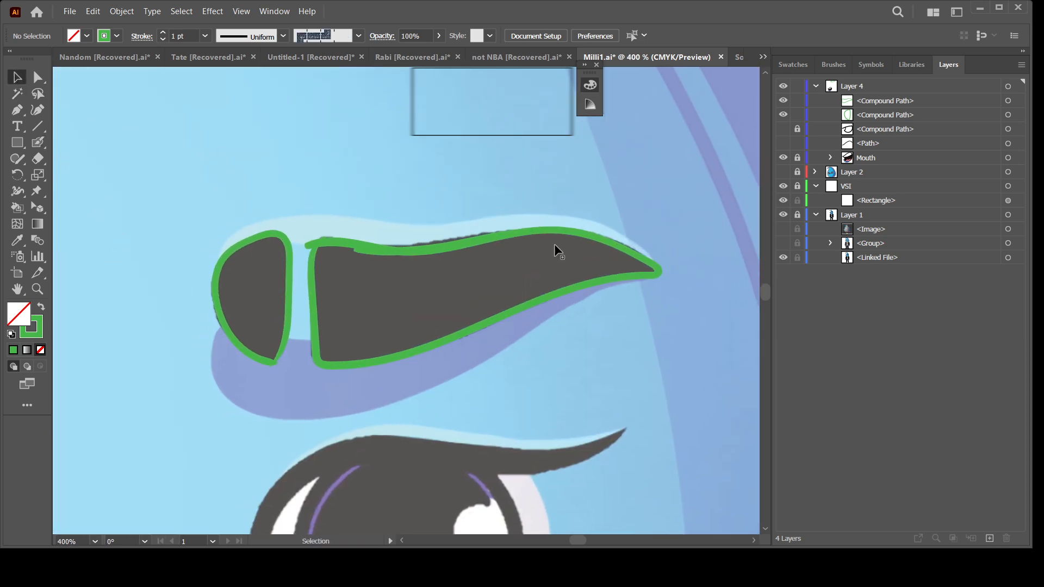
{"action": "key", "text": "ctrl+minus"}
{"action": "left_click_drag", "start_coordinate": [530, 364], "coordinate": [492, 368]}
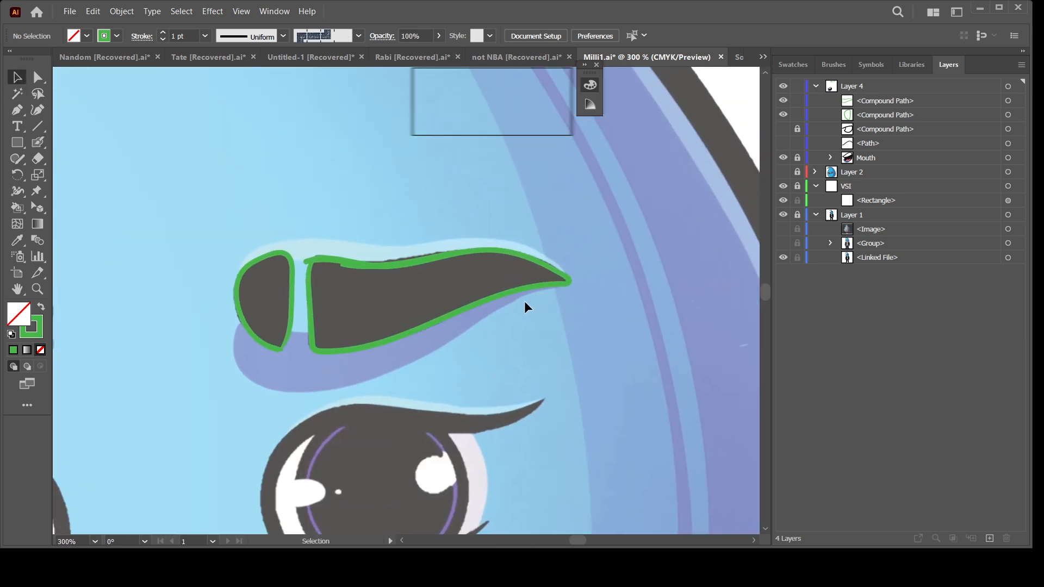
{"action": "left_click", "coordinate": [1008, 101]}
{"action": "left_click", "coordinate": [1008, 115], "text": "shift"}
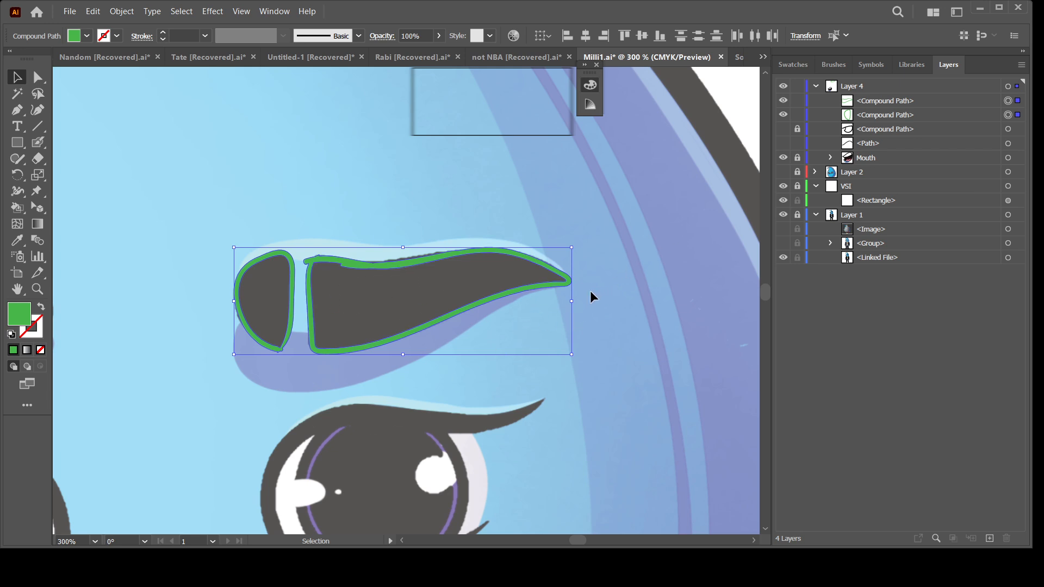
{"action": "left_click", "coordinate": [17, 207]}
{"action": "left_click", "coordinate": [381, 305]}
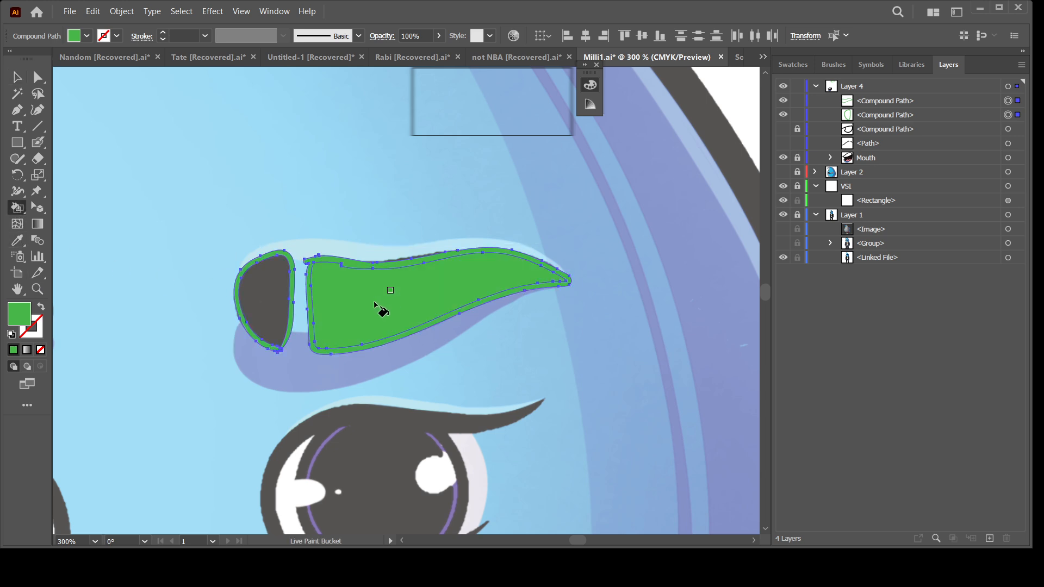
{"action": "left_click", "coordinate": [281, 325]}
{"action": "left_click", "coordinate": [782, 101]}
{"action": "left_click", "coordinate": [782, 101]}
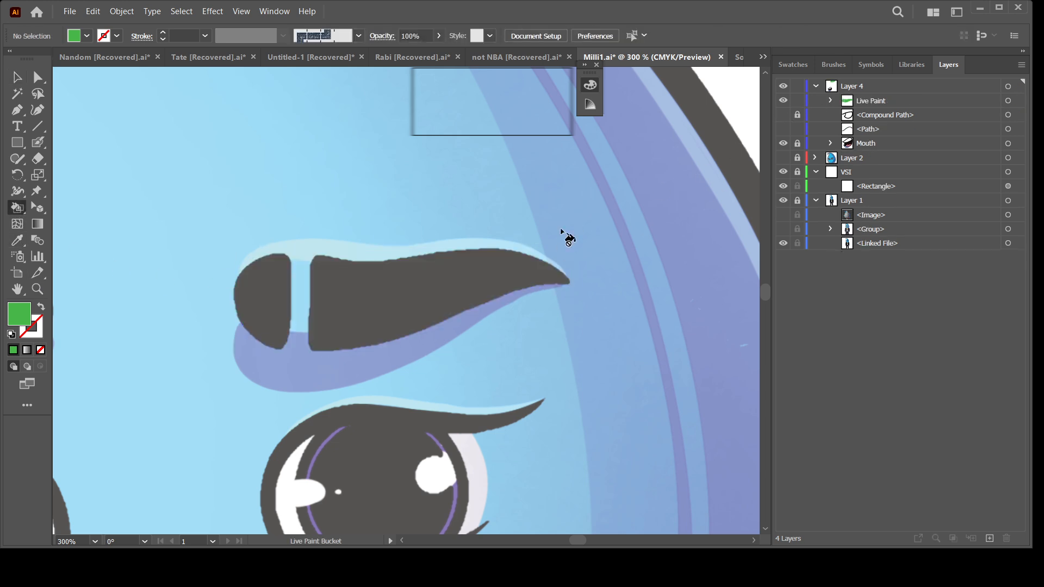
Draw a rectangle over the whole eyebrow, pull its inner edge closer to the eyebrow, and fill it with dark blue
{"action": "left_click", "coordinate": [1010, 101]}
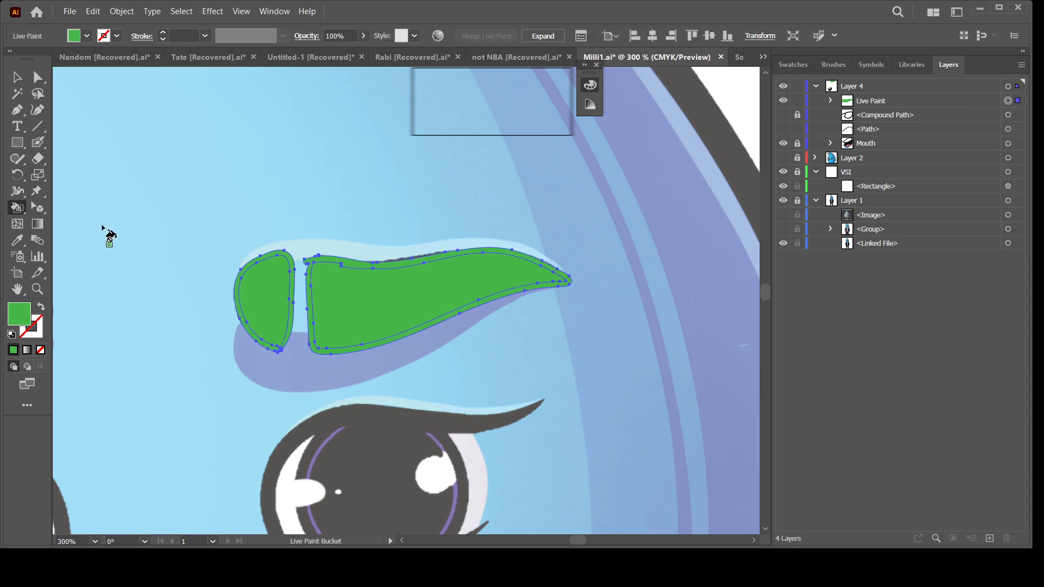
{"action": "left_click", "coordinate": [17, 142]}
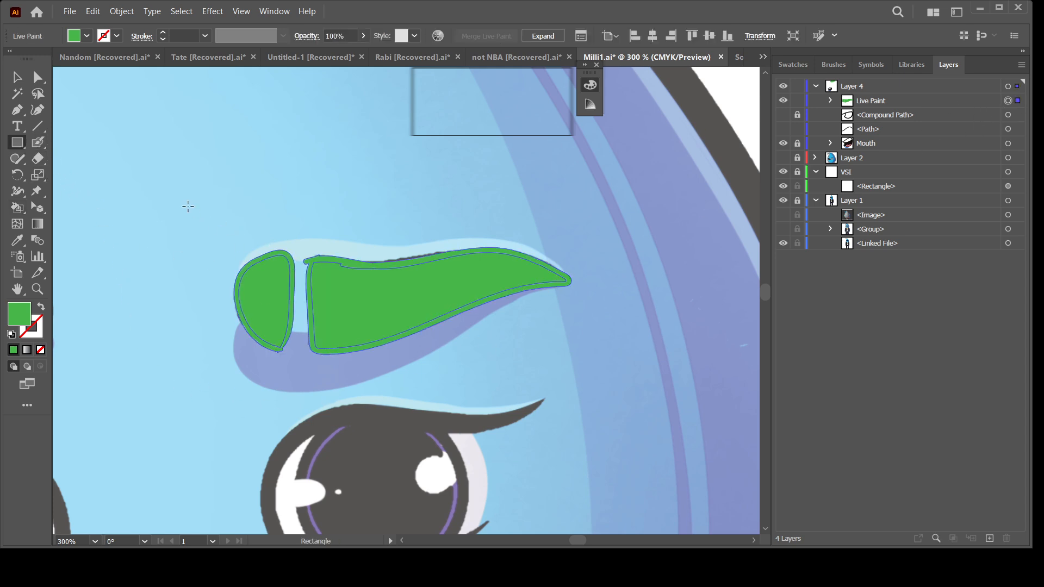
{"action": "mouse_move", "coordinate": [188, 207]}
{"action": "left_mouse_down"}
{"action": "mouse_move", "coordinate": [541, 354]}
{"action": "mouse_move", "coordinate": [639, 360]}
{"action": "mouse_move", "coordinate": [639, 368]}
{"action": "left_mouse_up"}
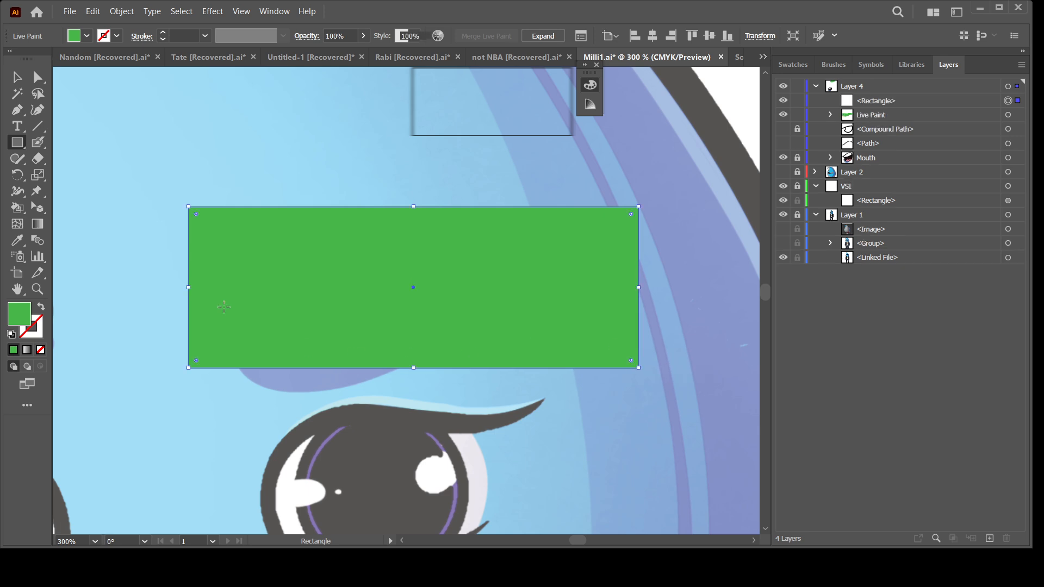
{"action": "key", "text": "v"}
{"action": "left_click_drag", "start_coordinate": [188, 287], "coordinate": [220, 323]}
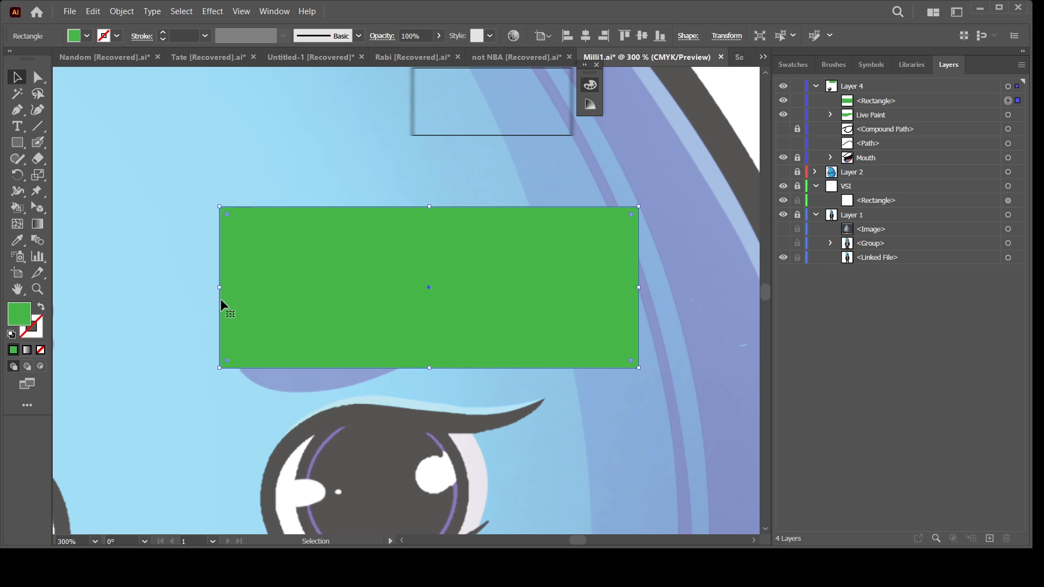
{"action": "mouse_move", "coordinate": [217, 286]}
{"action": "left_mouse_down"}
{"action": "mouse_move", "coordinate": [252, 289]}
{"action": "mouse_move", "coordinate": [230, 293]}
{"action": "left_mouse_up"}
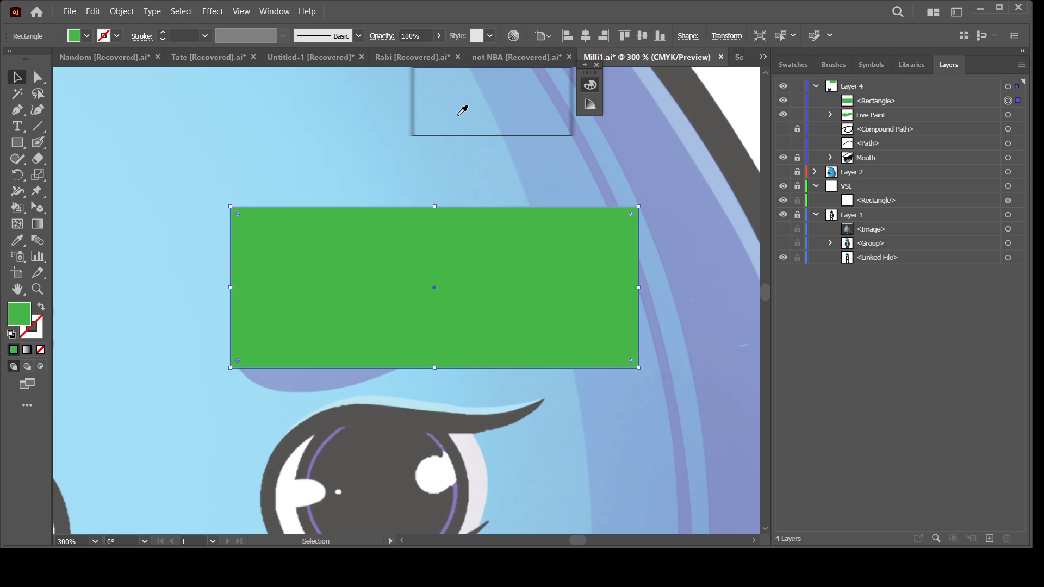
{"action": "left_click", "coordinate": [460, 110]}
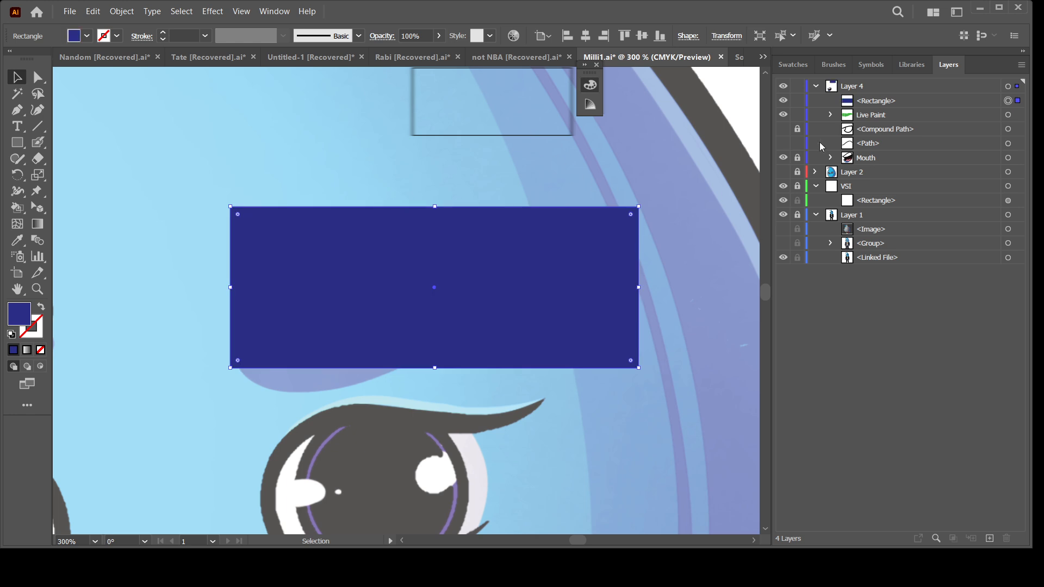
Place the dark blue rectangle behind the green Live Paint eyebrow and trim its edges closer around the shape
{"action": "left_click_drag", "start_coordinate": [875, 103], "coordinate": [877, 122]}
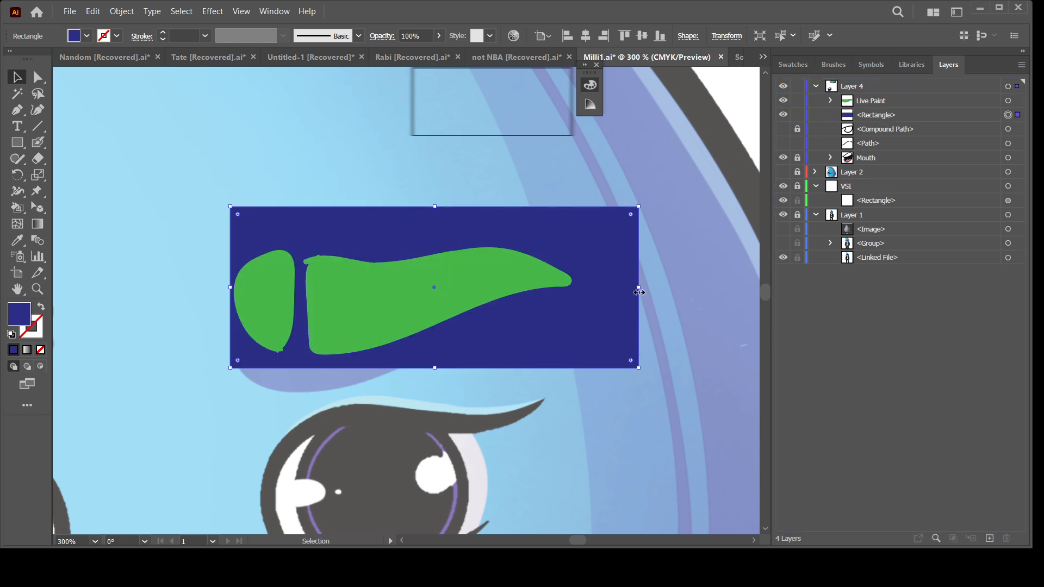
{"action": "left_click_drag", "start_coordinate": [638, 287], "coordinate": [583, 287]}
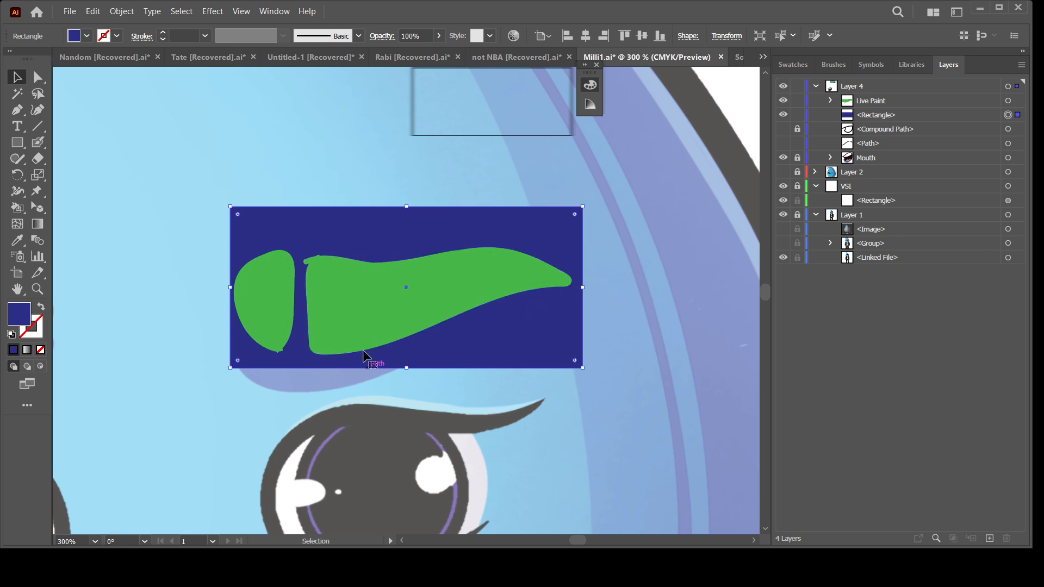
{"action": "left_click_drag", "start_coordinate": [408, 209], "coordinate": [406, 261]}
{"action": "mouse_move", "coordinate": [404, 368]}
{"action": "left_mouse_down"}
{"action": "mouse_move", "coordinate": [406, 340]}
{"action": "mouse_move", "coordinate": [407, 364]}
{"action": "left_mouse_up"}
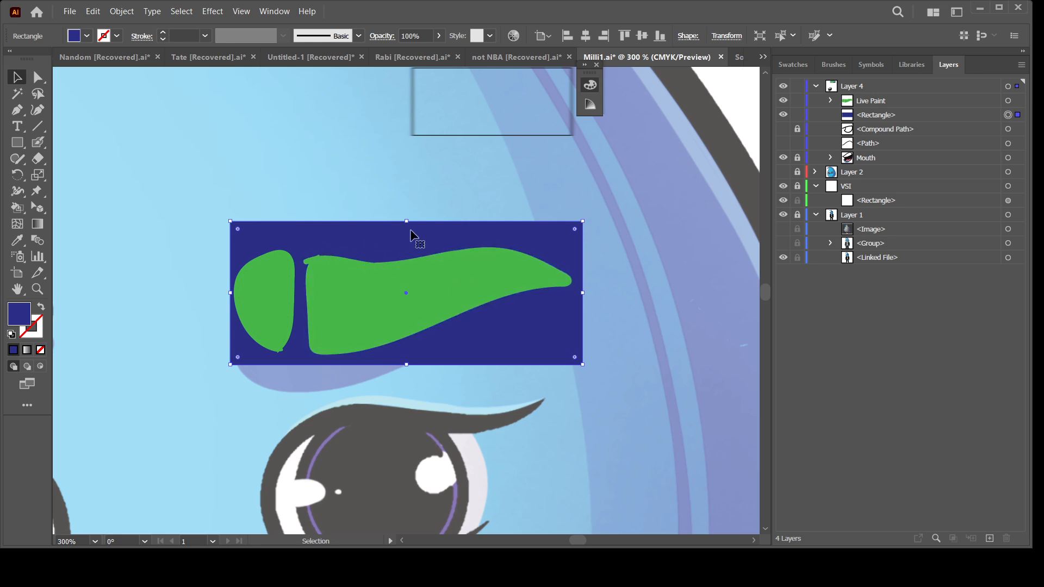
Bend the green eyebrow's pointed tail downward with the Puppet Warp tool, using pins at the tip and along the larger segment
{"action": "left_click", "coordinate": [1008, 101]}
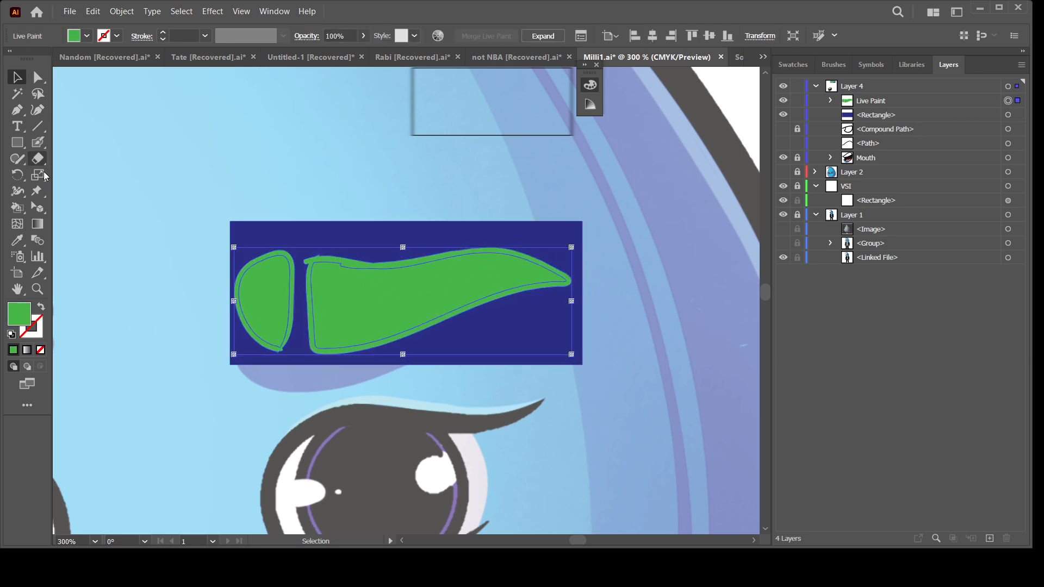
{"action": "left_click", "coordinate": [36, 191]}
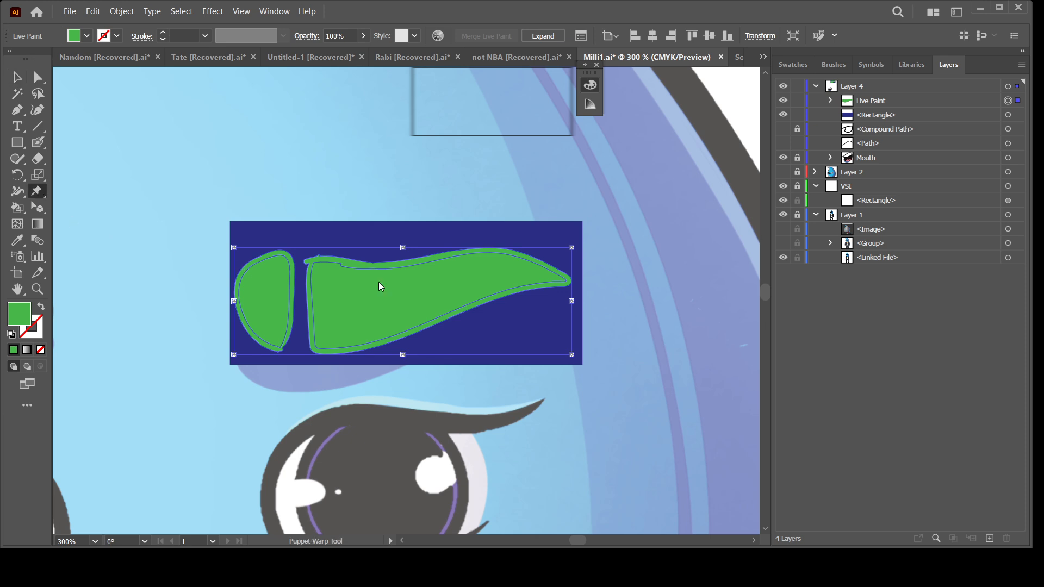
{"action": "left_click", "coordinate": [563, 281]}
{"action": "left_click_drag", "start_coordinate": [563, 281], "coordinate": [564, 308]}
{"action": "left_click_drag", "start_coordinate": [358, 328], "coordinate": [356, 321]}
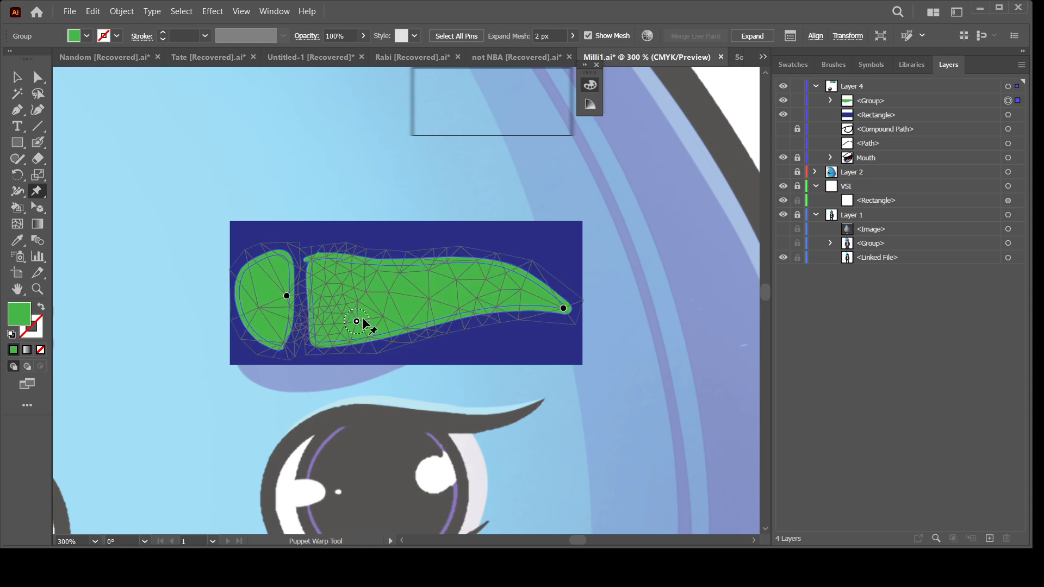
{"action": "left_click_drag", "start_coordinate": [470, 283], "coordinate": [465, 304]}
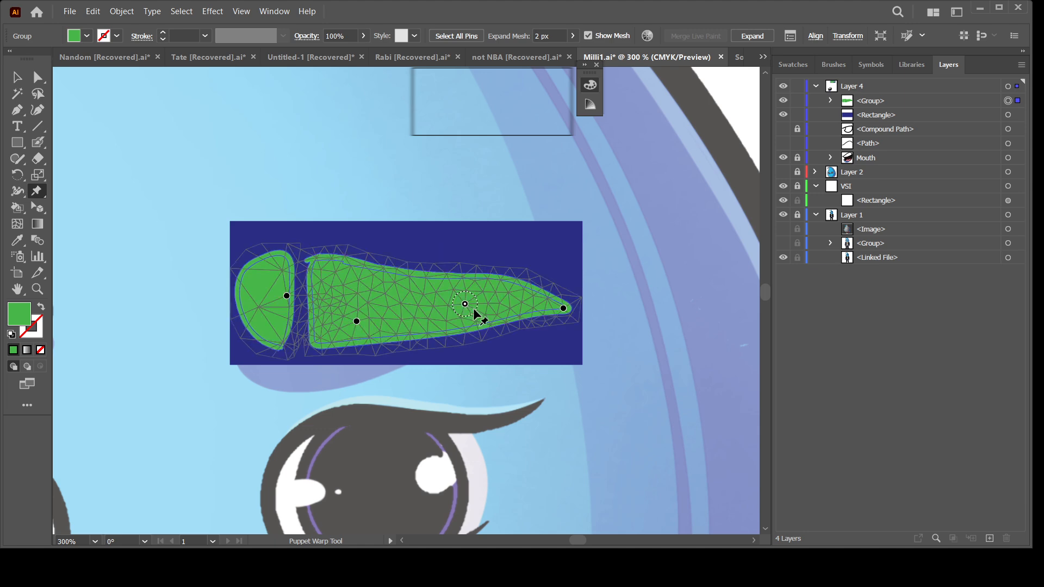
Fine-tune the Puppet Warp pins at the tip and middle to give the eyebrow a straighter, downward-tapering shape, and deselect it
{"action": "left_click_drag", "start_coordinate": [563, 309], "coordinate": [564, 307]}
{"action": "left_click_drag", "start_coordinate": [465, 304], "coordinate": [464, 307]}
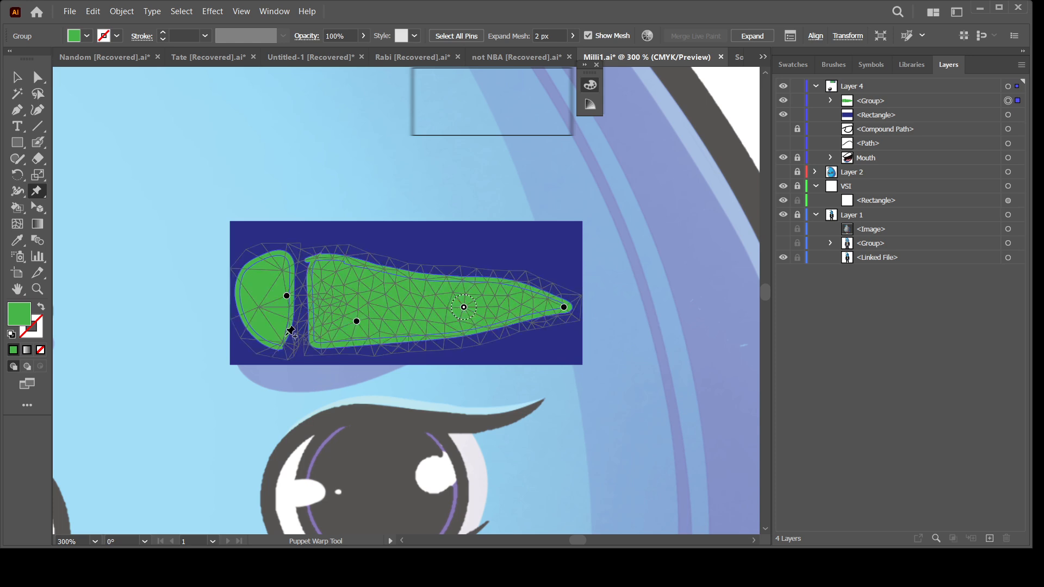
{"action": "left_click", "coordinate": [287, 297]}
{"action": "left_click_drag", "start_coordinate": [292, 306], "coordinate": [298, 309]}
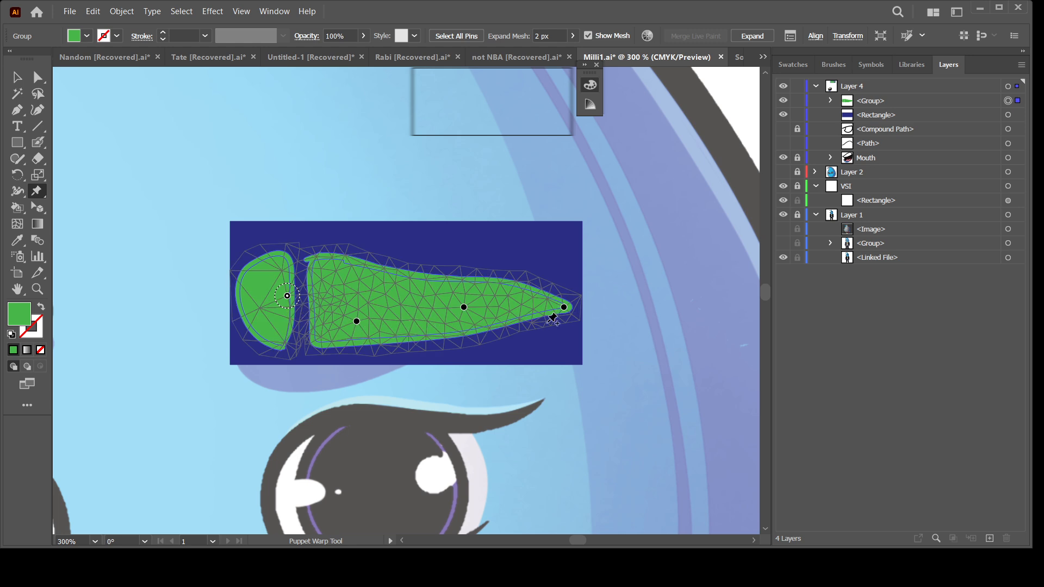
{"action": "left_click_drag", "start_coordinate": [565, 309], "coordinate": [563, 316]}
{"action": "left_click_drag", "start_coordinate": [464, 308], "coordinate": [464, 311]}
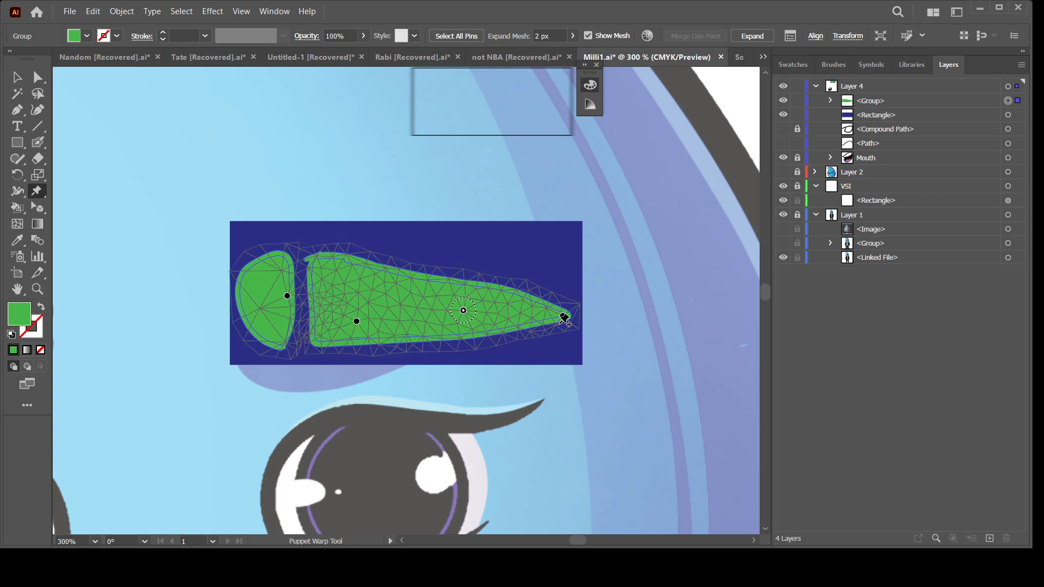
{"action": "left_click_drag", "start_coordinate": [564, 317], "coordinate": [562, 316]}
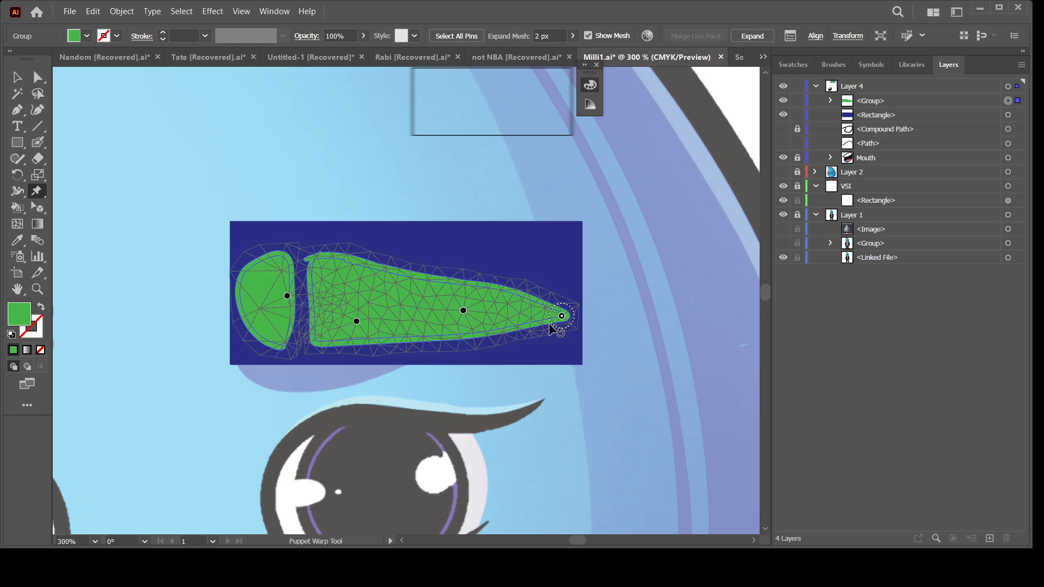
{"action": "key", "text": "v"}
{"action": "key", "text": "ctrl+minus"}
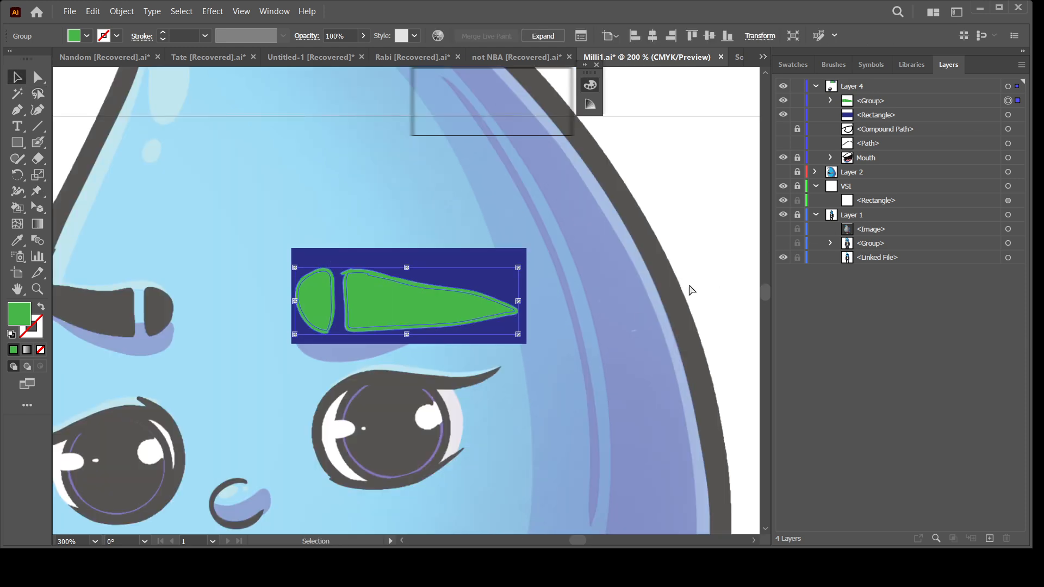
{"action": "key", "text": "ctrl+minus"}
{"action": "left_click", "coordinate": [641, 293]}
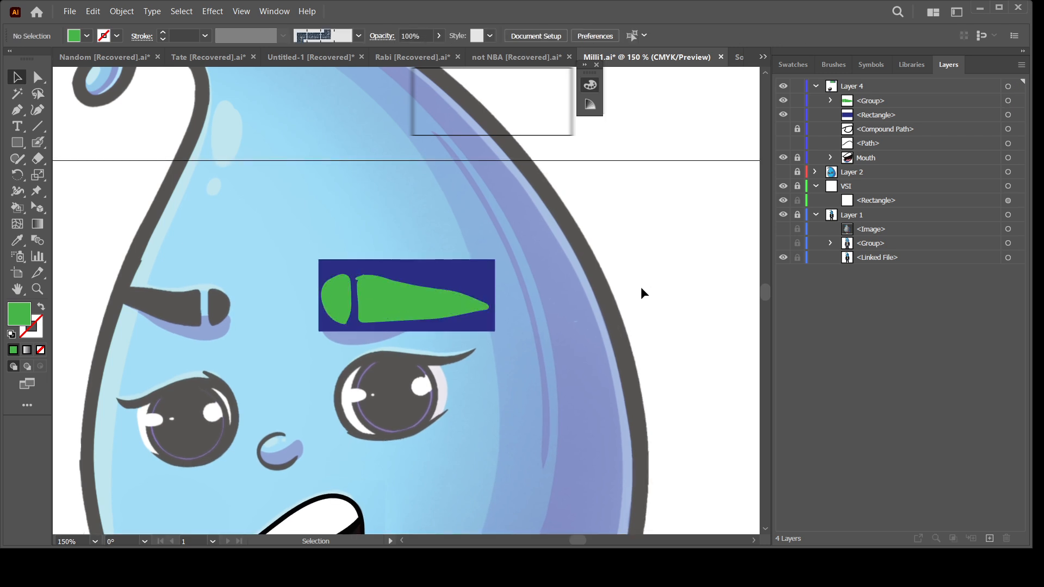
Set the active brush definition to the rough charcoal-style art brush
{"action": "key", "text": "ctrl+plus"}
{"action": "left_click", "coordinate": [360, 38]}
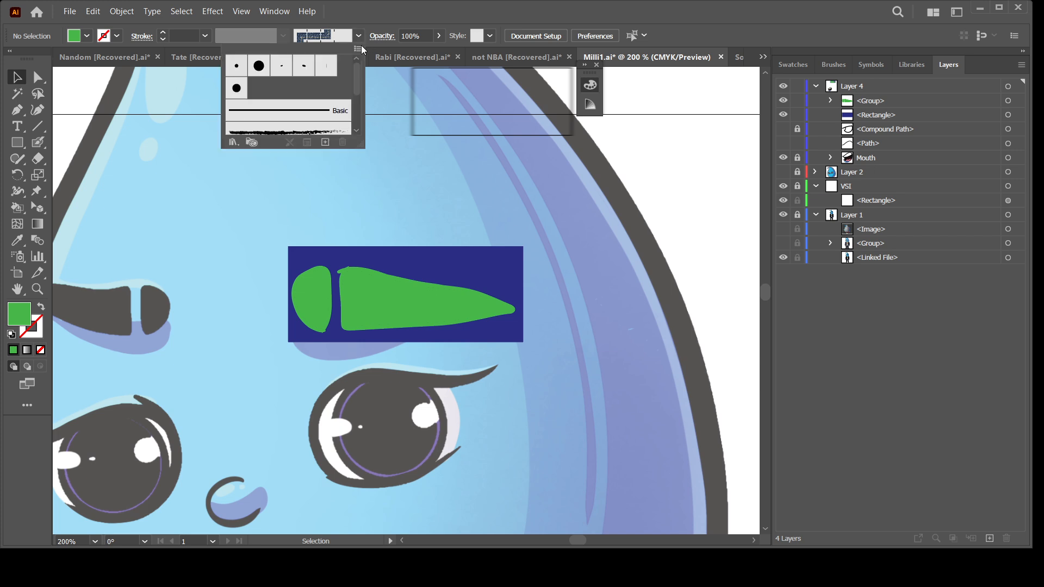
{"action": "mouse_move", "coordinate": [357, 87]}
{"action": "left_mouse_down"}
{"action": "mouse_move", "coordinate": [356, 117]}
{"action": "mouse_move", "coordinate": [356, 107]}
{"action": "left_mouse_up"}
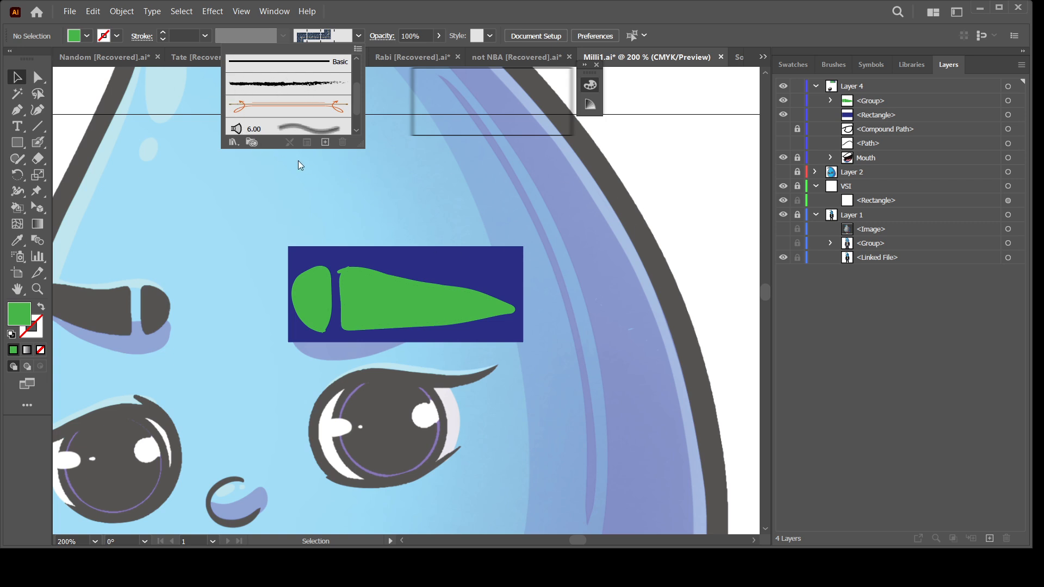
{"action": "left_click", "coordinate": [277, 86]}
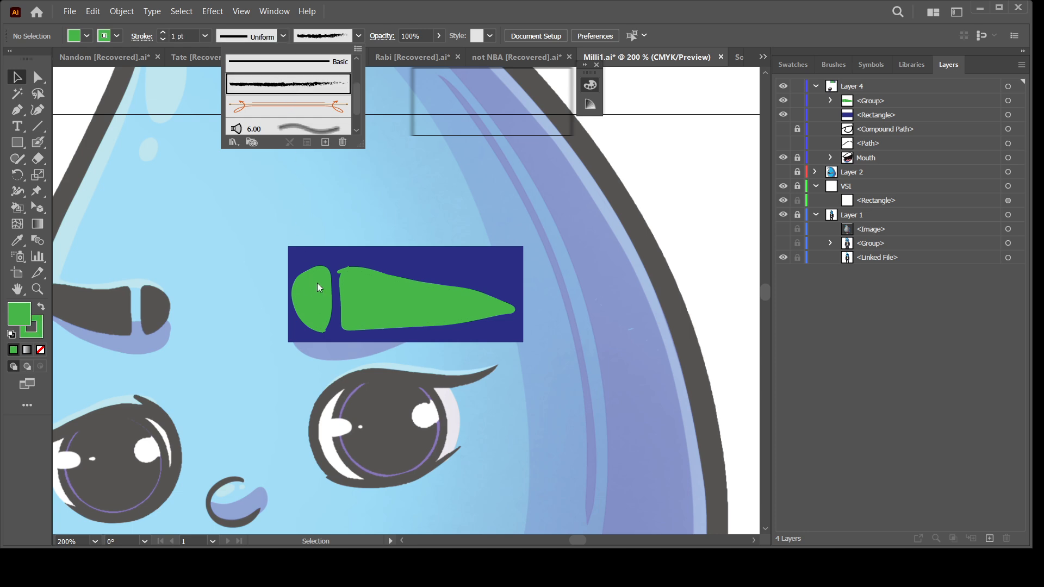
Draw a wavy open path with the Pen tool above the eyebrow, curving down at the droplet's right edge
{"action": "left_click", "coordinate": [17, 109]}
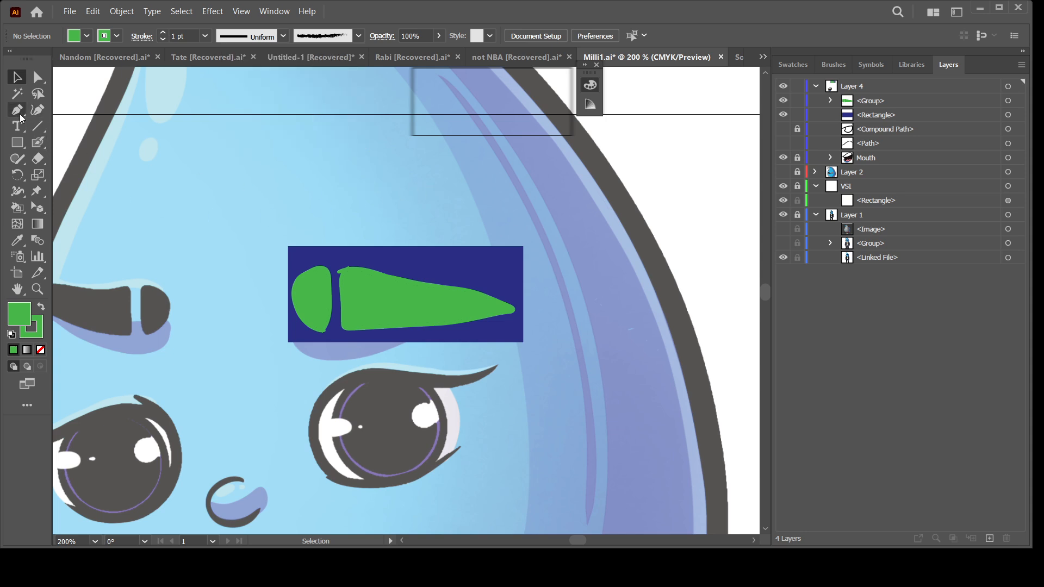
{"action": "left_click", "coordinate": [17, 111]}
{"action": "left_click_drag", "start_coordinate": [270, 193], "coordinate": [298, 186]}
{"action": "left_click_drag", "start_coordinate": [400, 190], "coordinate": [466, 186]}
{"action": "left_click_drag", "start_coordinate": [560, 160], "coordinate": [601, 154]}
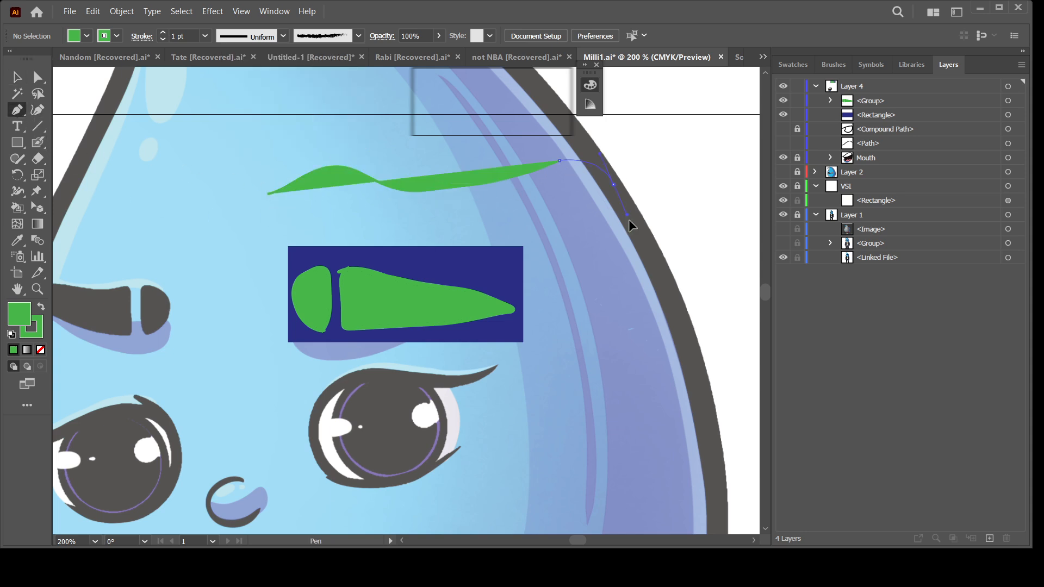
{"action": "left_click_drag", "start_coordinate": [640, 240], "coordinate": [655, 279]}
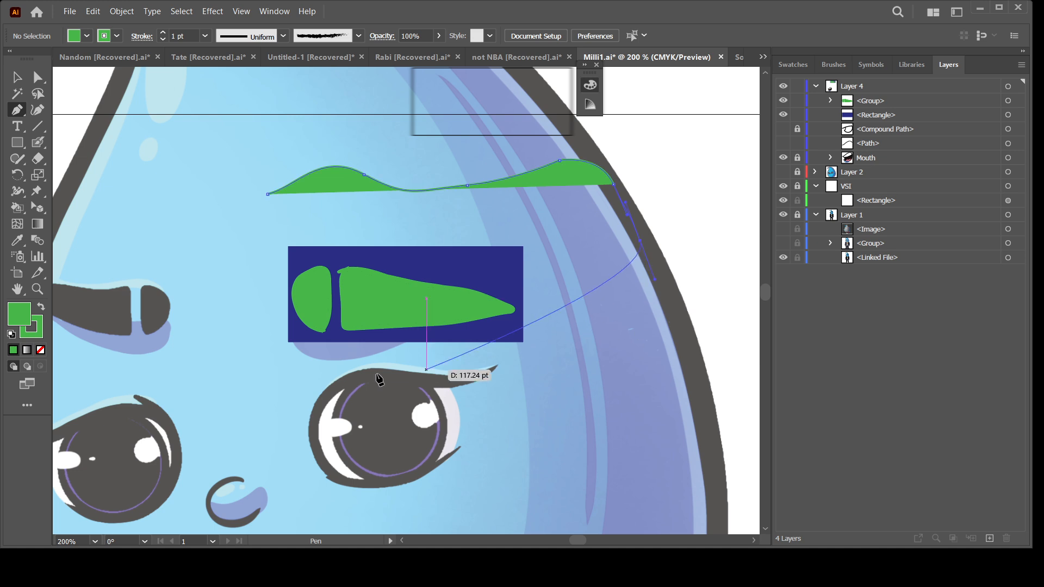
Remove the wavy path's fill and apply the rough charcoal-style art brush to its green stroke
{"action": "left_click", "coordinate": [41, 351]}
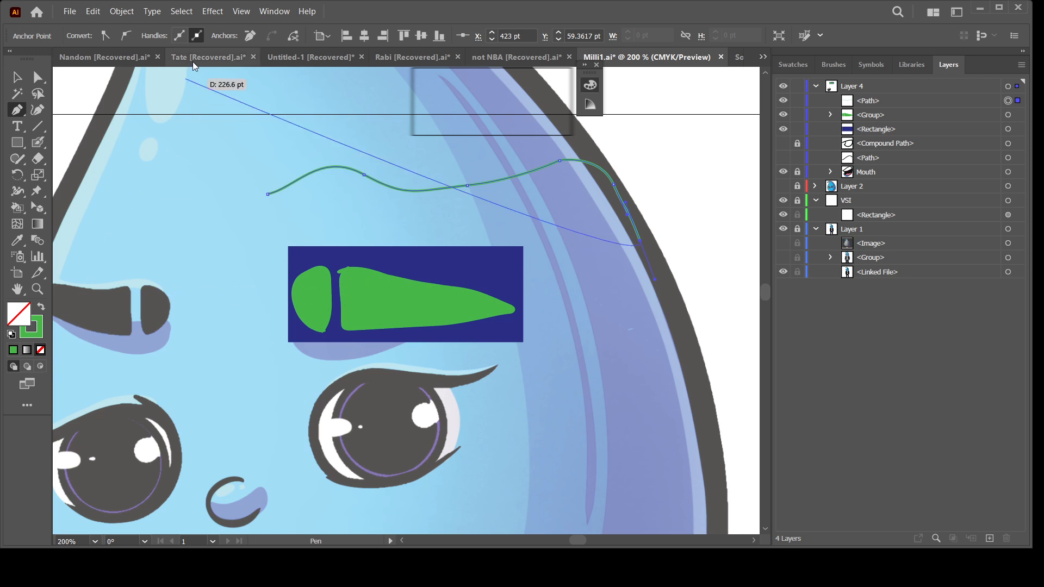
{"action": "left_click", "coordinate": [1014, 101]}
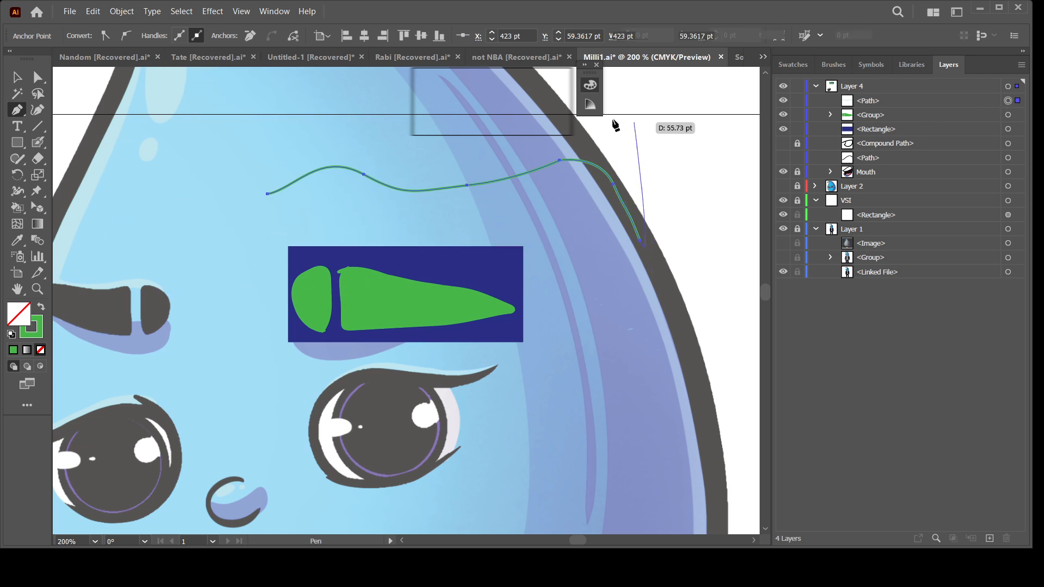
{"action": "left_click", "coordinate": [360, 37]}
{"action": "left_click", "coordinate": [337, 91]}
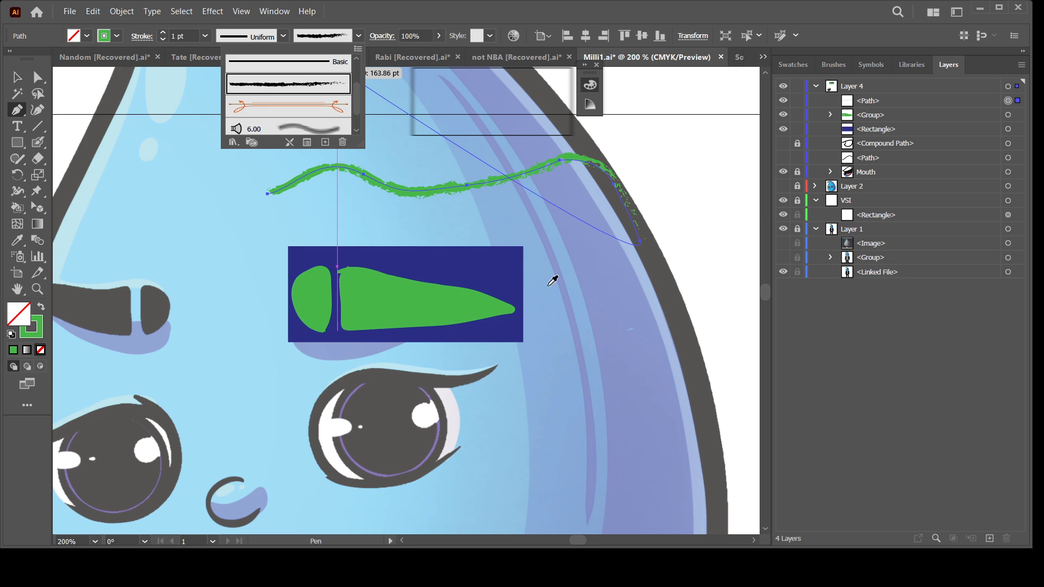
End the wavy open path above the eyebrow and deselect it
{"action": "mouse_move", "coordinate": [357, 98]}
{"action": "left_mouse_down"}
{"action": "mouse_move", "coordinate": [363, 77]}
{"action": "mouse_move", "coordinate": [359, 124]}
{"action": "left_mouse_up"}
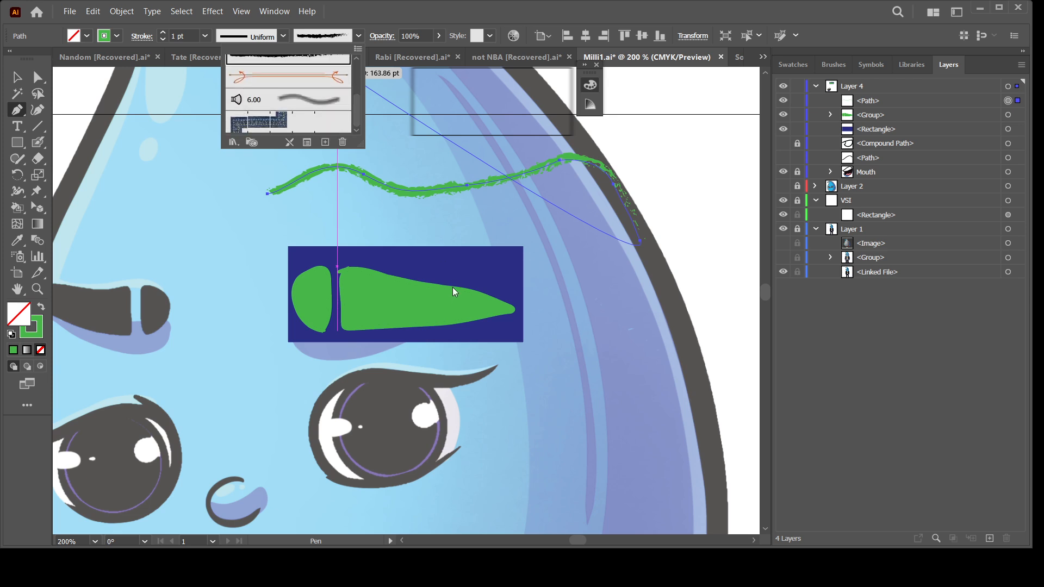
{"action": "left_click", "coordinate": [21, 80]}
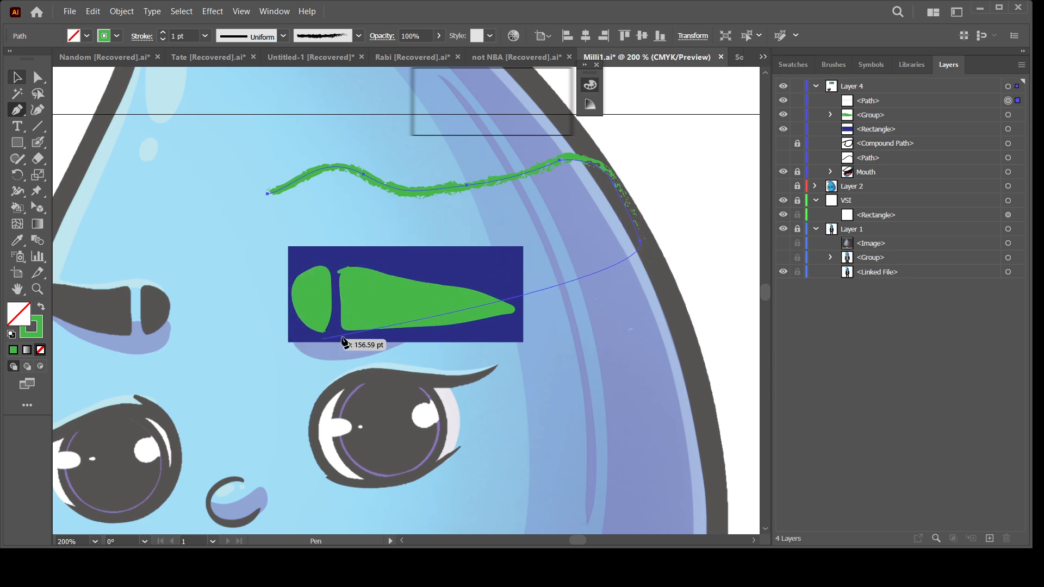
{"action": "left_click", "coordinate": [19, 80]}
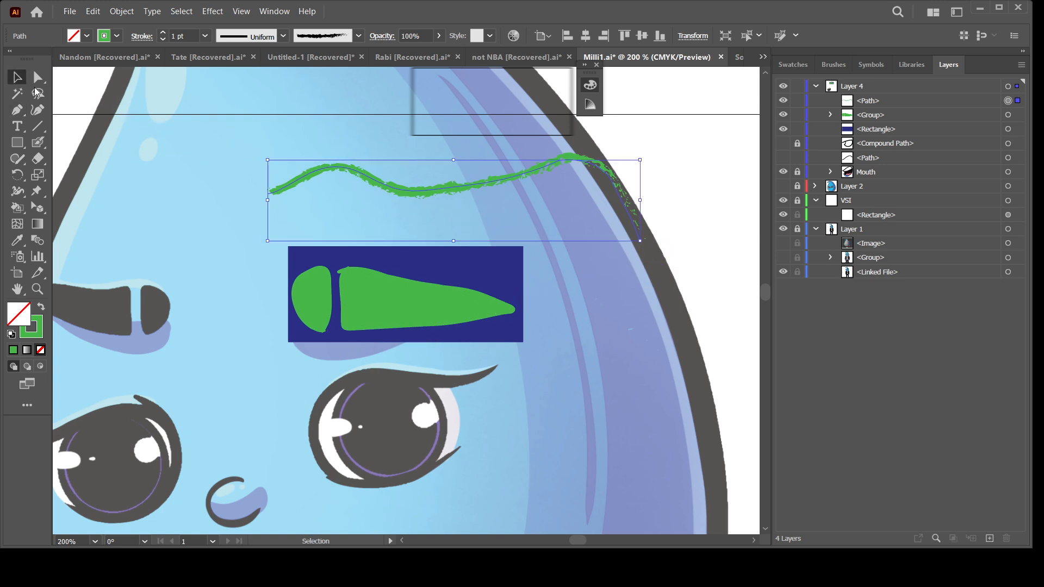
{"action": "left_click", "coordinate": [705, 219]}
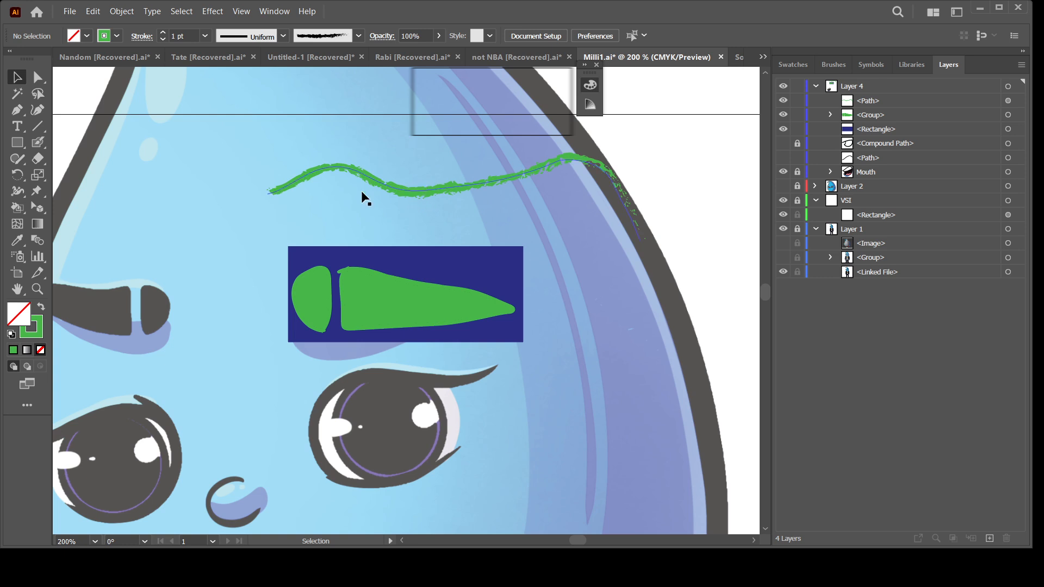
Shift the wavy path slightly downward and nudge its middle anchor point
{"action": "key", "text": "a"}
{"action": "left_click", "coordinate": [409, 190]}
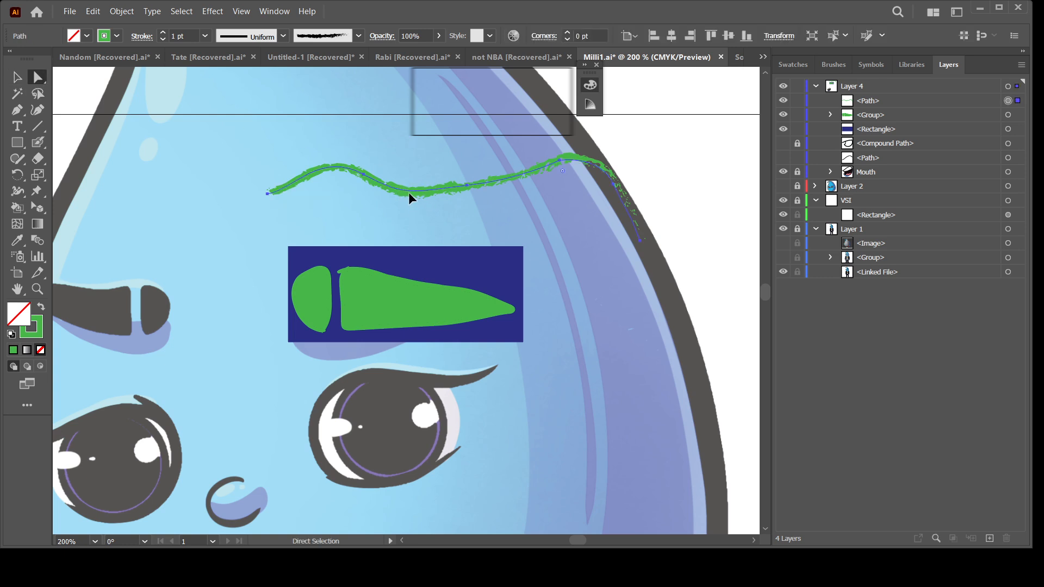
{"action": "left_click_drag", "start_coordinate": [409, 206], "coordinate": [411, 208]}
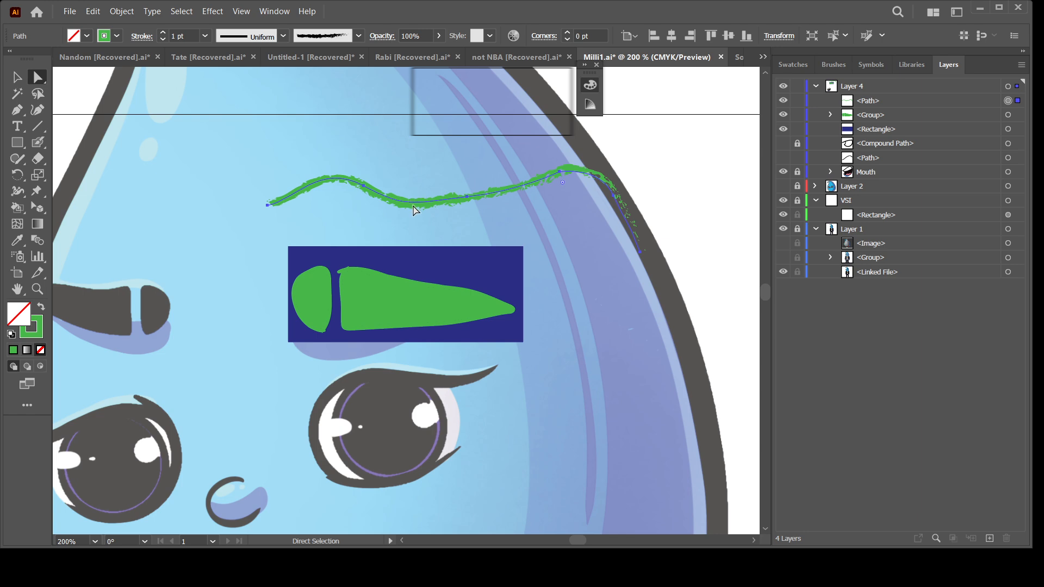
{"action": "left_click", "coordinate": [468, 200]}
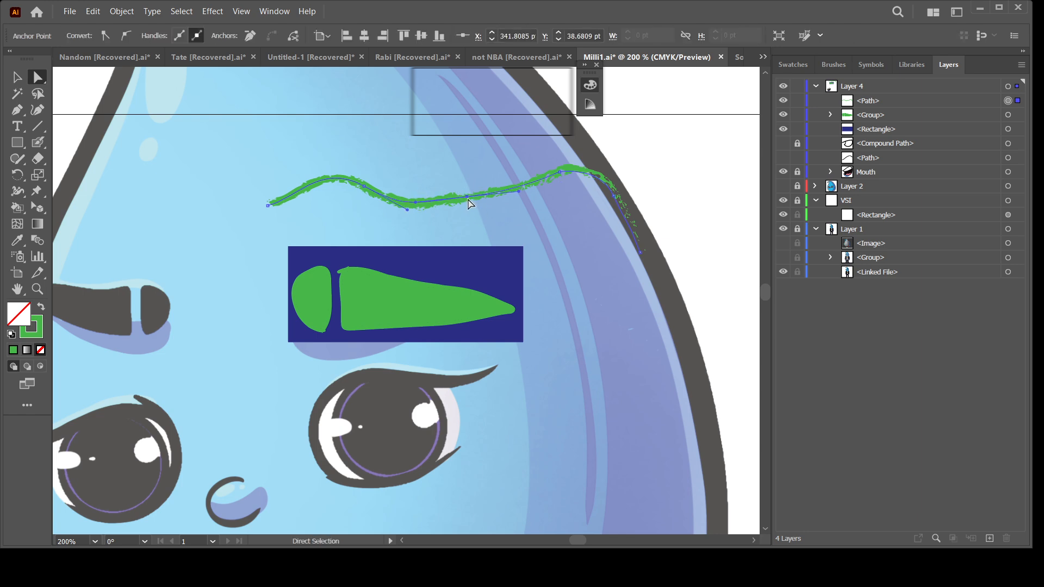
{"action": "mouse_move", "coordinate": [467, 202]}
{"action": "left_mouse_down"}
{"action": "mouse_move", "coordinate": [466, 183]}
{"action": "mouse_move", "coordinate": [466, 205]}
{"action": "left_mouse_up"}
Delete the wavy green art-brush path from Layer 4
{"action": "left_click", "coordinate": [861, 104]}
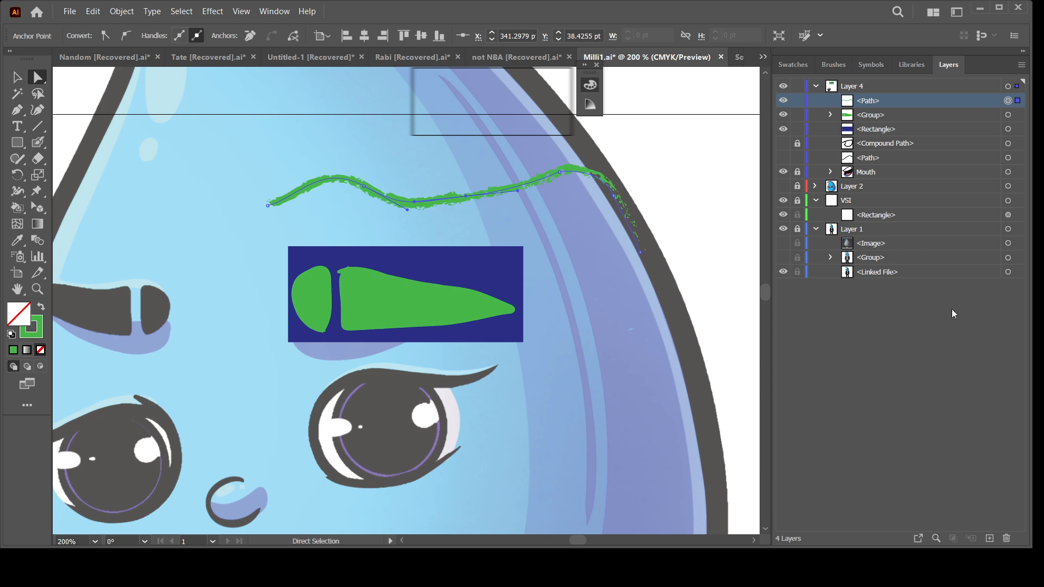
{"action": "left_click", "coordinate": [1007, 540]}
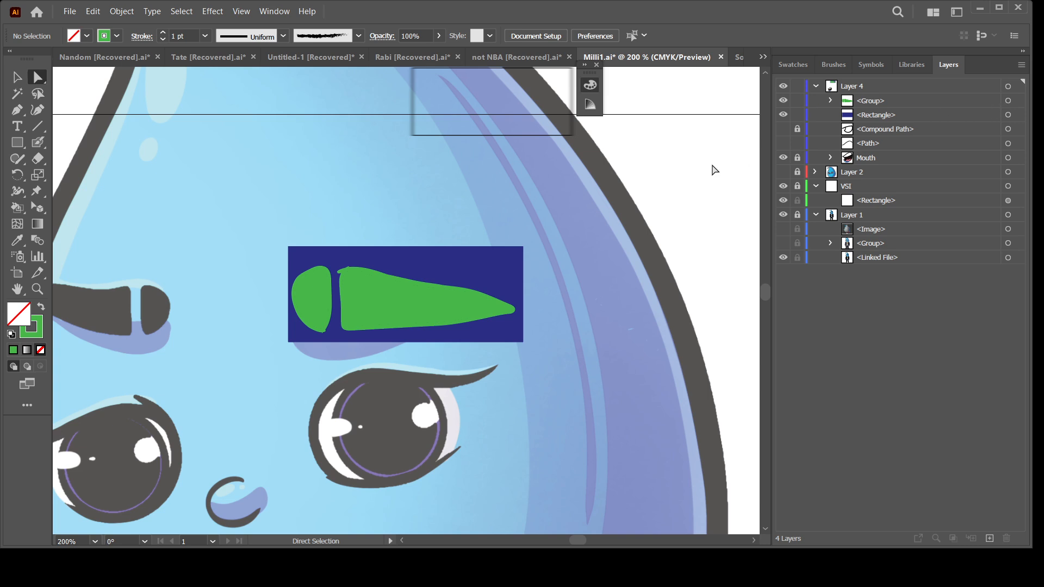
Get the Blob Brush ready for outlining the eyebrow, with no fill and the default black stroke
{"action": "key", "text": "ctrl+="}
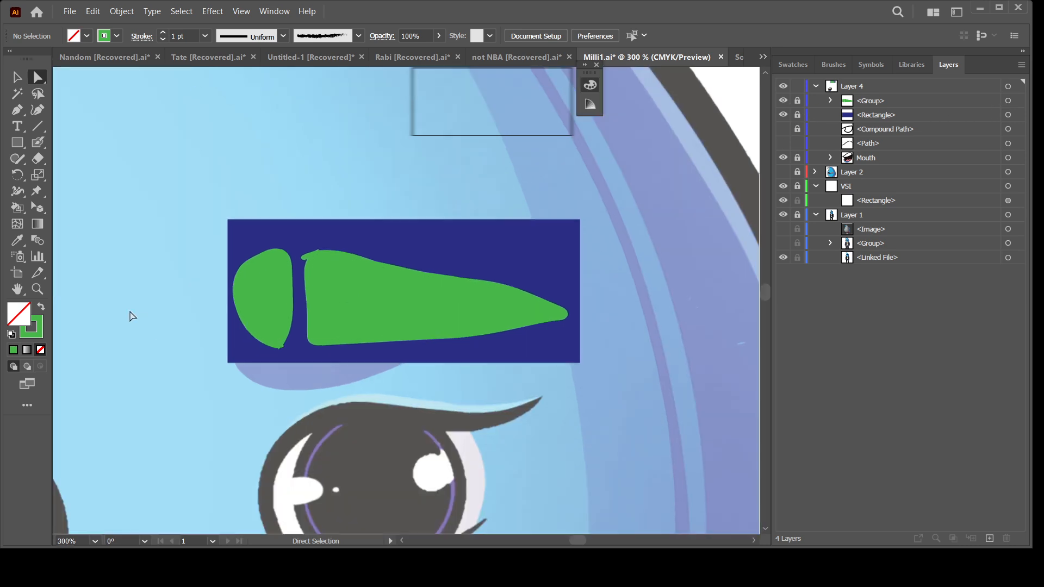
{"action": "left_click", "coordinate": [37, 142]}
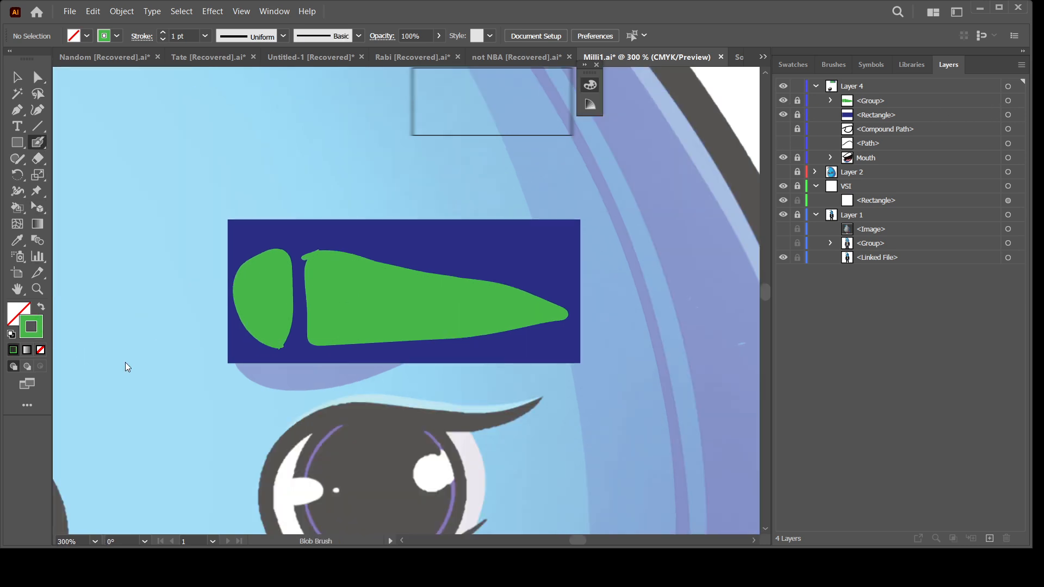
{"action": "mouse_move", "coordinate": [340, 415]}
{"action": "left_mouse_down"}
{"action": "mouse_move", "coordinate": [536, 377]}
{"action": "mouse_move", "coordinate": [635, 380]}
{"action": "mouse_move", "coordinate": [573, 396]}
{"action": "mouse_move", "coordinate": [629, 406]}
{"action": "left_mouse_up"}
{"action": "key", "text": "d"}
{"action": "key", "text": "ctrl+="}
{"action": "key", "text": "ctrl+="}
{"action": "left_click_drag", "start_coordinate": [242, 420], "coordinate": [470, 391]}
{"action": "key", "text": "ctrl+-"}
{"action": "key", "text": "ctrl+-"}
{"action": "key", "text": "ctrl+-"}
{"action": "left_click_drag", "start_coordinate": [666, 381], "coordinate": [570, 353]}
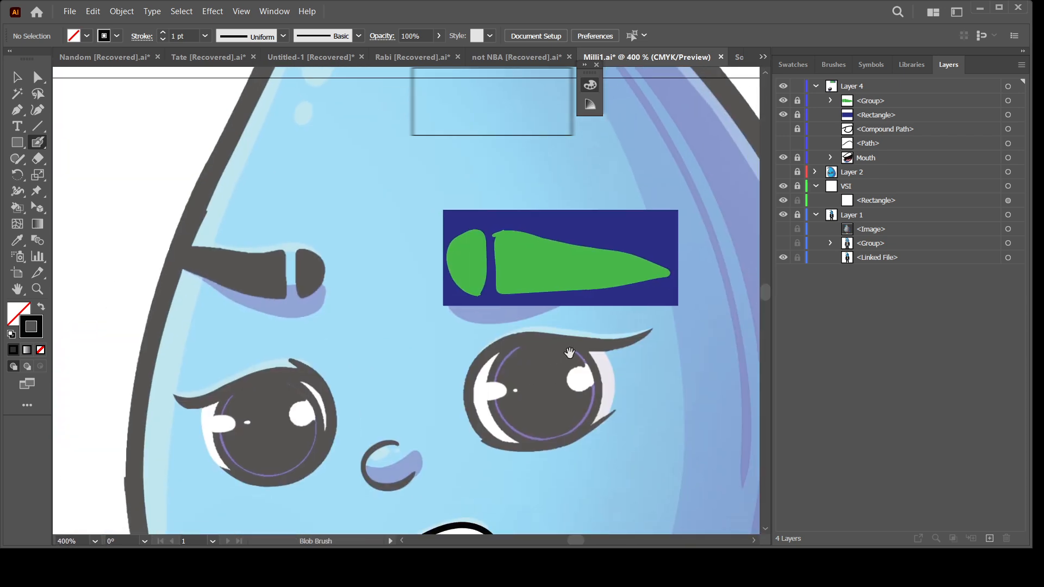
Temporarily hide the VSI layer to examine the traced eyebrow against the undimmed character artwork
{"action": "left_click", "coordinate": [783, 186]}
{"action": "key", "text": "ctrl+="}
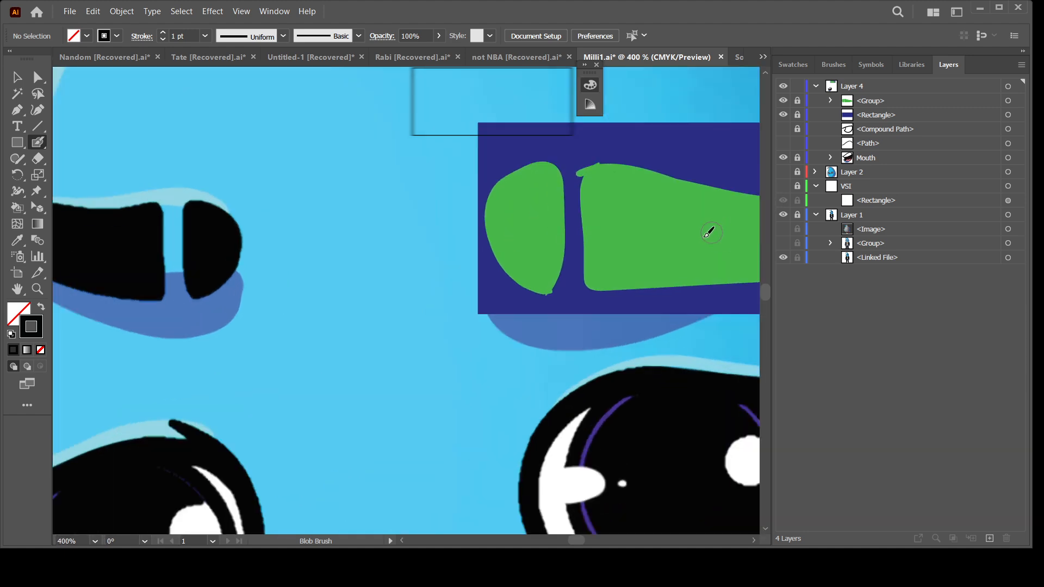
{"action": "key", "text": "ctrl+-"}
{"action": "key", "text": "ctrl+-"}
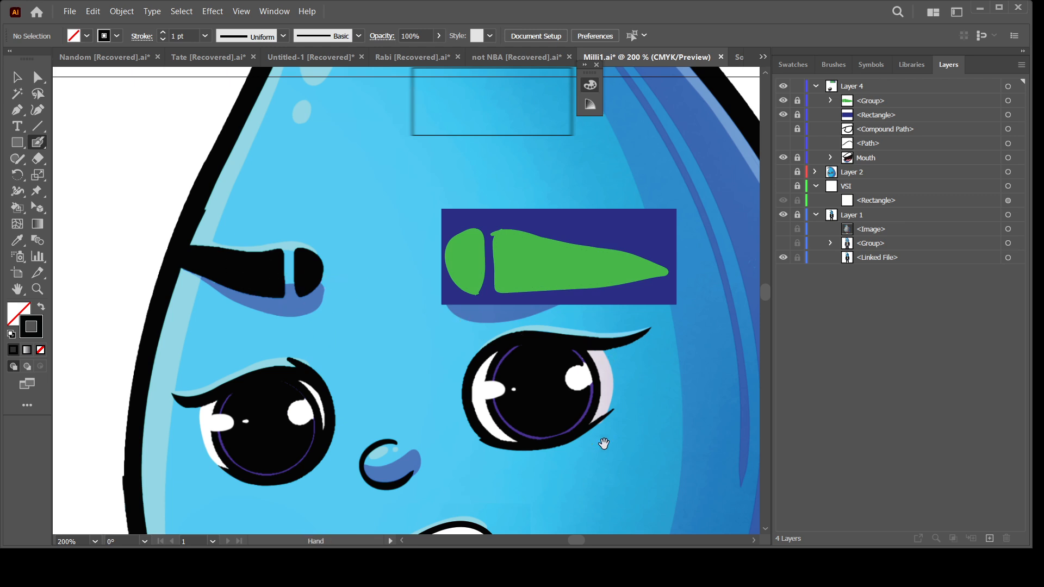
{"action": "mouse_move", "coordinate": [601, 443]}
{"action": "left_mouse_down"}
{"action": "mouse_move", "coordinate": [566, 260]}
{"action": "mouse_move", "coordinate": [562, 422]}
{"action": "mouse_move", "coordinate": [551, 431]}
{"action": "left_mouse_up"}
{"action": "key", "text": "ctrl+plus"}
{"action": "key", "text": "ctrl+plus"}
{"action": "left_click_drag", "start_coordinate": [560, 321], "coordinate": [406, 420]}
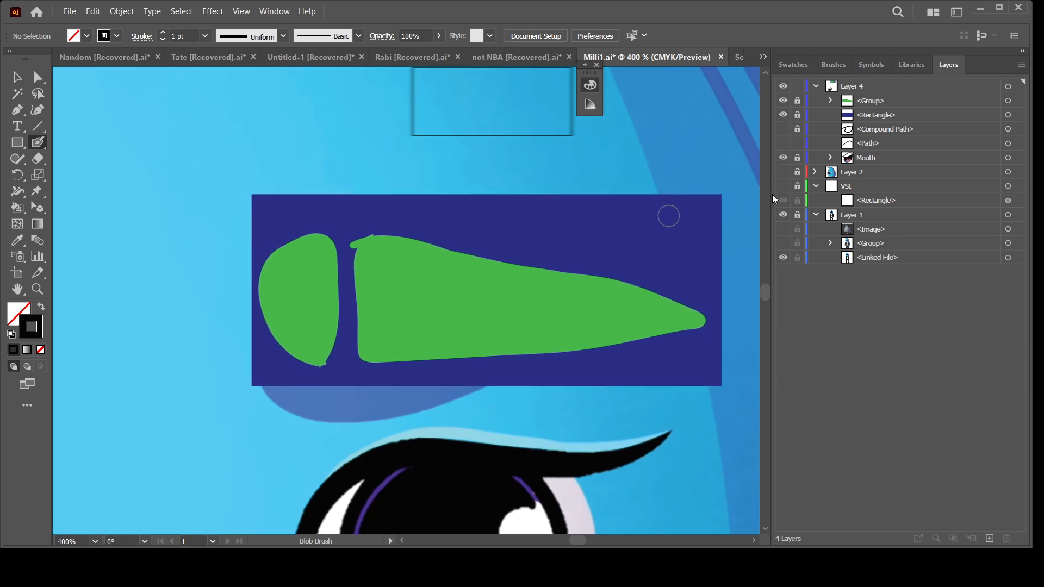
Paint a black Blob Brush outline around the small rounded eyebrow piece and smooth its inner edge near the lower end
{"action": "key", "text": "ctrl+plus"}
{"action": "key", "text": "ctrl+plus"}
{"action": "left_click_drag", "start_coordinate": [298, 348], "coordinate": [401, 386]}
{"action": "mouse_move", "coordinate": [346, 470]}
{"action": "left_mouse_down"}
{"action": "mouse_move", "coordinate": [377, 370]}
{"action": "mouse_move", "coordinate": [372, 240]}
{"action": "mouse_move", "coordinate": [348, 207]}
{"action": "mouse_move", "coordinate": [328, 203]}
{"action": "mouse_move", "coordinate": [269, 224]}
{"action": "mouse_move", "coordinate": [236, 254]}
{"action": "mouse_move", "coordinate": [223, 327]}
{"action": "mouse_move", "coordinate": [270, 437]}
{"action": "mouse_move", "coordinate": [319, 465]}
{"action": "mouse_move", "coordinate": [343, 466]}
{"action": "mouse_move", "coordinate": [362, 437]}
{"action": "left_mouse_up"}
{"action": "scroll", "coordinate": [532, 451], "scroll_direction": "down", "scroll_amount": 2}
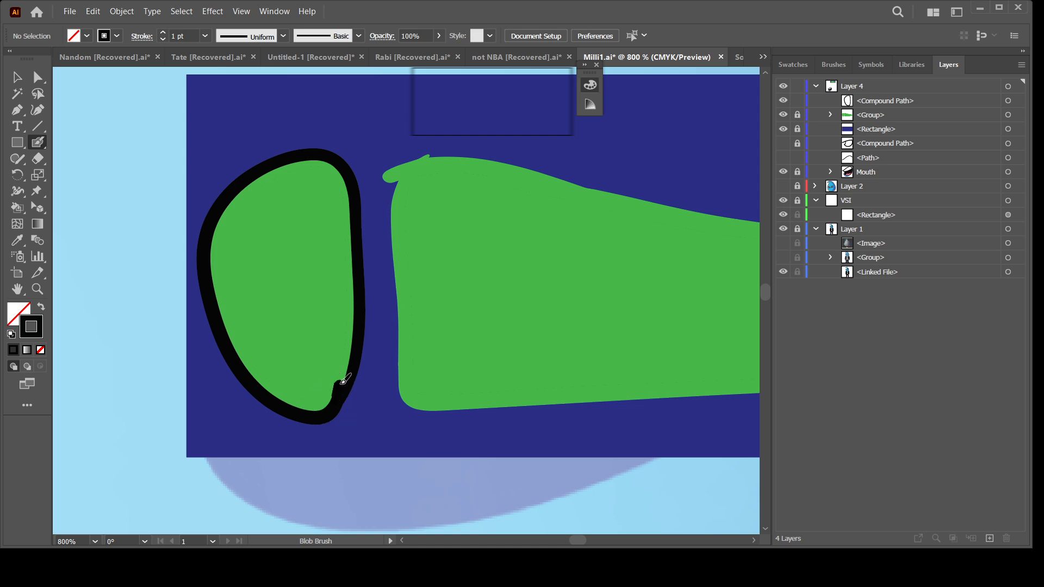
{"action": "left_click_drag", "start_coordinate": [356, 347], "coordinate": [356, 318]}
{"action": "key", "text": "ctrl+z"}
{"action": "left_click_drag", "start_coordinate": [358, 275], "coordinate": [355, 325]}
{"action": "left_click_drag", "start_coordinate": [342, 389], "coordinate": [328, 419]}
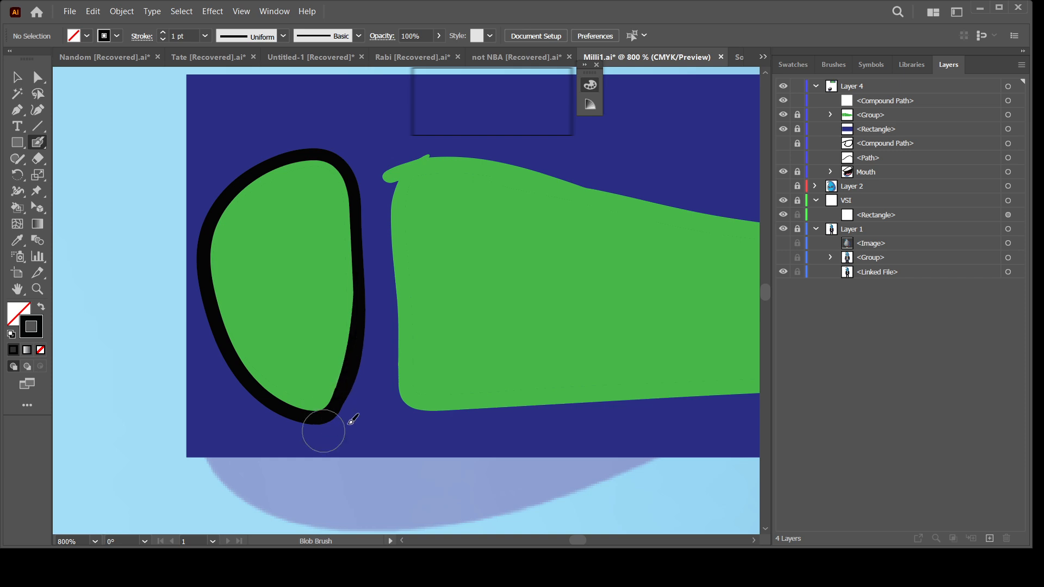
Paint a closed black Blob Brush outline around the long tapered eyebrow piece, redoing uneven strokes
{"action": "left_click_drag", "start_coordinate": [569, 452], "coordinate": [461, 453]}
{"action": "mouse_move", "coordinate": [328, 161]}
{"action": "left_mouse_down"}
{"action": "mouse_move", "coordinate": [284, 174]}
{"action": "mouse_move", "coordinate": [296, 392]}
{"action": "mouse_move", "coordinate": [306, 412]}
{"action": "mouse_move", "coordinate": [698, 389]}
{"action": "left_mouse_up"}
{"action": "mouse_move", "coordinate": [697, 389]}
{"action": "left_mouse_down"}
{"action": "mouse_move", "coordinate": [443, 407]}
{"action": "mouse_move", "coordinate": [440, 391]}
{"action": "mouse_move", "coordinate": [549, 377]}
{"action": "left_mouse_up"}
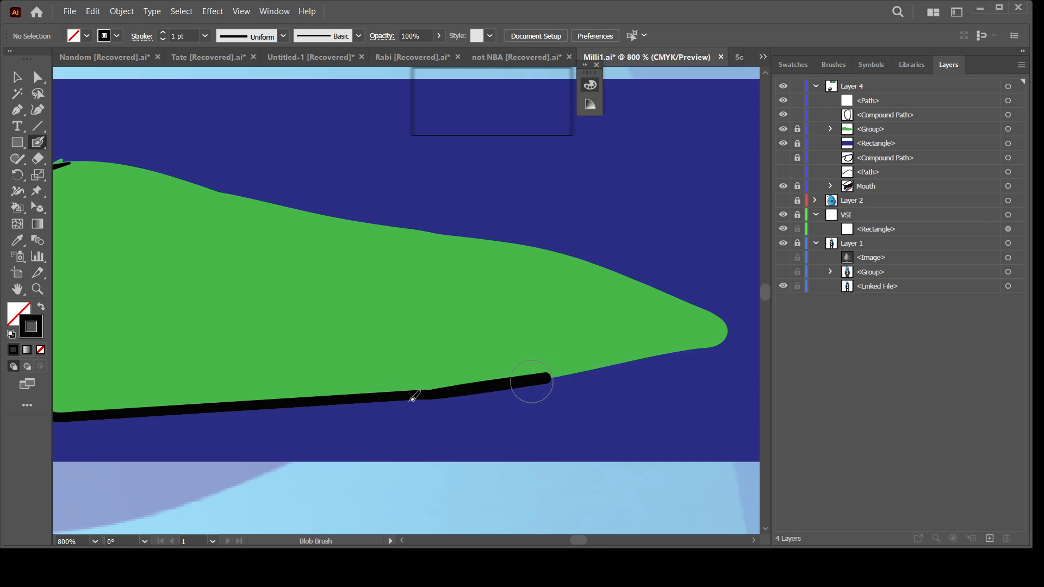
{"action": "key", "text": "ctrl+z"}
{"action": "mouse_move", "coordinate": [392, 396]}
{"action": "left_mouse_down"}
{"action": "mouse_move", "coordinate": [544, 383]}
{"action": "mouse_move", "coordinate": [711, 346]}
{"action": "mouse_move", "coordinate": [729, 331]}
{"action": "mouse_move", "coordinate": [649, 281]}
{"action": "mouse_move", "coordinate": [536, 248]}
{"action": "mouse_move", "coordinate": [331, 223]}
{"action": "mouse_move", "coordinate": [138, 170]}
{"action": "mouse_move", "coordinate": [129, 194]}
{"action": "mouse_move", "coordinate": [332, 200]}
{"action": "mouse_move", "coordinate": [280, 193]}
{"action": "left_mouse_up"}
{"action": "key", "text": "ctrl+z"}
{"action": "mouse_move", "coordinate": [368, 204]}
{"action": "left_mouse_down"}
{"action": "mouse_move", "coordinate": [282, 191]}
{"action": "mouse_move", "coordinate": [208, 208]}
{"action": "left_mouse_up"}
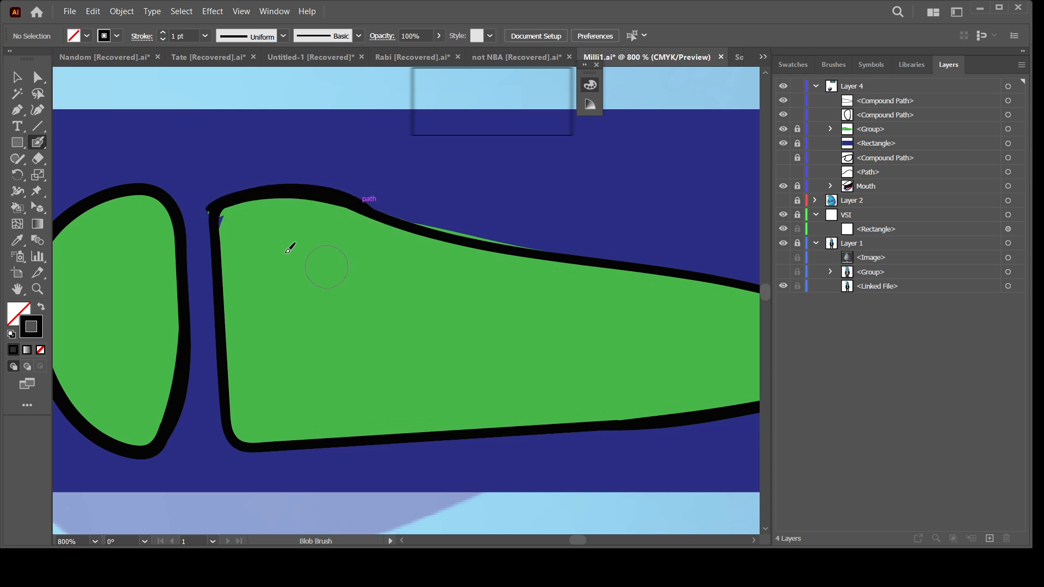
Group the two black eyebrow outlines in Layer 4 and deselect them
{"action": "key", "text": "ctrl+minus"}
{"action": "key", "text": "ctrl+minus"}
{"action": "key", "text": "ctrl+minus"}
{"action": "key", "text": "ctrl+minus"}
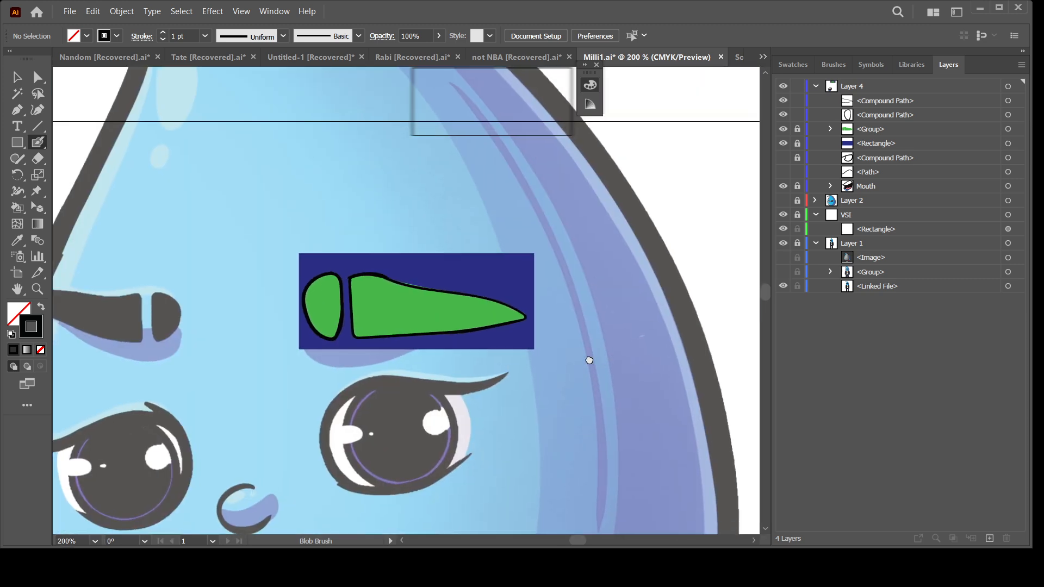
{"action": "left_click", "coordinate": [1008, 101]}
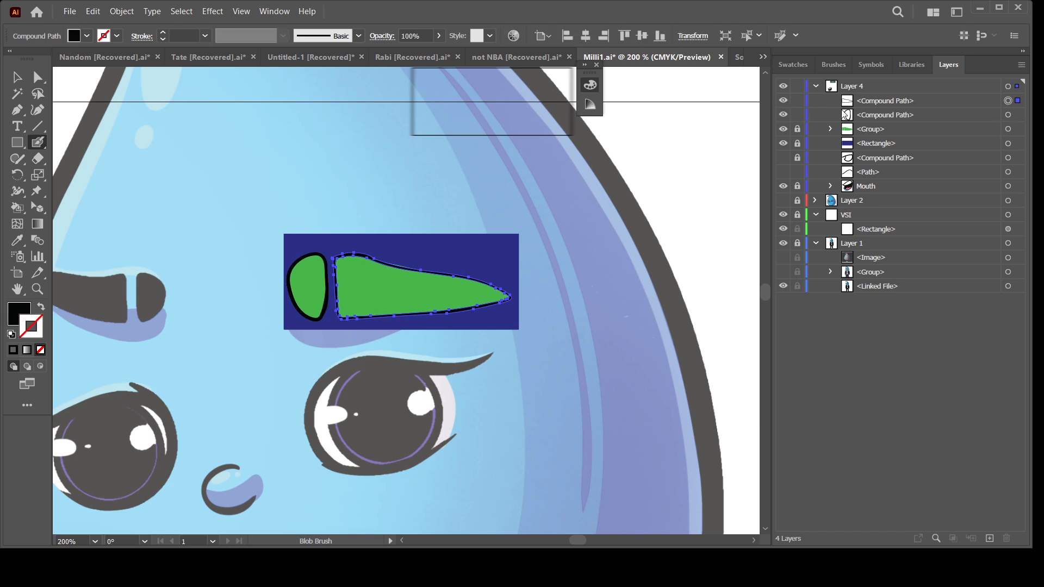
{"action": "left_click", "coordinate": [1018, 115], "text": "shift"}
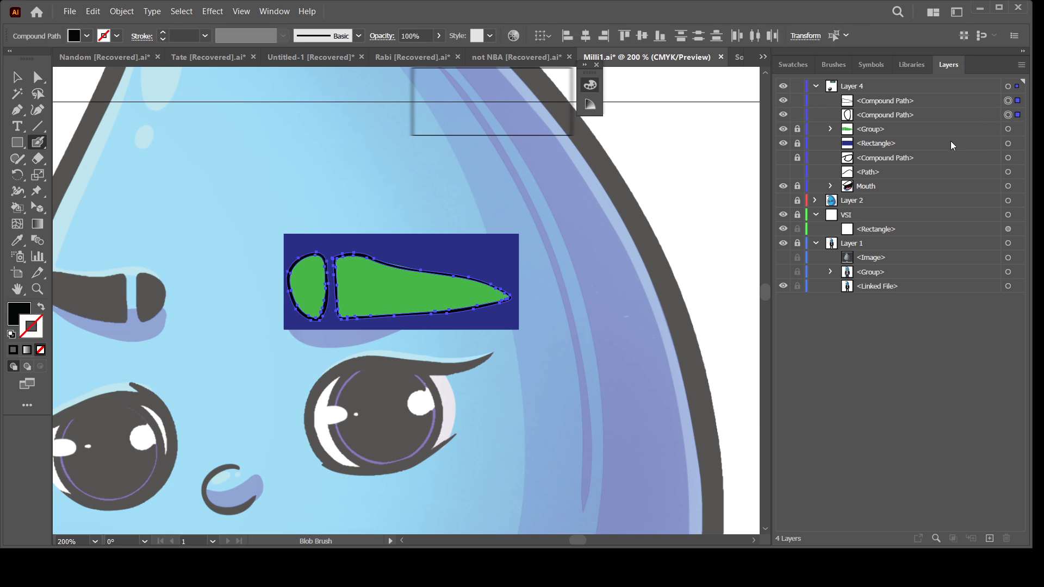
{"action": "key", "text": "ctrl+g"}
{"action": "left_click", "coordinate": [781, 102]}
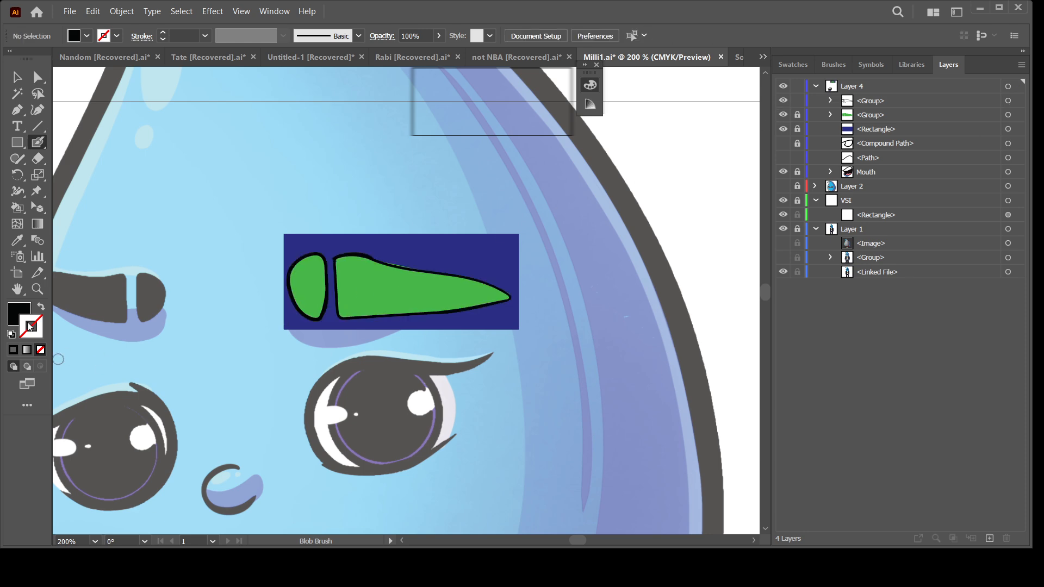
Fill both outlined eyebrow pieces with near-black using the Live Paint Bucket, and toggle the group's visibility to check the result
{"action": "left_click", "coordinate": [39, 309]}
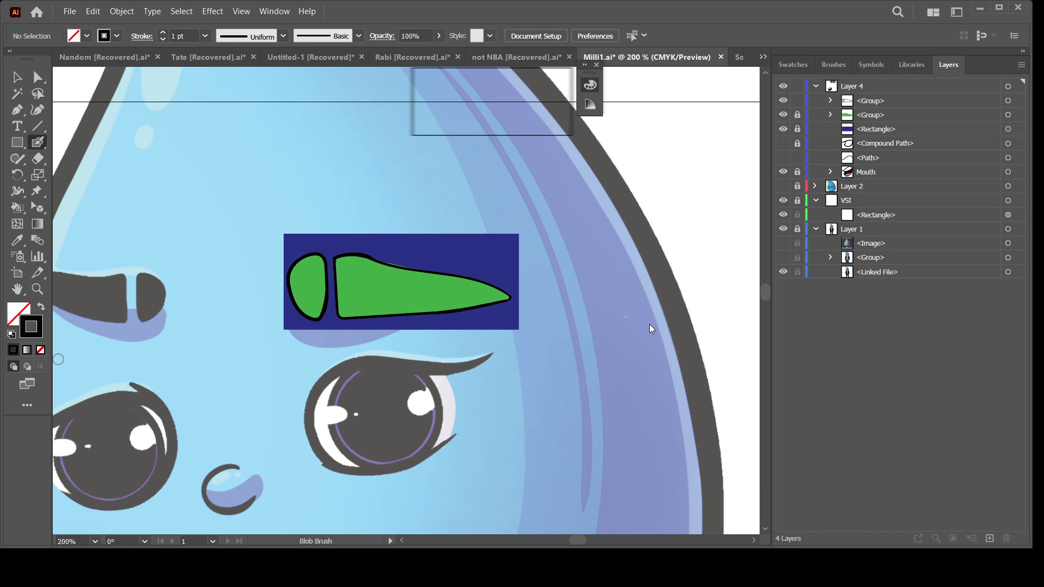
{"action": "left_click", "coordinate": [40, 308]}
{"action": "left_click", "coordinate": [16, 208]}
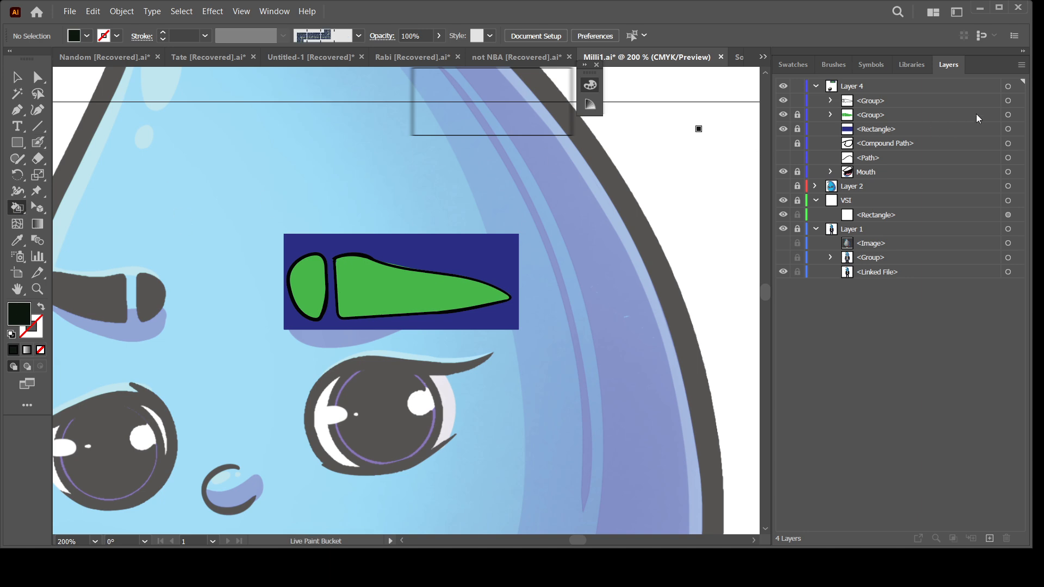
{"action": "left_click", "coordinate": [1009, 100]}
{"action": "left_click", "coordinate": [428, 284]}
{"action": "left_click", "coordinate": [305, 291]}
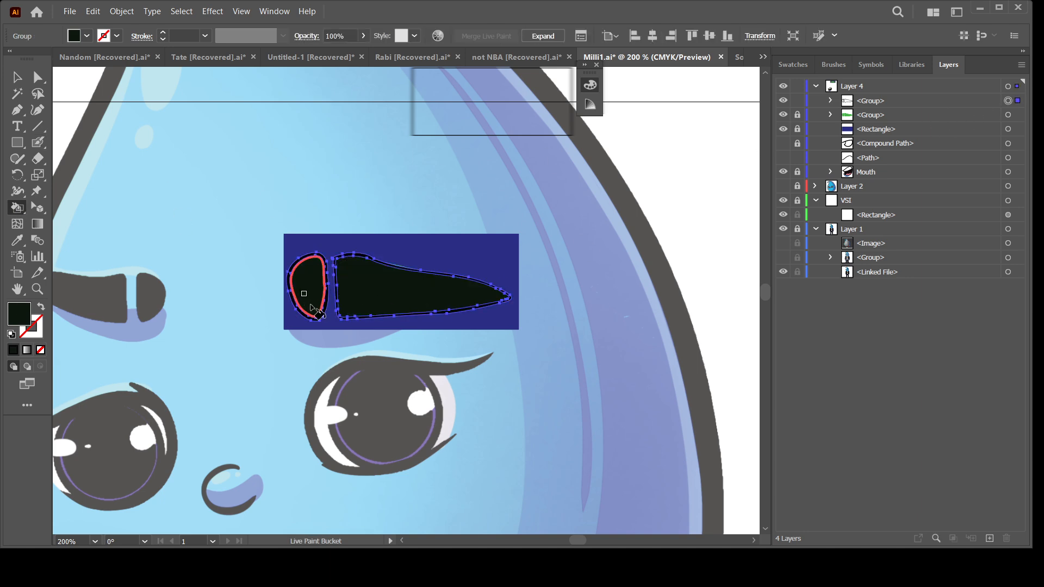
{"action": "left_click", "coordinate": [783, 100]}
{"action": "left_click", "coordinate": [784, 100]}
Delete the old green eyebrow group from Layer 4
{"action": "key", "text": "ctrl+minus"}
{"action": "key", "text": "ctrl+minus"}
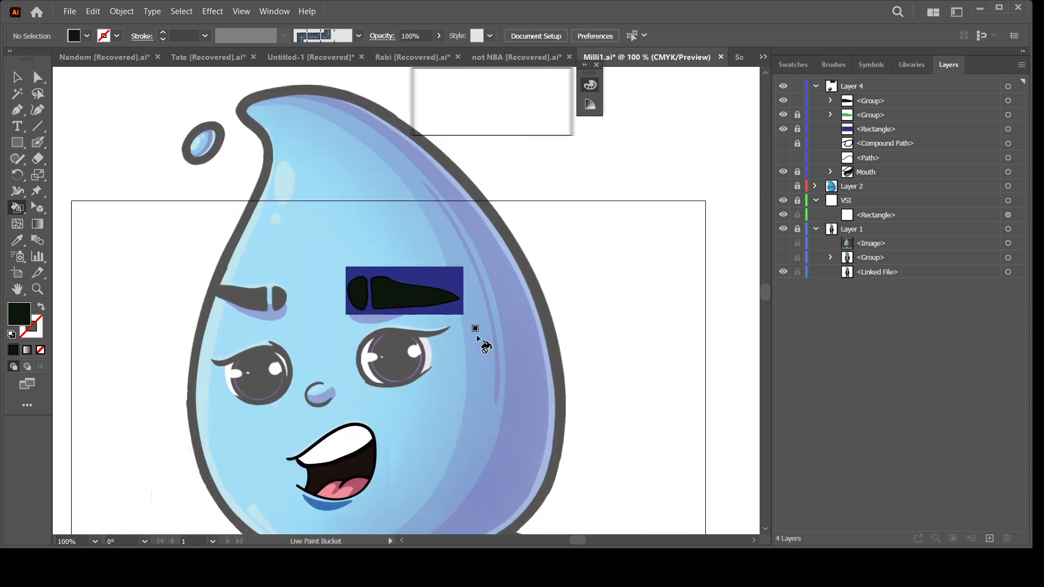
{"action": "left_click", "coordinate": [17, 77]}
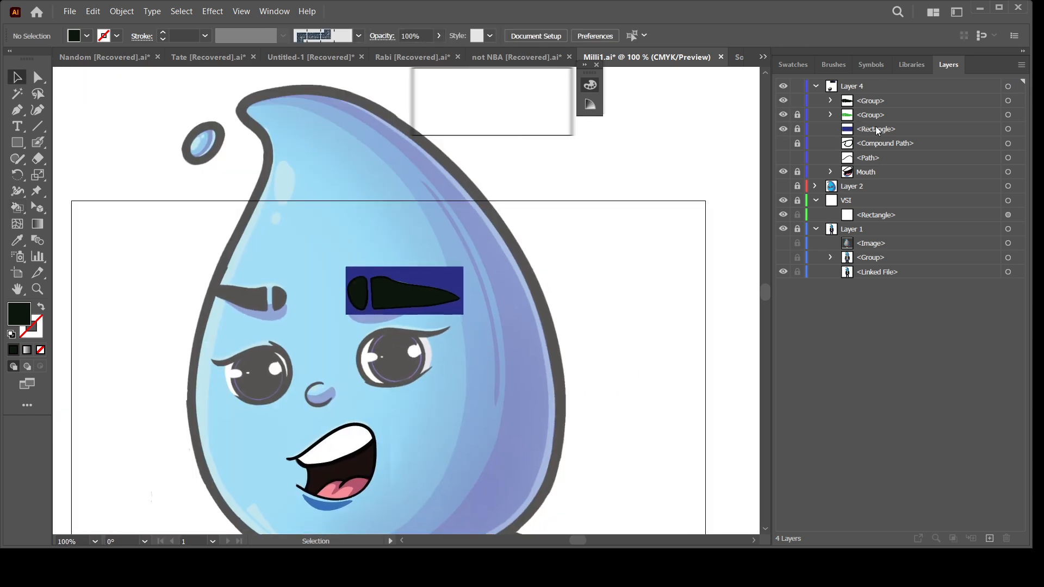
{"action": "left_click", "coordinate": [853, 119]}
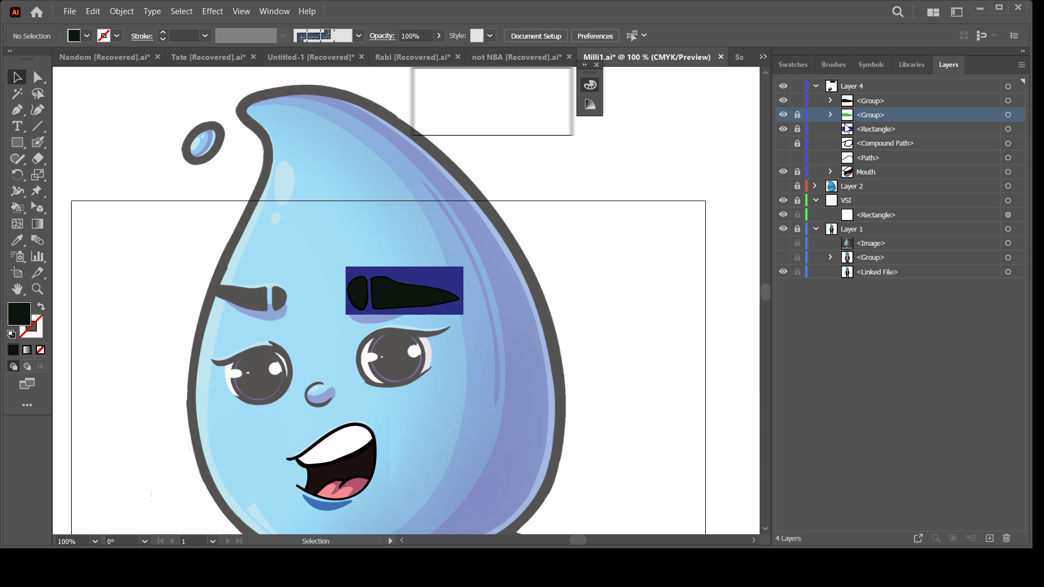
{"action": "left_click", "coordinate": [991, 515]}
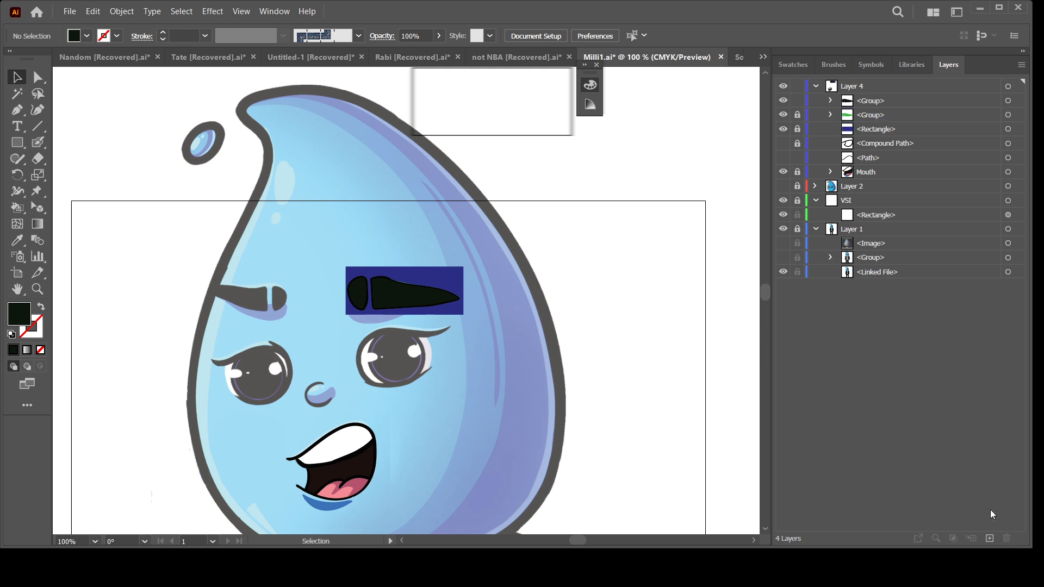
{"action": "left_click", "coordinate": [869, 116]}
{"action": "left_click", "coordinate": [1007, 538]}
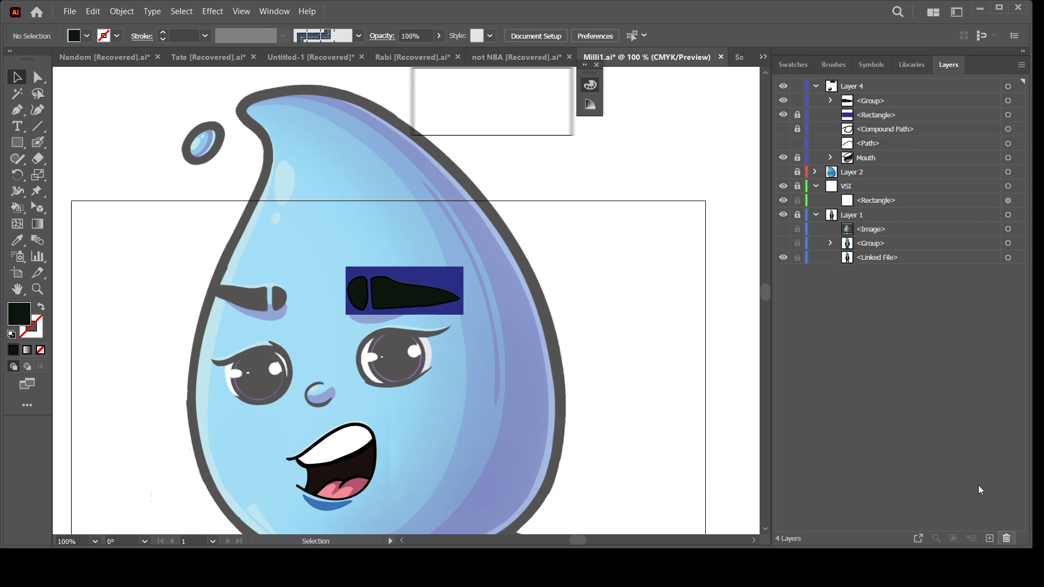
Unlock the dark blue rectangle behind the eyebrow and remove its fill
{"action": "left_click", "coordinate": [797, 115]}
{"action": "left_click", "coordinate": [1008, 114]}
{"action": "left_click", "coordinate": [41, 350]}
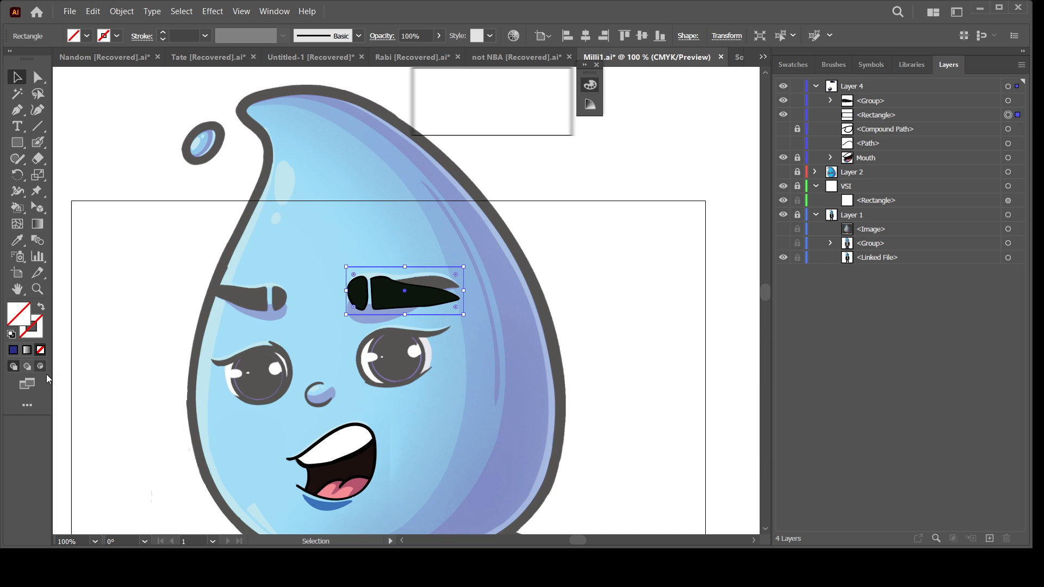
Group the black eyebrow artwork with the unfilled rectangle
{"action": "left_click", "coordinate": [881, 107]}
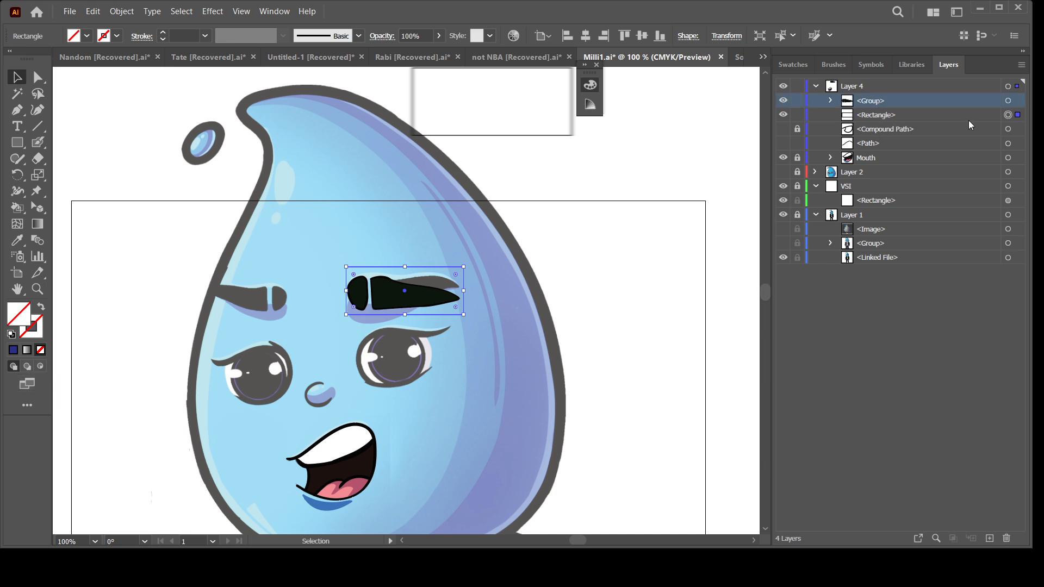
{"action": "left_click", "coordinate": [1008, 101], "text": "shift"}
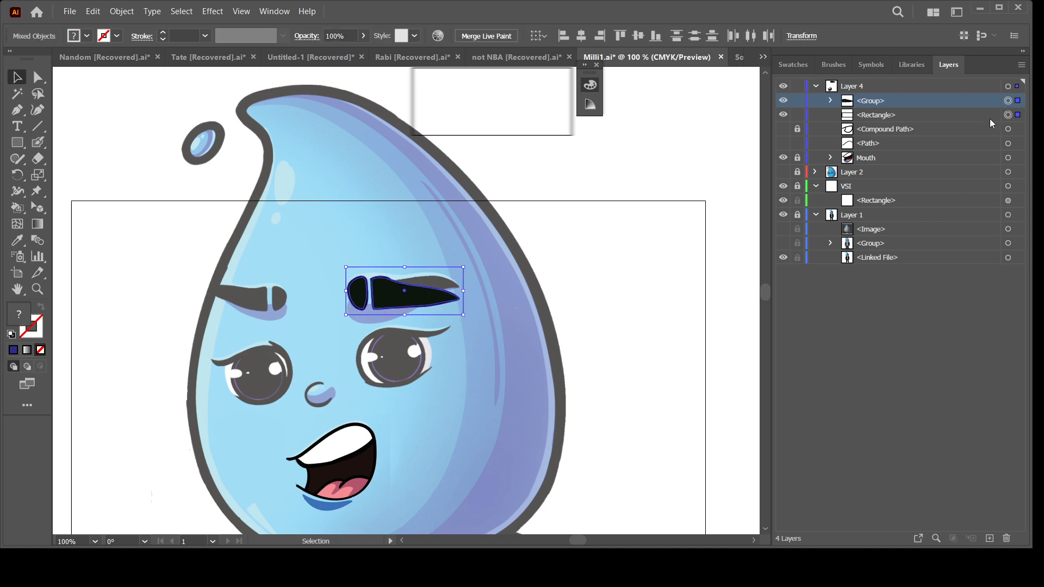
{"action": "key", "text": "ctrl+g"}
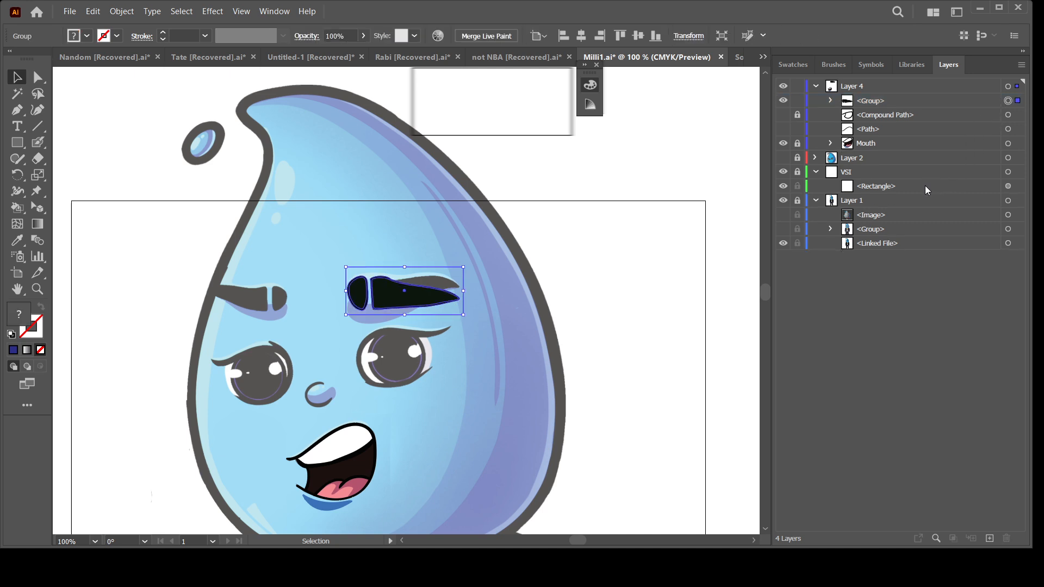
Check the eyebrow group's visibility, expand it, and inspect its inner artwork group and rectangle
{"action": "left_click", "coordinate": [783, 101]}
{"action": "left_click", "coordinate": [784, 101]}
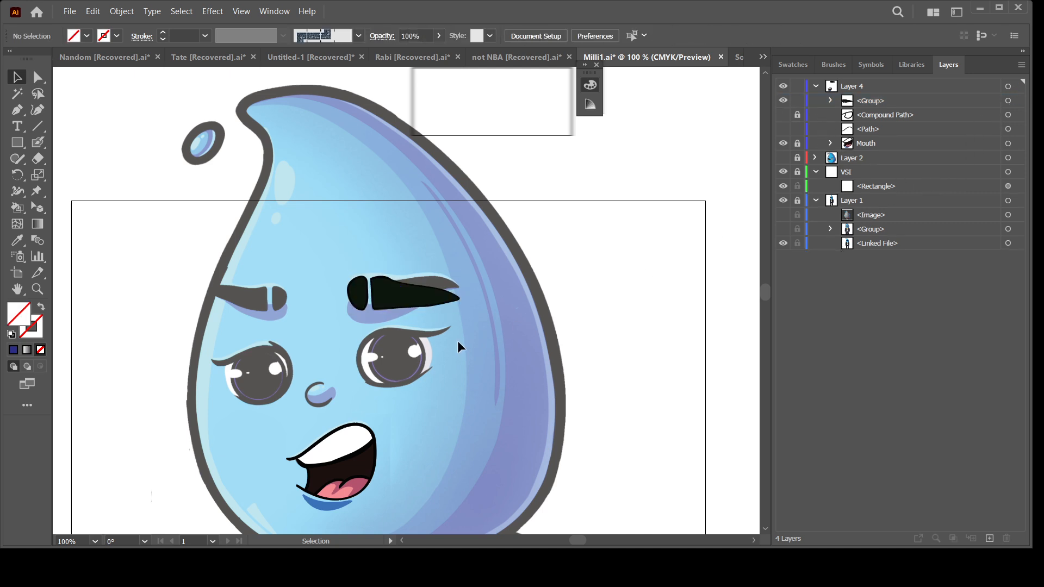
{"action": "left_click", "coordinate": [1008, 100]}
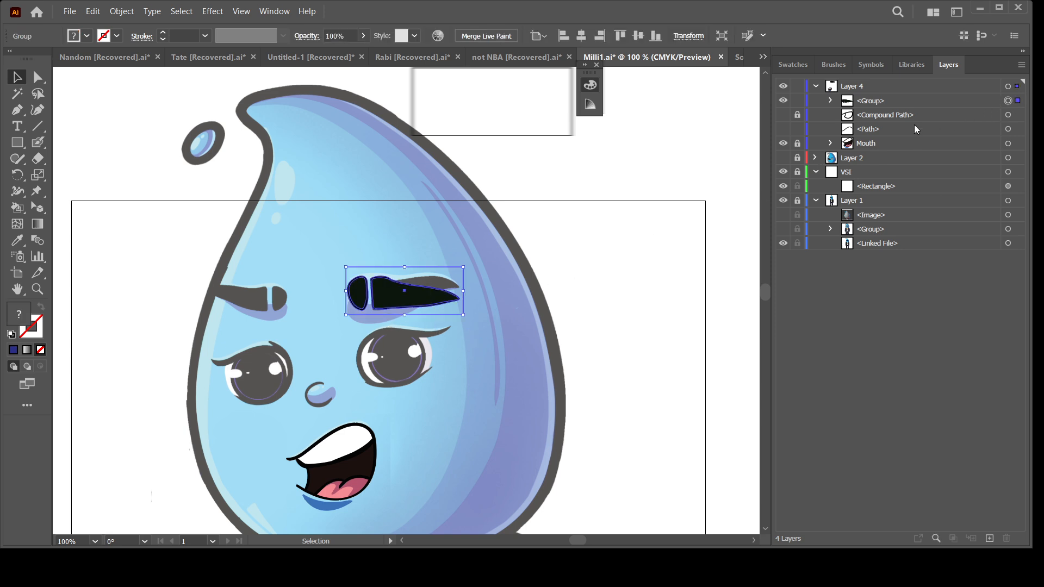
{"action": "left_click", "coordinate": [830, 100]}
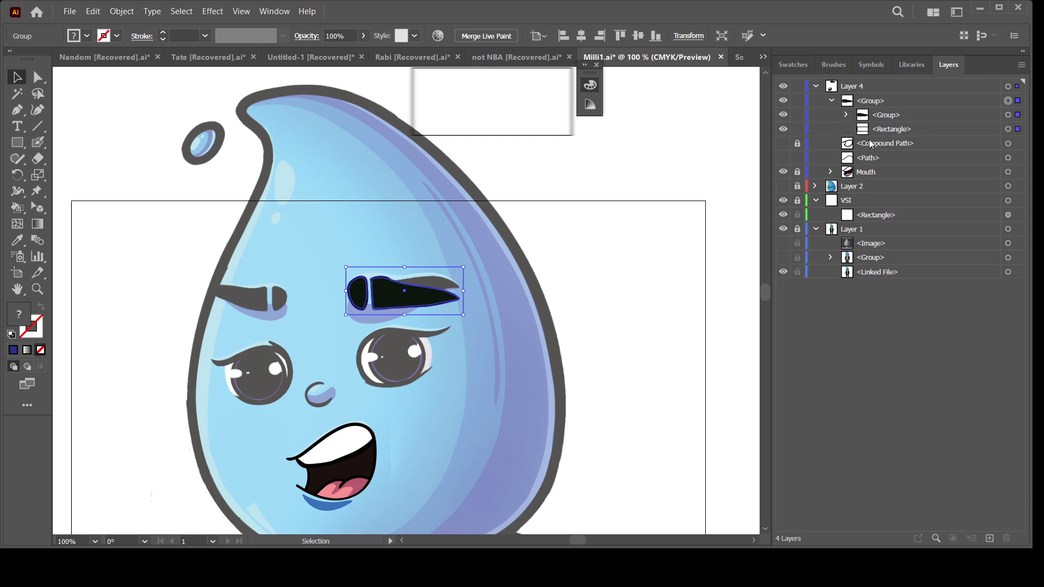
{"action": "left_click", "coordinate": [1008, 115]}
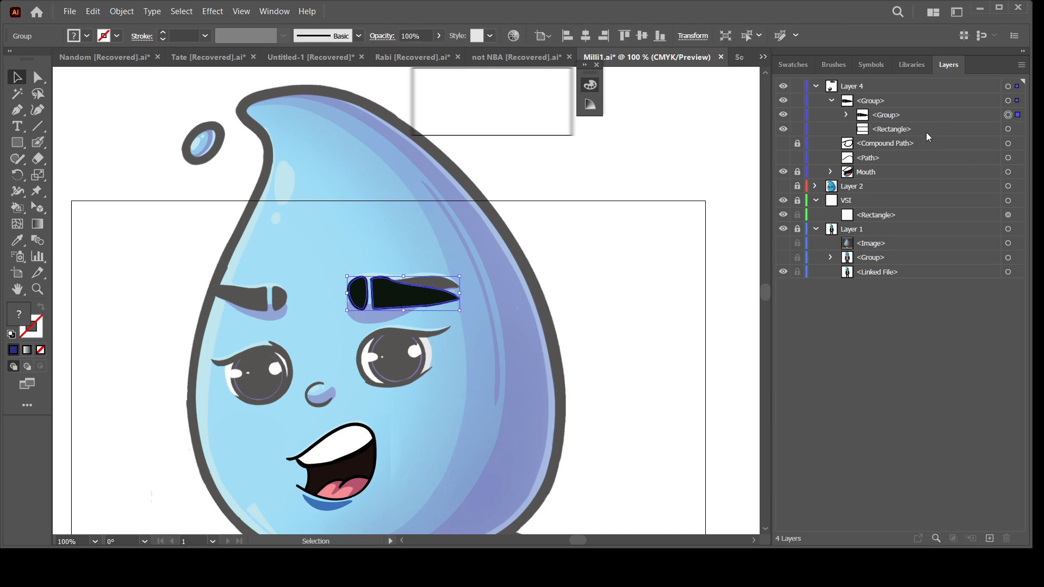
Save the whole eyebrow group, including its unfilled rectangle, as a brush
{"action": "left_click", "coordinate": [1009, 101]}
{"action": "left_click", "coordinate": [359, 36]}
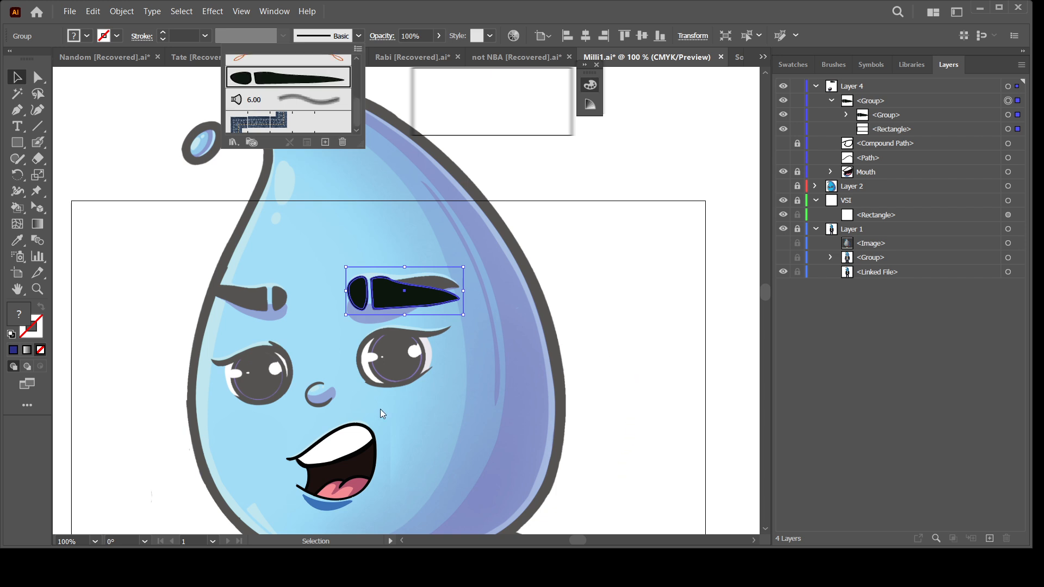
{"action": "left_click", "coordinate": [77, 234]}
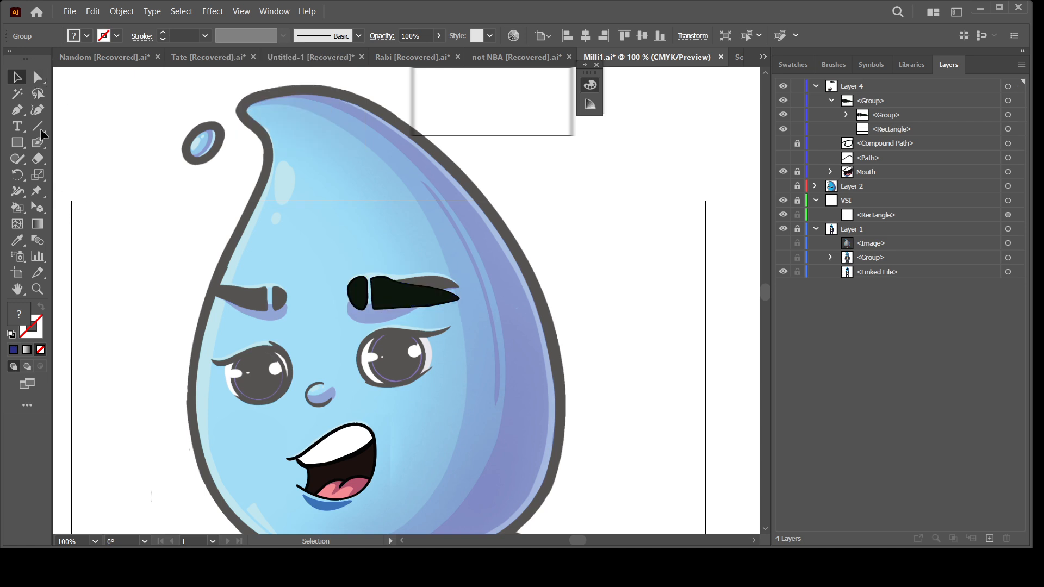
Draw an open, curved three-point path with the Pen tool, running from below the black eyebrow up to its outer tip
{"action": "left_click", "coordinate": [17, 110]}
{"action": "left_click", "coordinate": [346, 327]}
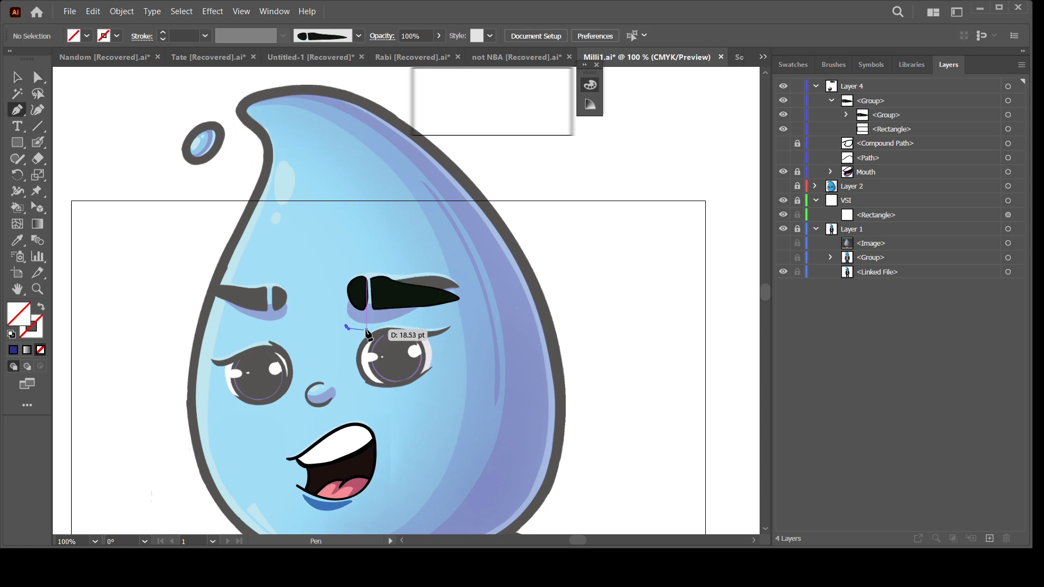
{"action": "left_click_drag", "start_coordinate": [368, 330], "coordinate": [377, 323]}
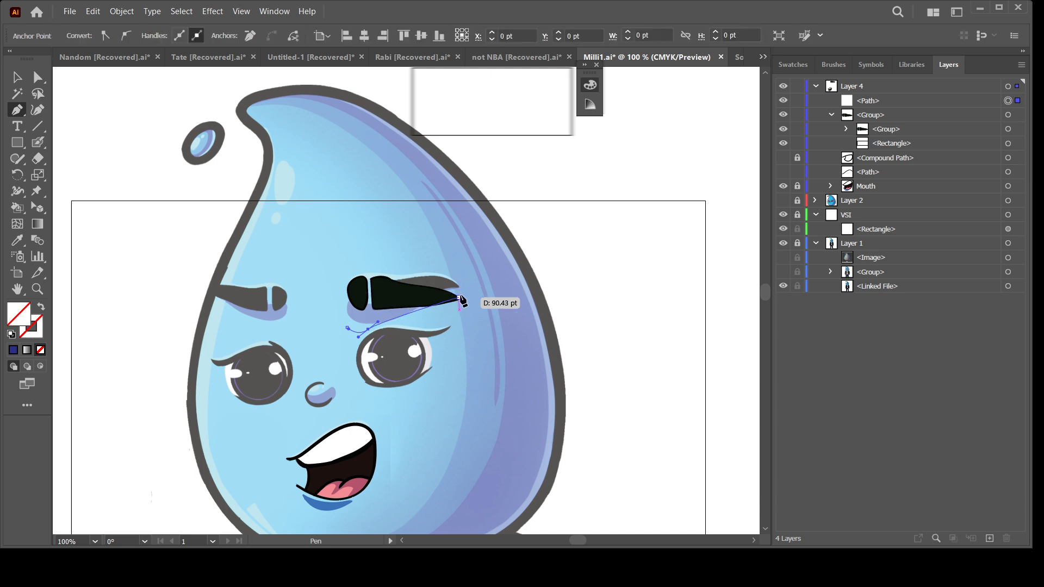
{"action": "left_click_drag", "start_coordinate": [459, 294], "coordinate": [498, 299]}
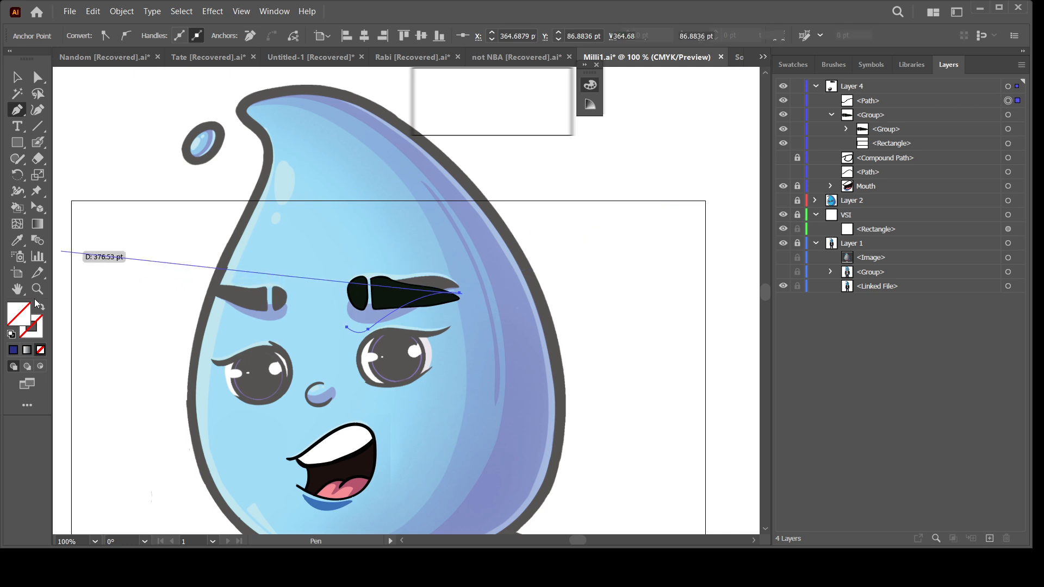
Apply the eyebrow-shaped brush to the curved path and undo the stray extra anchor point
{"action": "left_click", "coordinate": [359, 36]}
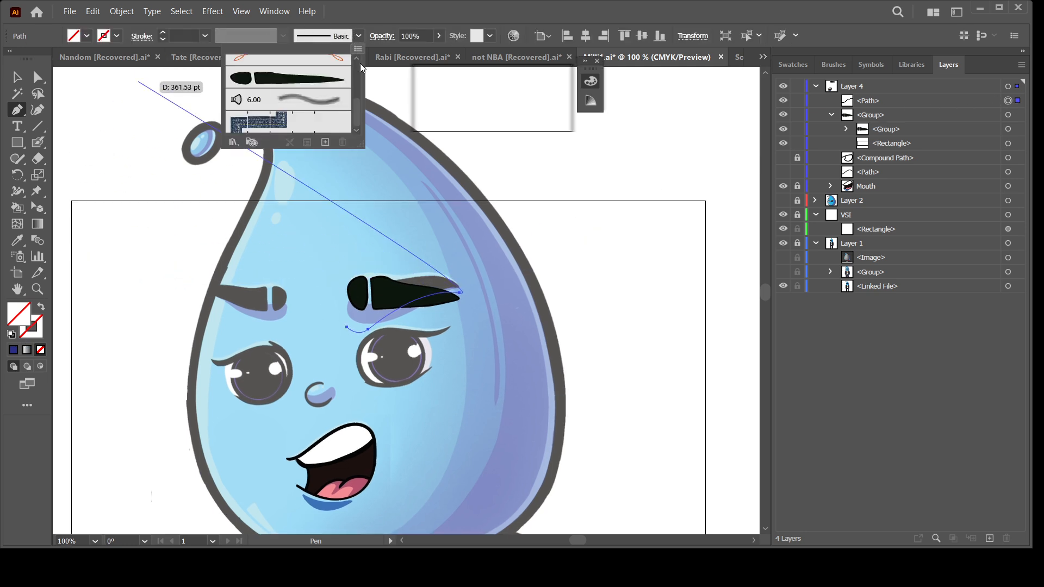
{"action": "left_click", "coordinate": [321, 81]}
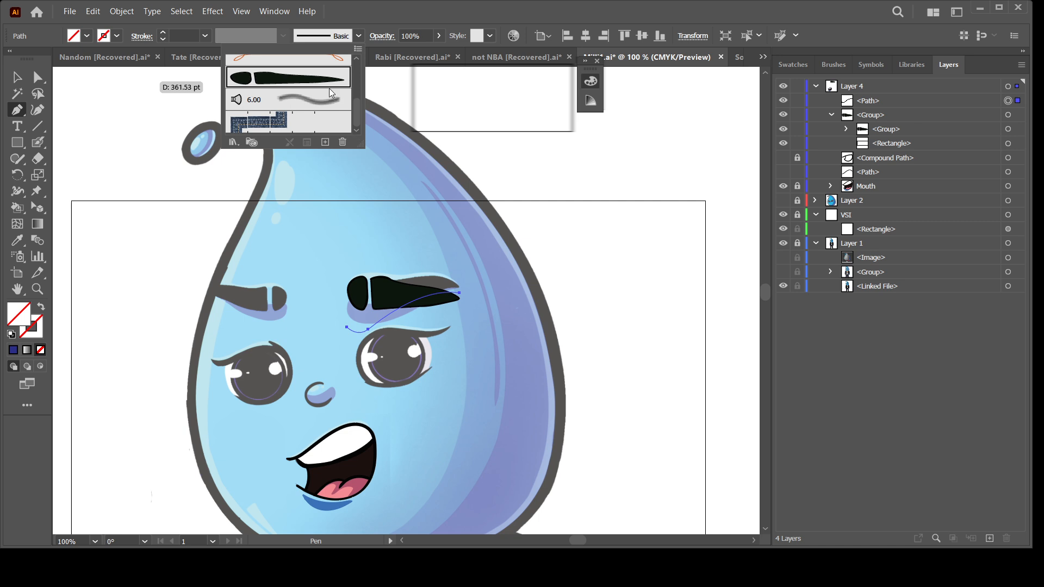
{"action": "left_click", "coordinate": [39, 78]}
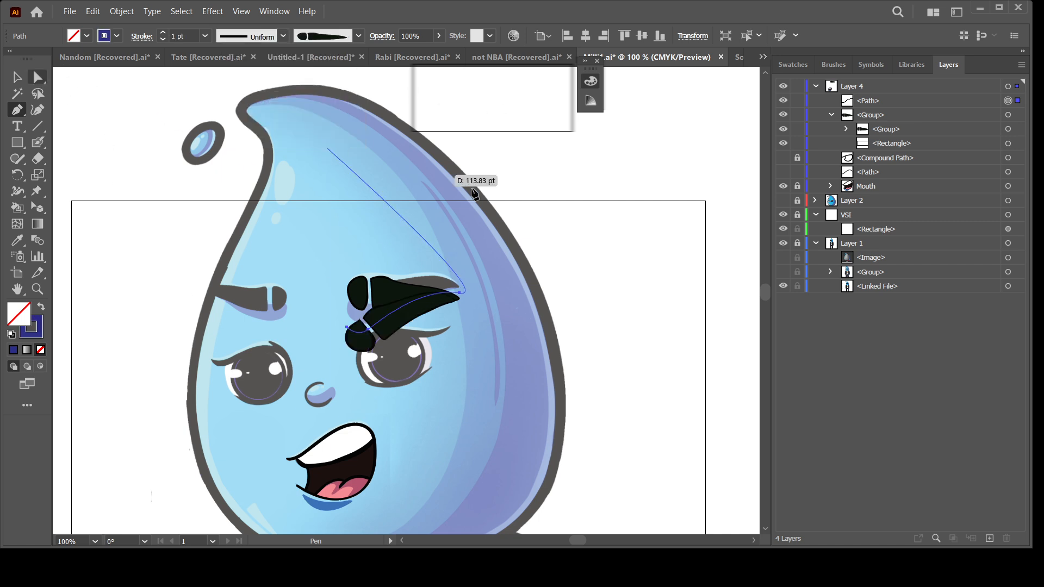
{"action": "left_click", "coordinate": [575, 307]}
{"action": "key", "text": "ctrl+z"}
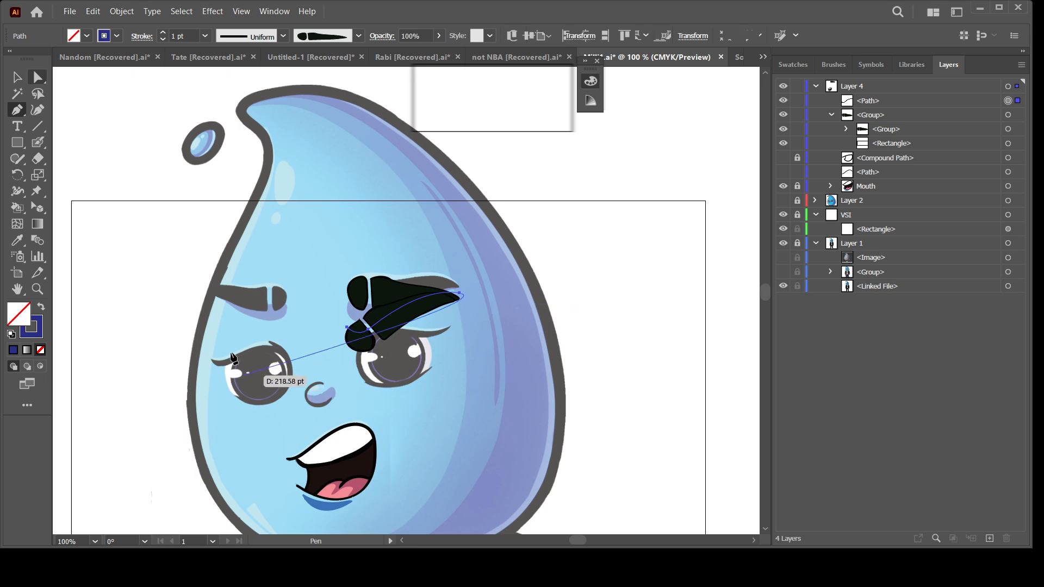
Deselect the brushed path, then collapse and hide the original eyebrow group in Layer 4
{"action": "left_click", "coordinate": [37, 81]}
{"action": "left_click", "coordinate": [604, 228]}
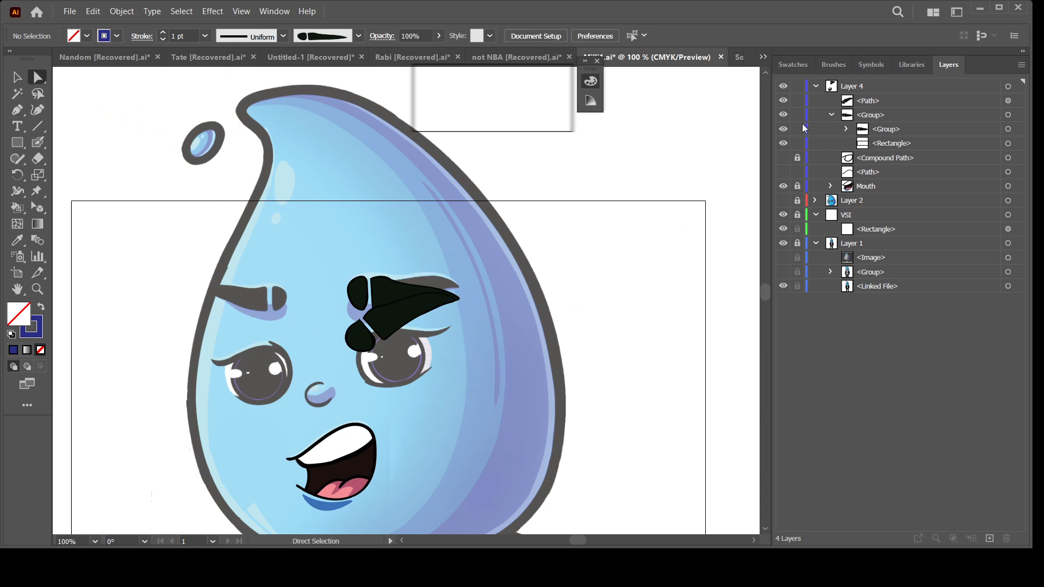
{"action": "left_click", "coordinate": [831, 115]}
{"action": "left_click", "coordinate": [783, 114]}
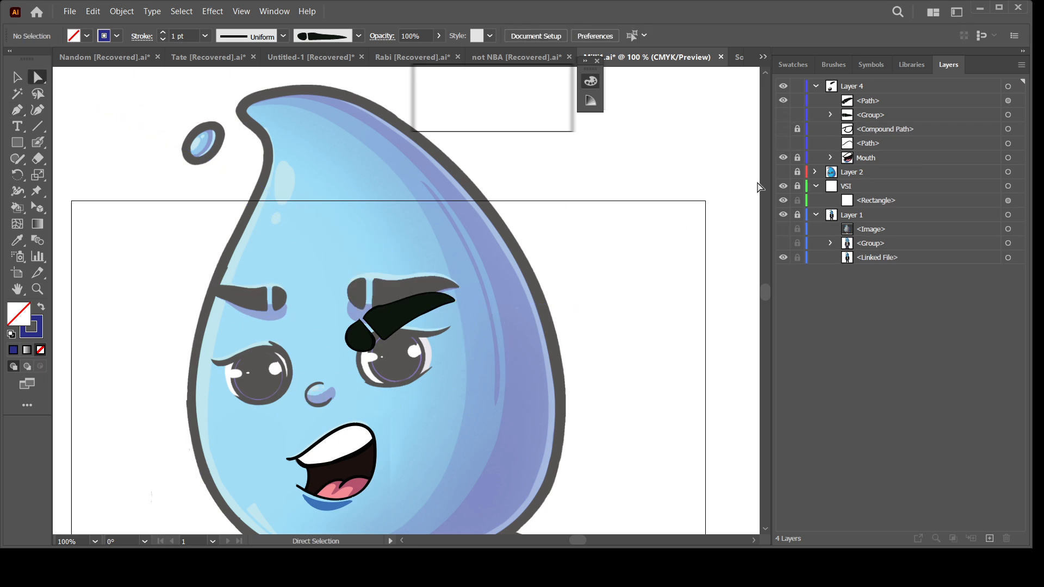
Reshape the brushed eyebrow by raising the path's inner end anchor and shifting its middle anchor slightly inward
{"action": "key", "text": "ctrl+equal"}
{"action": "key", "text": "ctrl+equal"}
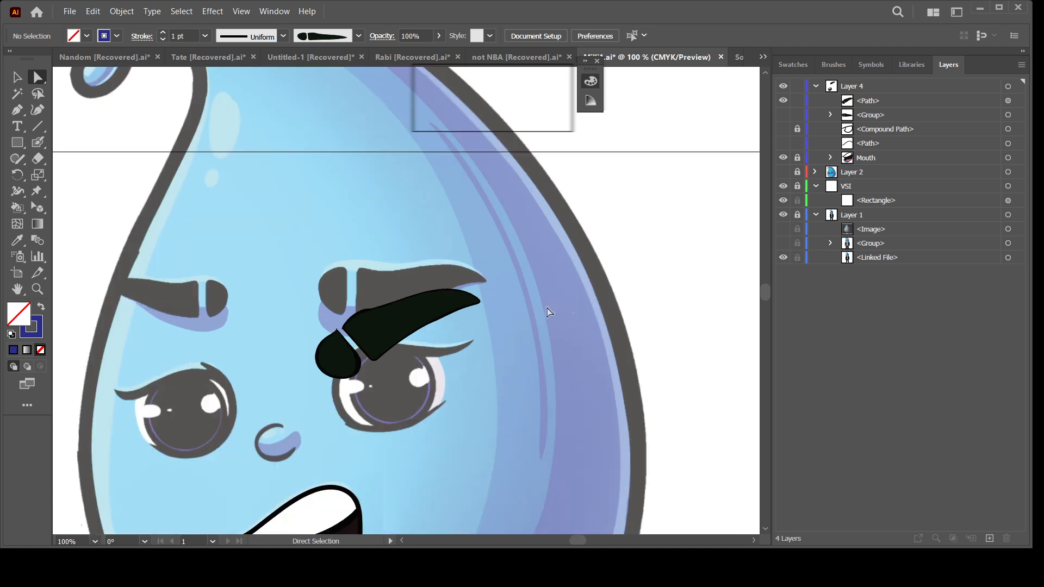
{"action": "left_click_drag", "start_coordinate": [290, 356], "coordinate": [286, 336]}
{"action": "left_click", "coordinate": [332, 359]}
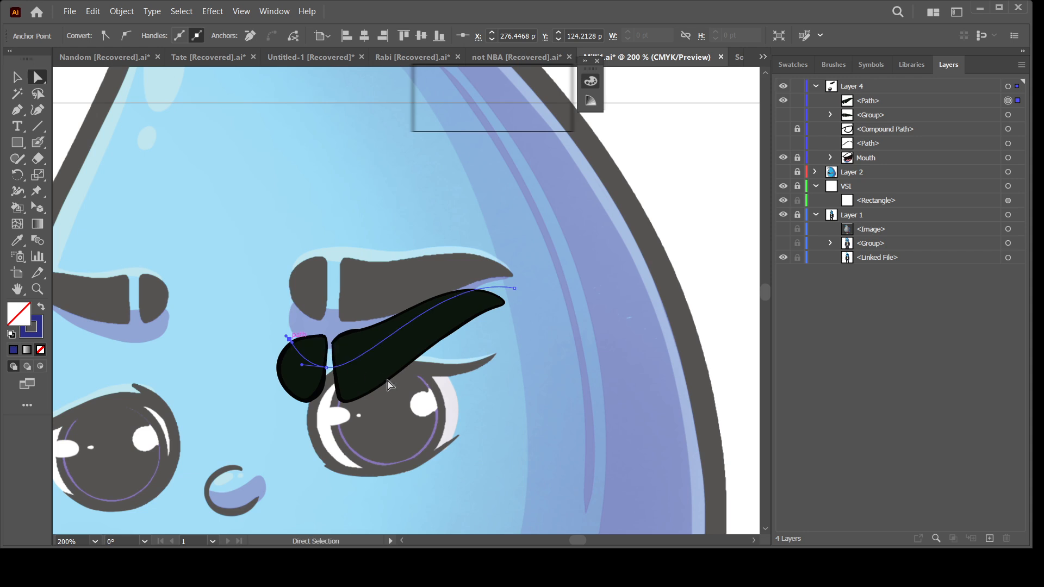
{"action": "left_click_drag", "start_coordinate": [327, 368], "coordinate": [323, 370]}
{"action": "key", "text": "ctrl+z"}
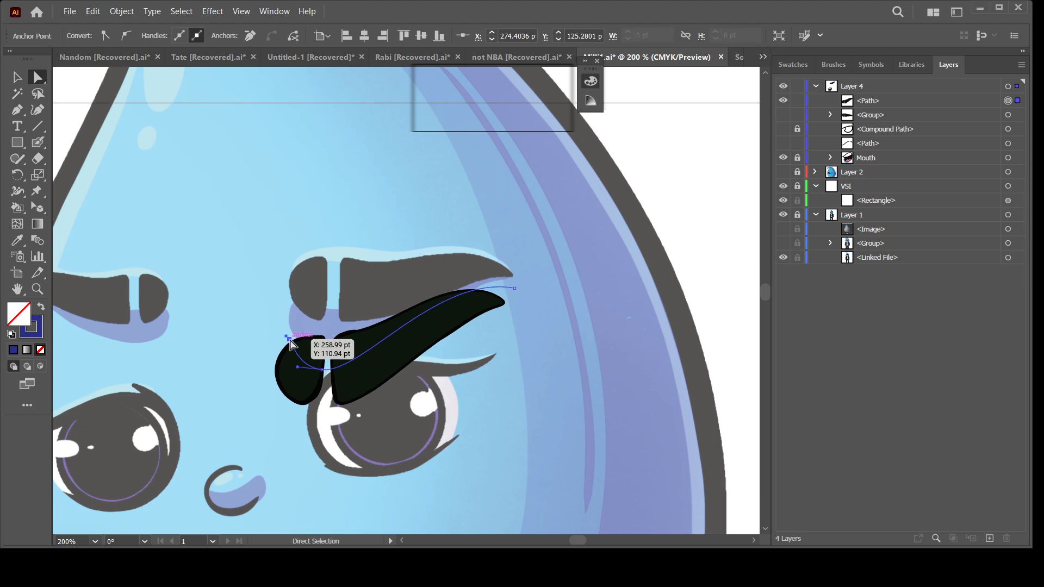
{"action": "left_click_drag", "start_coordinate": [288, 338], "coordinate": [287, 333]}
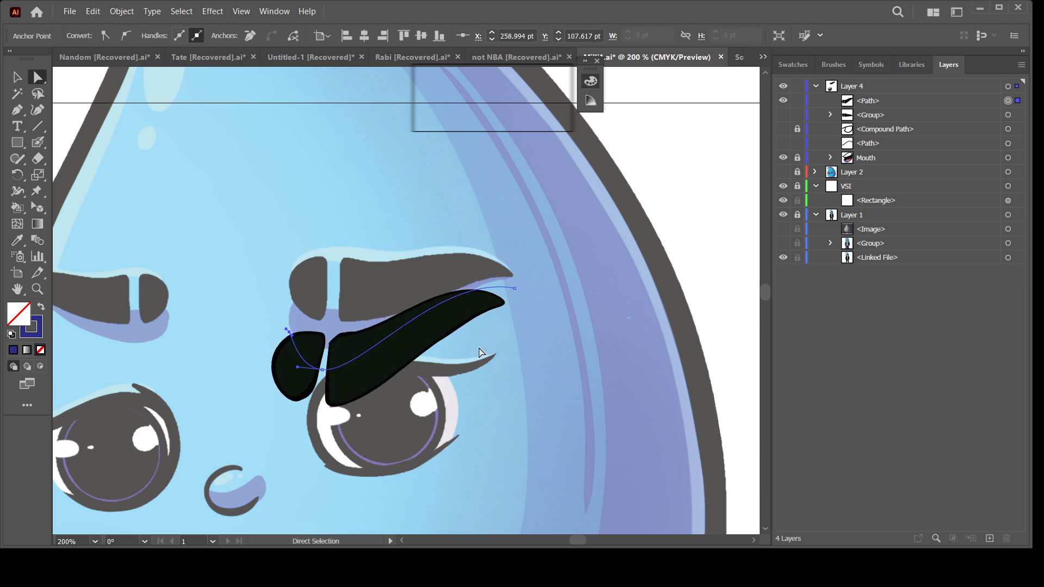
Deselect the path and examine the reshaped eyebrow against the reference face at several magnifications
{"action": "left_click", "coordinate": [628, 293]}
{"action": "key", "text": "ctrl+minus"}
{"action": "key", "text": "ctrl+minus"}
{"action": "key", "text": "ctrl+minus"}
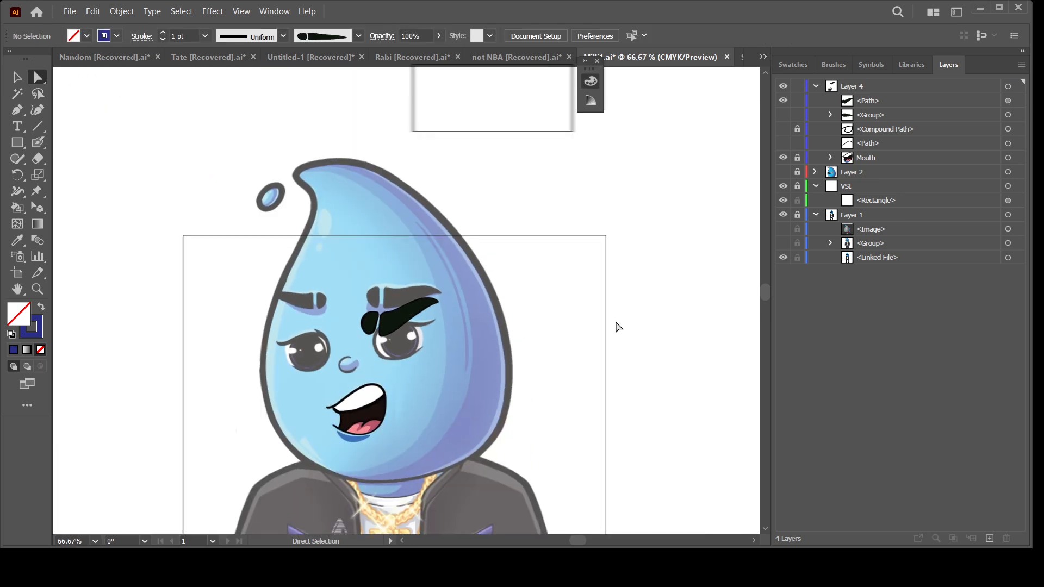
{"action": "key", "text": "ctrl+plus"}
{"action": "key", "text": "ctrl+plus"}
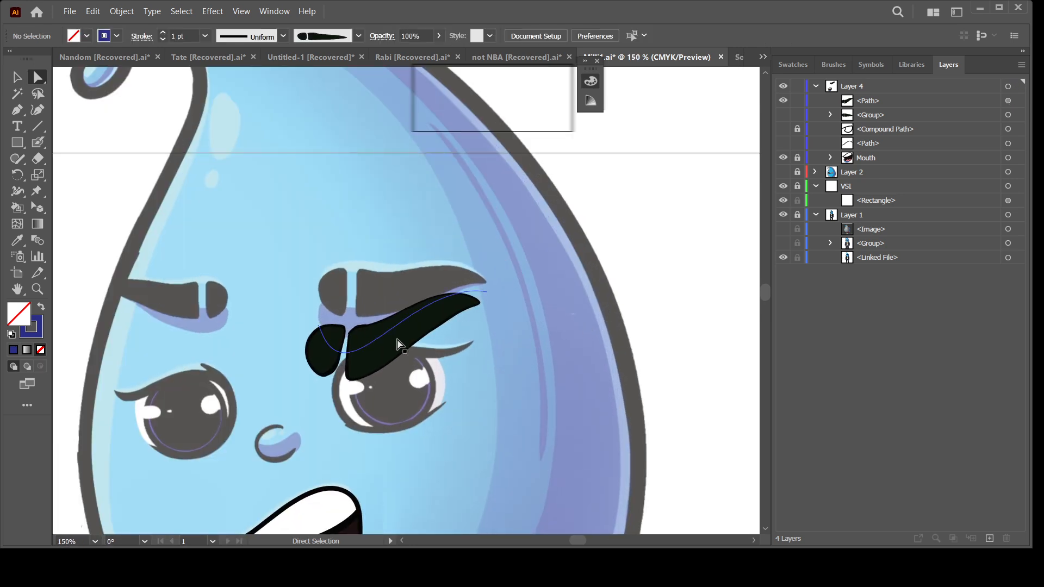
{"action": "key", "text": "ctrl+minus"}
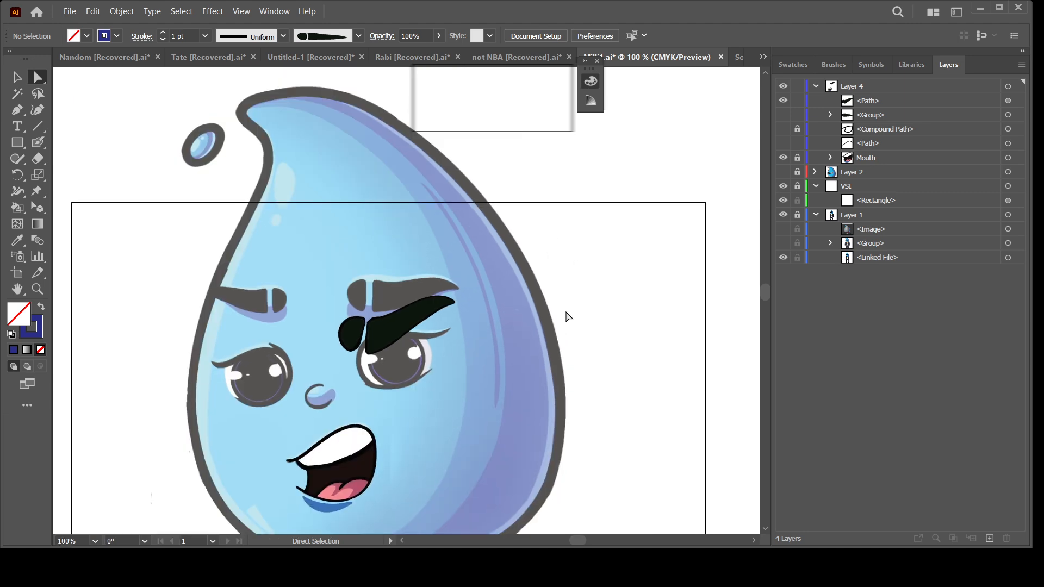
{"action": "key", "text": "ctrl+plus"}
{"action": "left_click_drag", "start_coordinate": [586, 340], "coordinate": [590, 305]}
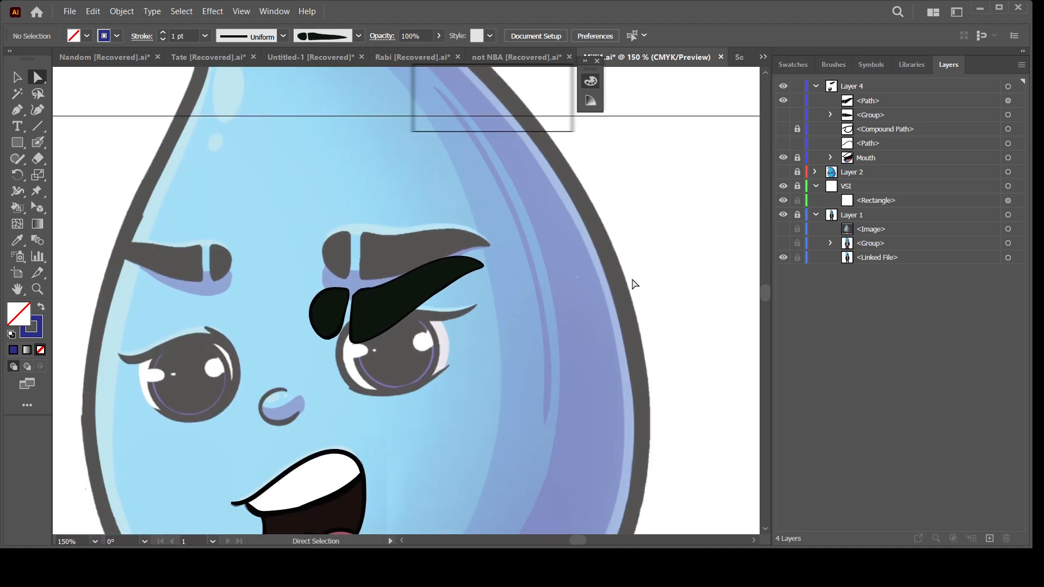
{"action": "key", "text": "ctrl+minus"}
{"action": "key", "text": "ctrl+minus"}
{"action": "key", "text": "ctrl+plus"}
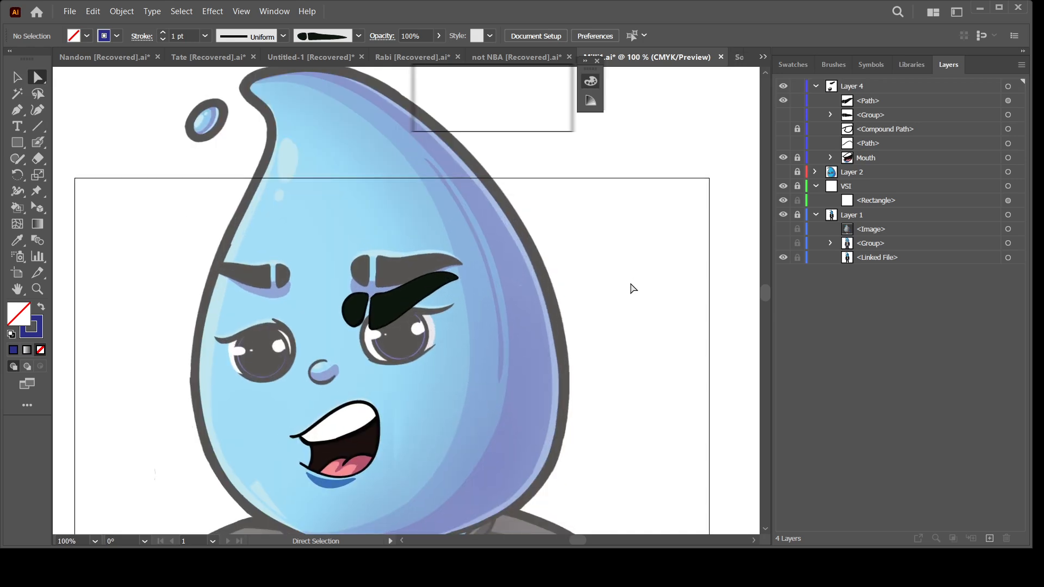
Show the coloured droplet artwork on Layer 2 and examine how the brushed eyebrow fits the face, both close up and zoomed out
{"action": "left_click", "coordinate": [783, 200]}
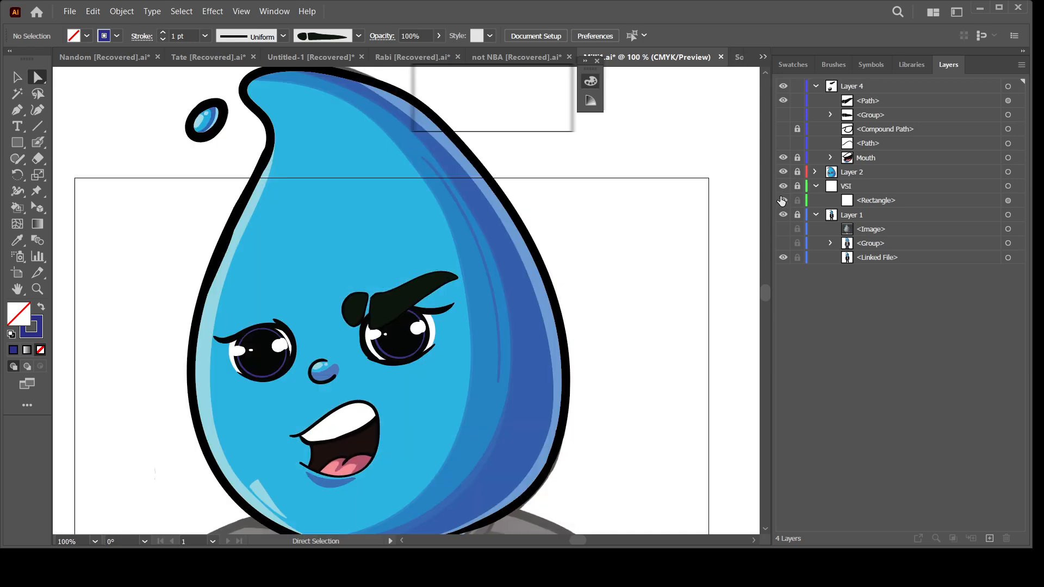
{"action": "key", "text": "ctrl+minus"}
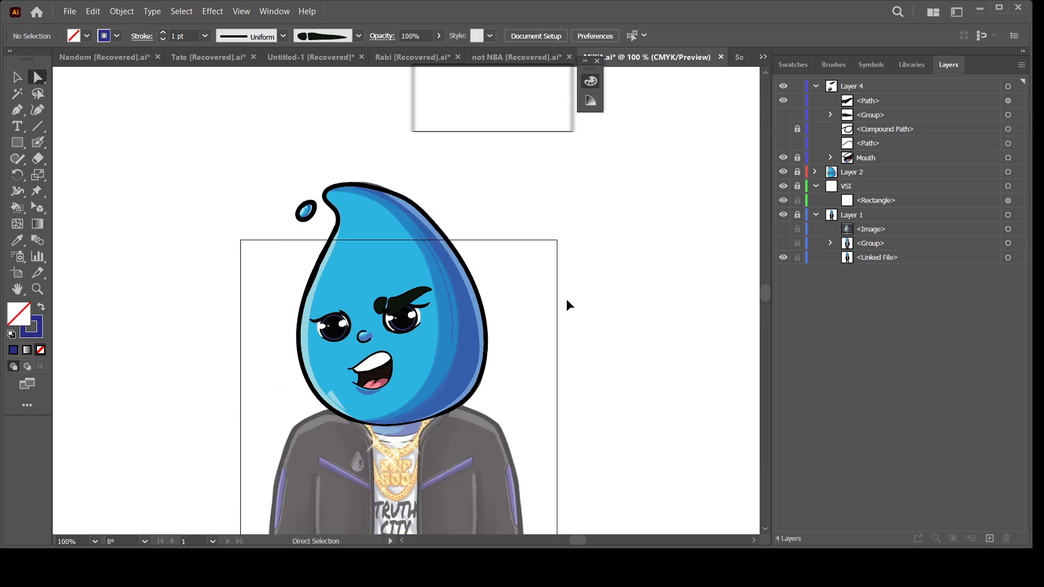
{"action": "key", "text": "ctrl+plus"}
{"action": "key", "text": "ctrl+plus"}
{"action": "key", "text": "ctrl+plus"}
{"action": "key", "text": "ctrl+plus"}
{"action": "key", "text": "ctrl+plus"}
{"action": "key", "text": "ctrl+plus"}
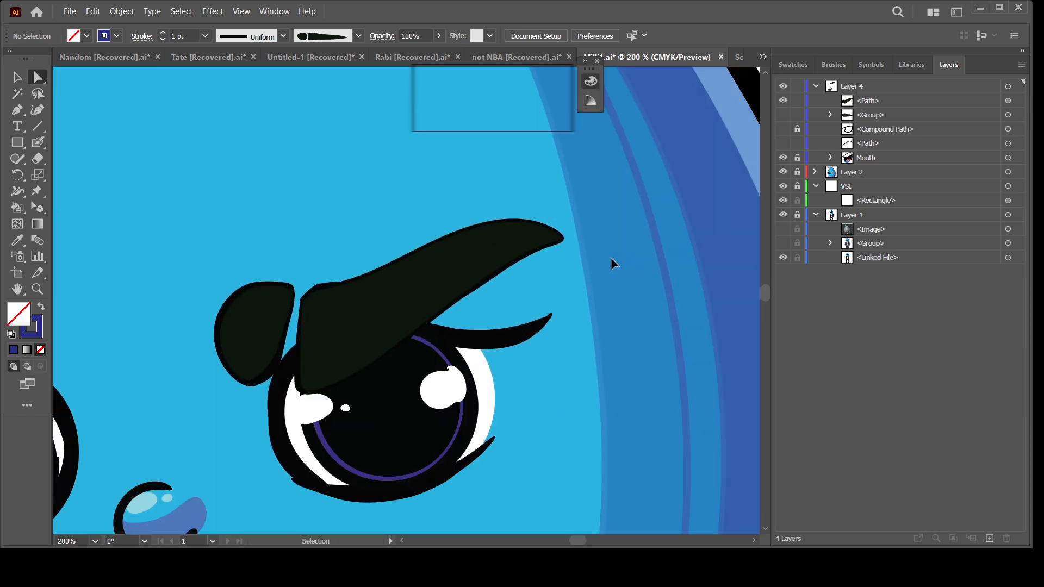
{"action": "key", "text": "ctrl+minus"}
{"action": "key", "text": "ctrl+minus"}
{"action": "key", "text": "ctrl+minus"}
{"action": "key", "text": "ctrl+minus"}
{"action": "key", "text": "ctrl+minus"}
{"action": "key", "text": "ctrl+minus"}
{"action": "key", "text": "ctrl+minus"}
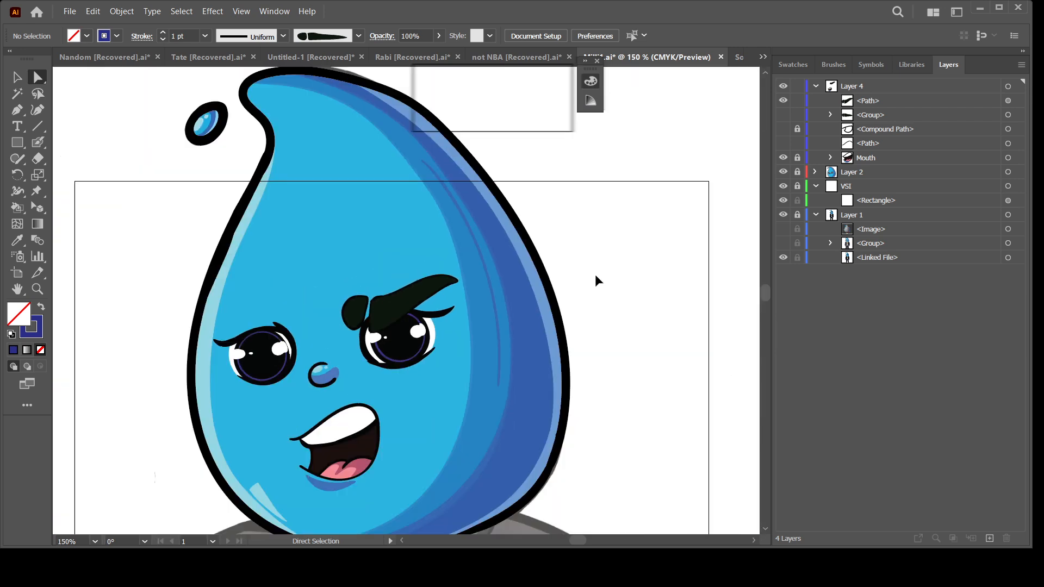
{"action": "key", "text": "ctrl+plus"}
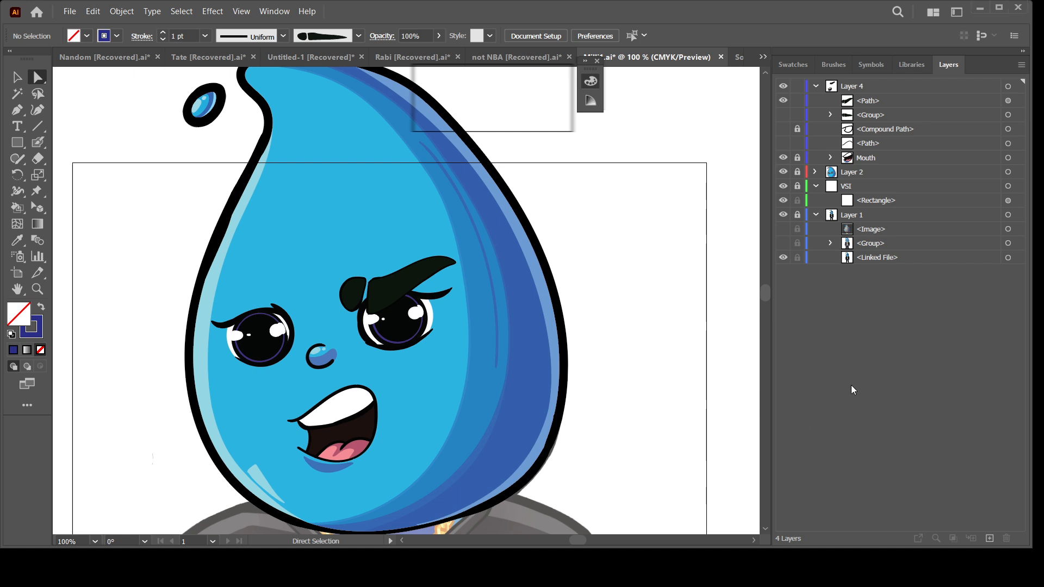
{"action": "key", "text": "ctrl+plus"}
{"action": "key", "text": "ctrl+plus"}
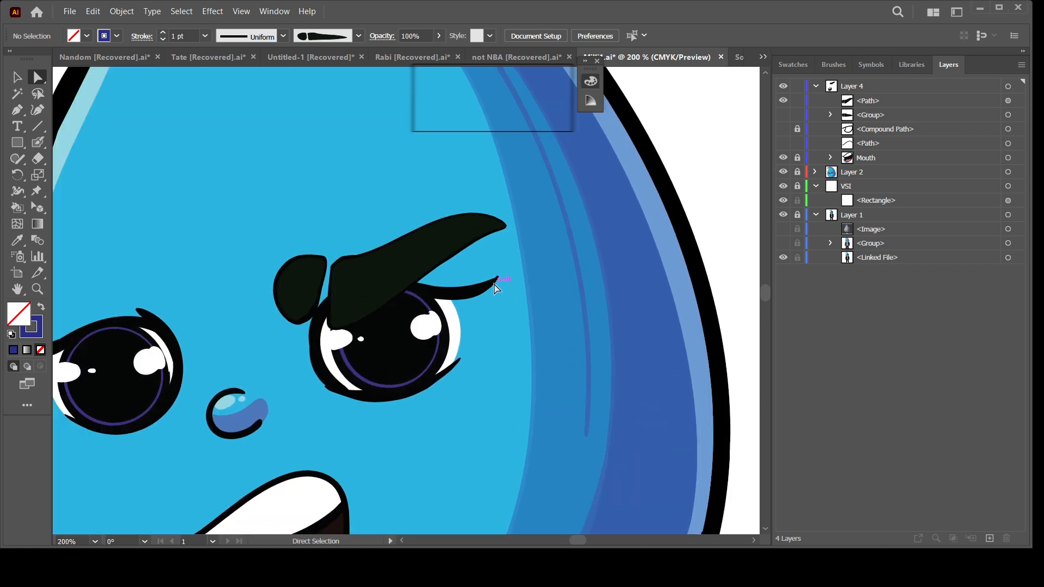
{"action": "key", "text": "ctrl+minus"}
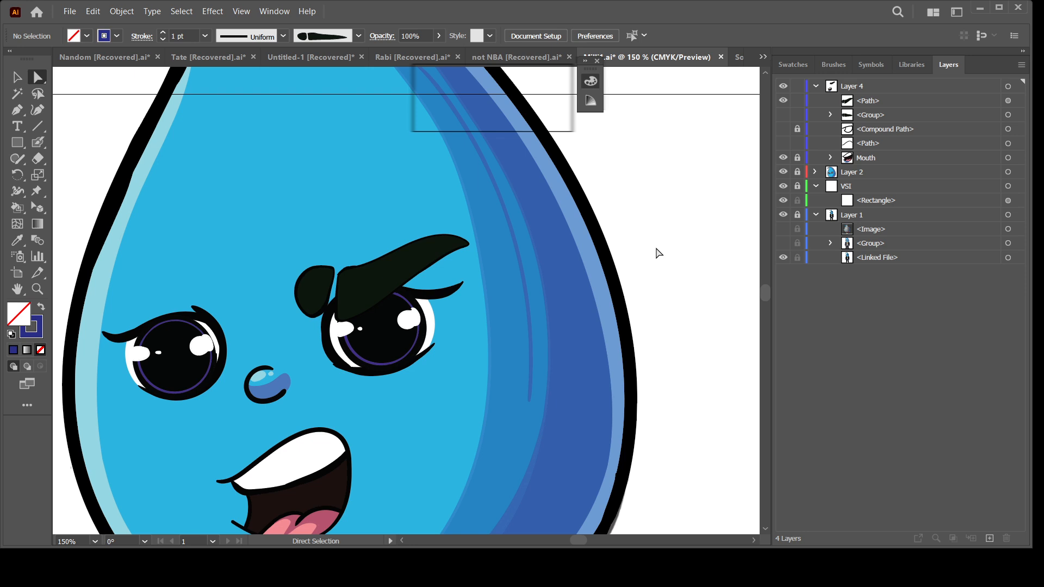
{"action": "key", "text": "ctrl+minus"}
{"action": "key", "text": "ctrl+minus"}
{"action": "key", "text": "ctrl+minus"}
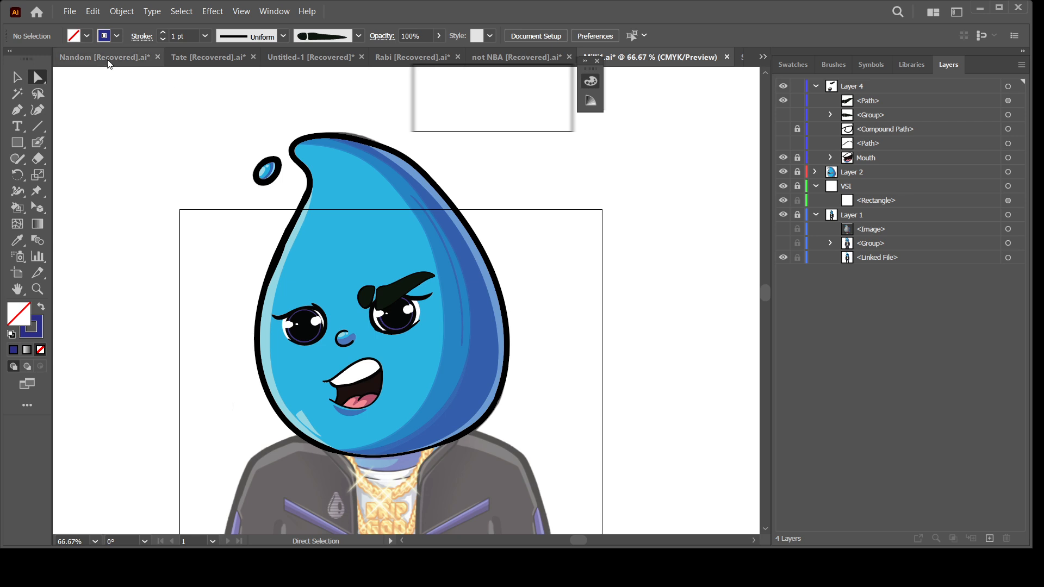
Switch to the Nandom character file, expand the head's Brow group, and select all its brow artwork for inspection
{"action": "left_click", "coordinate": [103, 57]}
{"action": "left_click", "coordinate": [669, 250]}
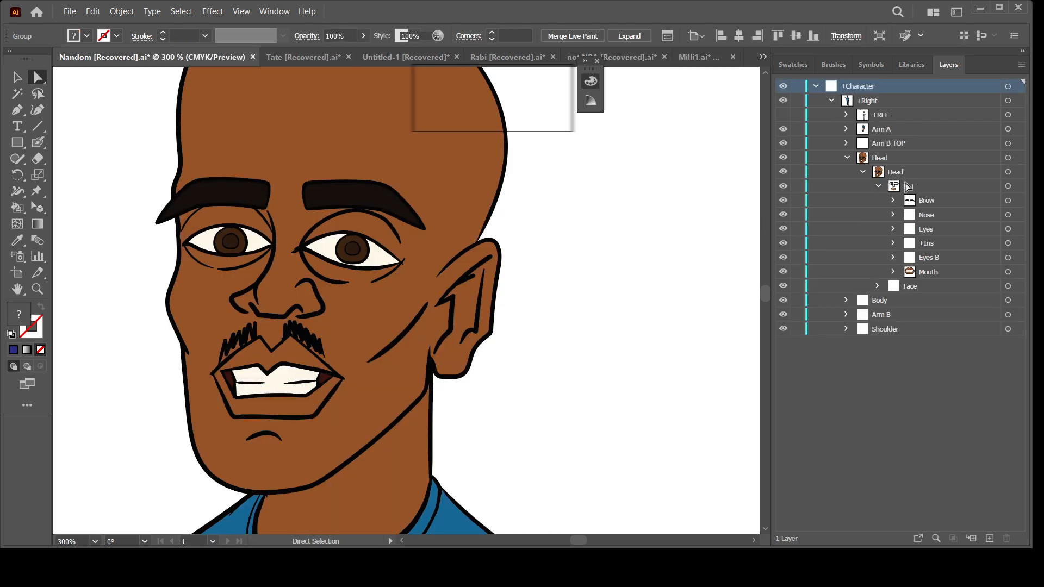
{"action": "left_click", "coordinate": [892, 200]}
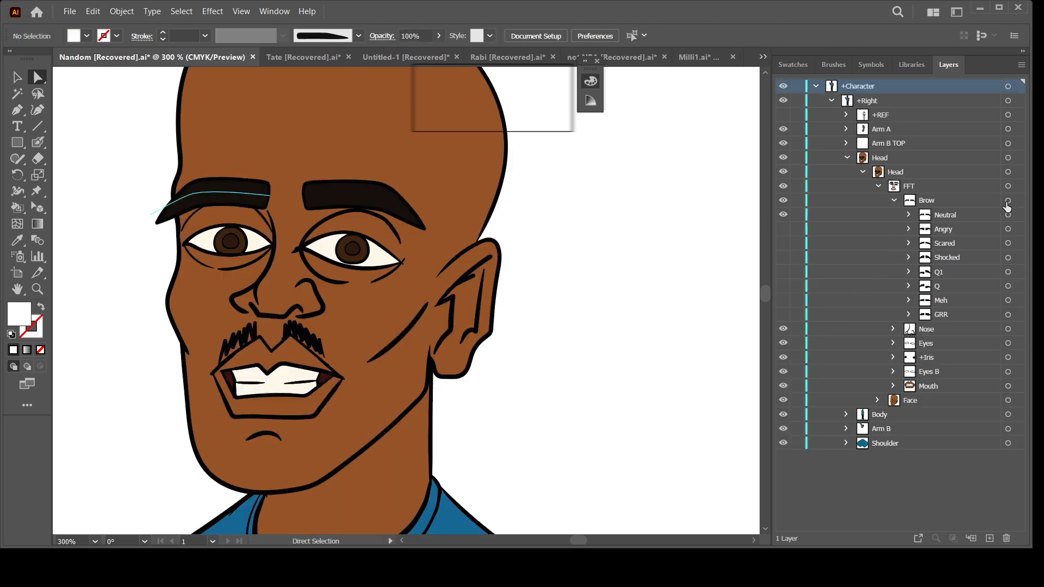
{"action": "left_click", "coordinate": [1009, 200]}
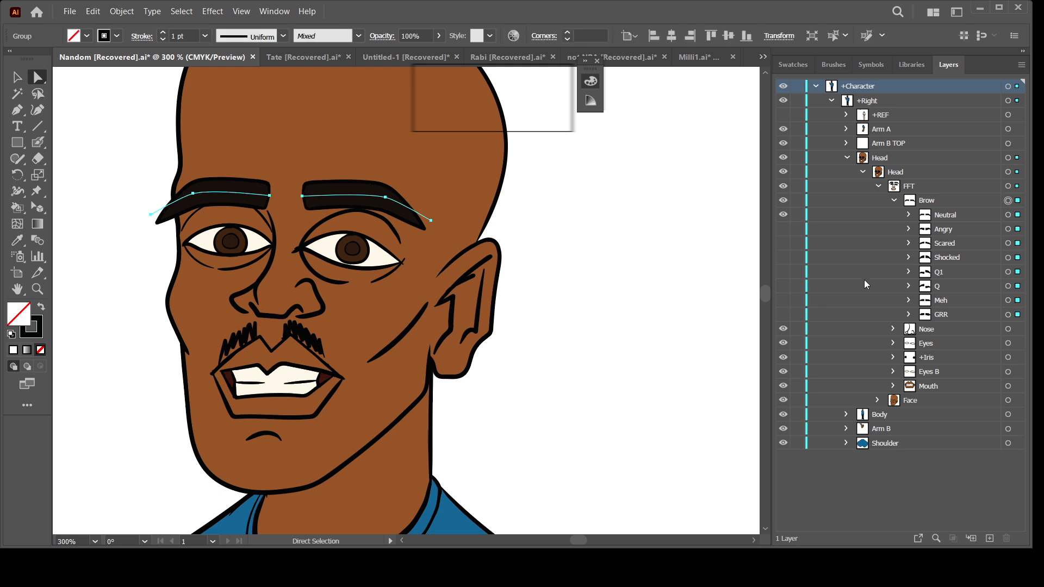
Deselect the brow artwork, show the Angry brows in place of Neutral, and expand the Angry group
{"action": "key", "text": "v"}
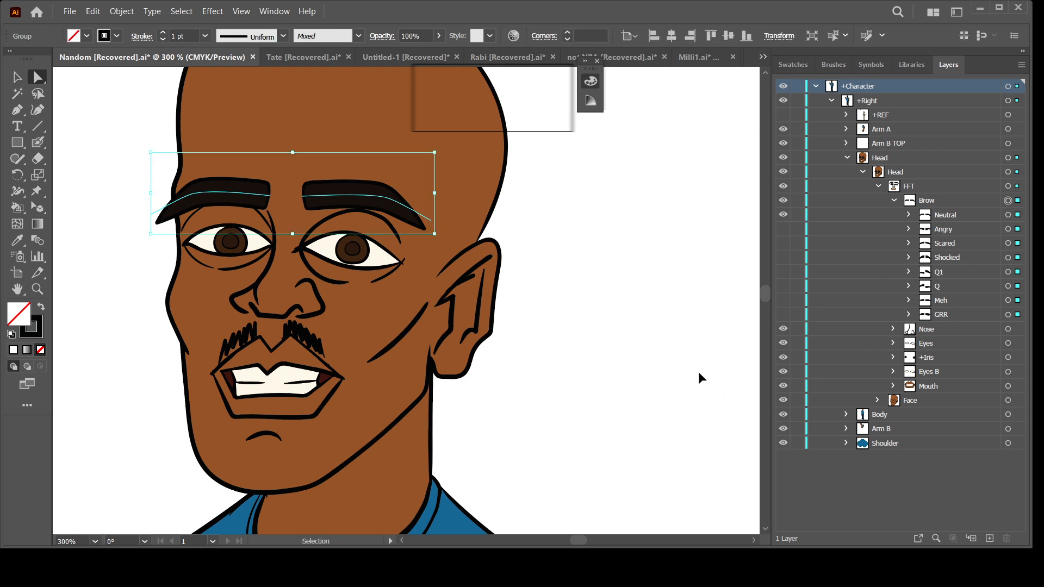
{"action": "left_click", "coordinate": [604, 319]}
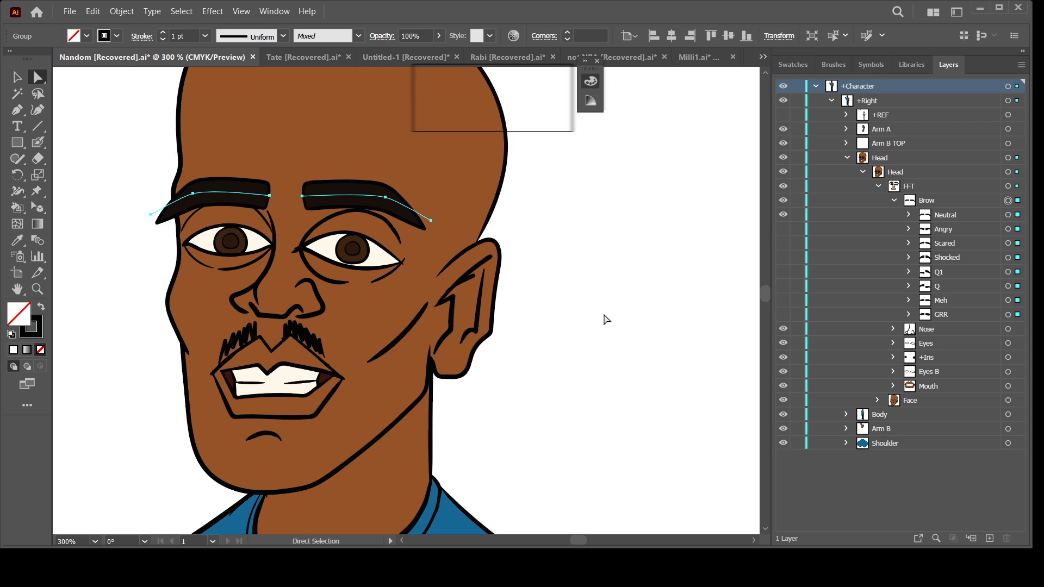
{"action": "key", "text": "ctrl+equal"}
{"action": "left_click_drag", "start_coordinate": [515, 359], "coordinate": [629, 399]}
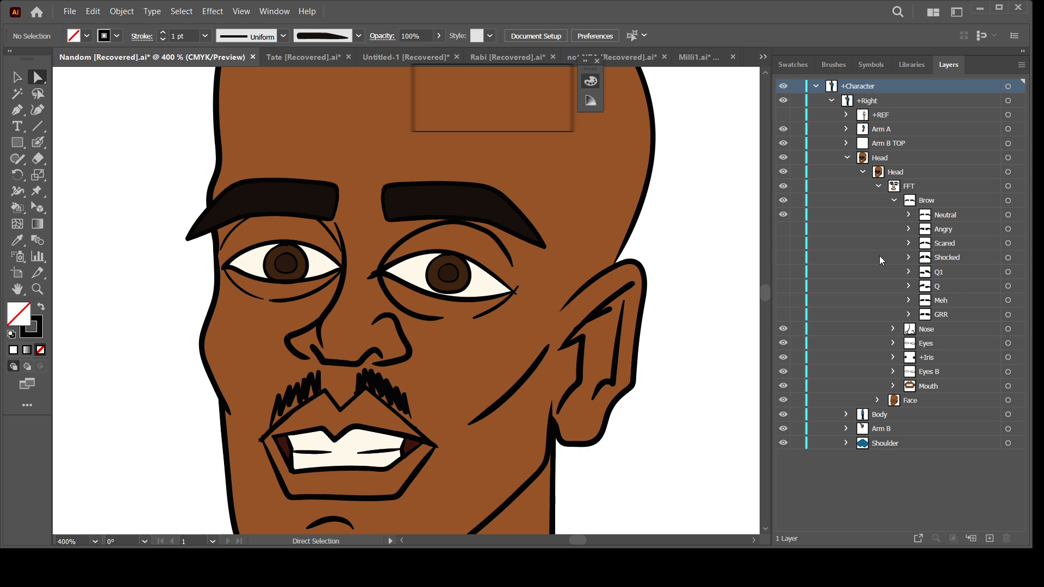
{"action": "left_click", "coordinate": [783, 229]}
{"action": "left_click", "coordinate": [783, 215]}
{"action": "left_click", "coordinate": [908, 229]}
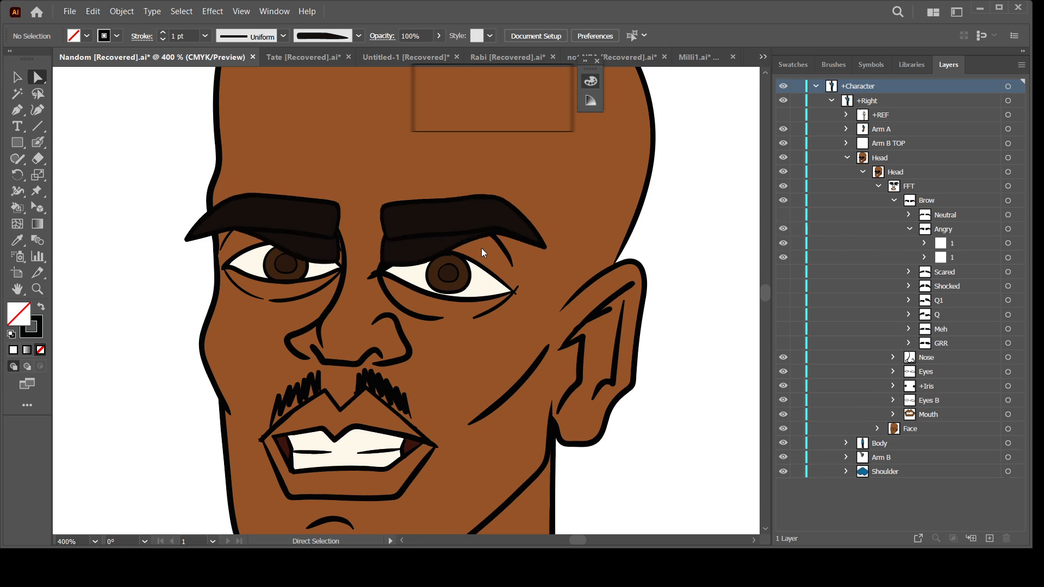
Inspect the anchors of both Angry brow paths, comparing the two positions with each other and with the Neutral brows
{"action": "left_click", "coordinate": [447, 231]}
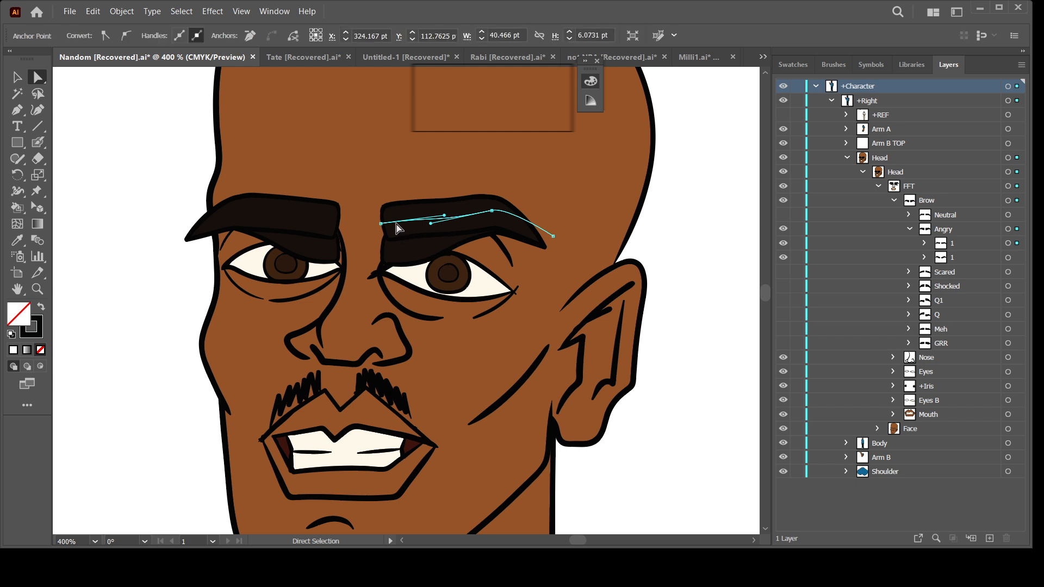
{"action": "left_click", "coordinate": [553, 236]}
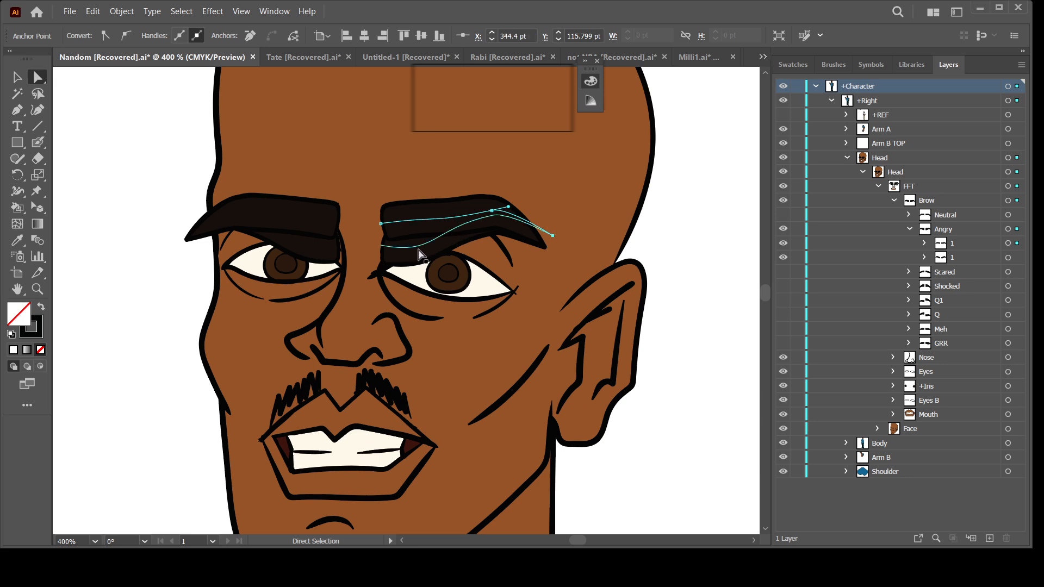
{"action": "left_click", "coordinate": [421, 254]}
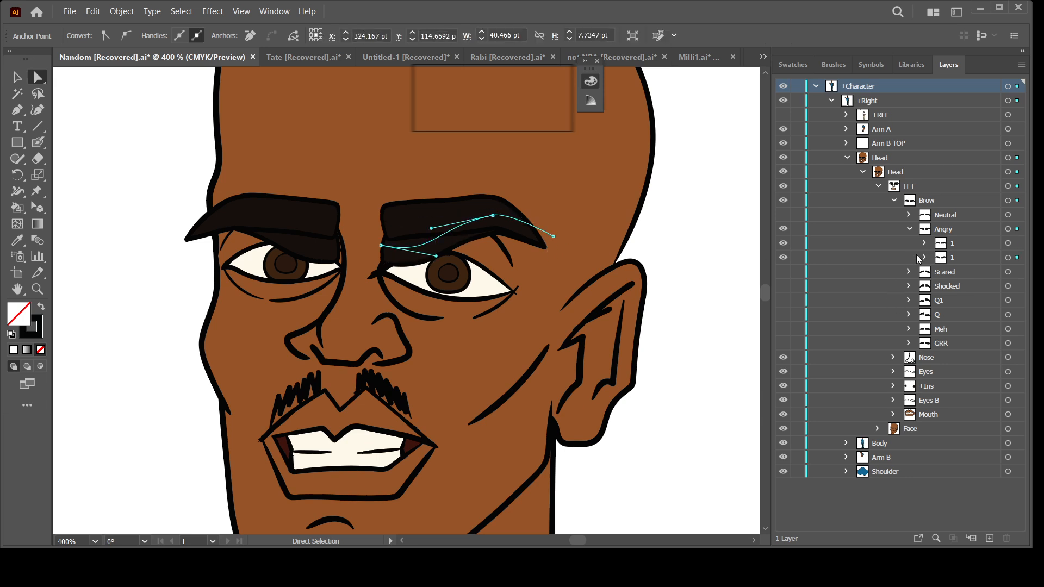
{"action": "left_click", "coordinate": [783, 244]}
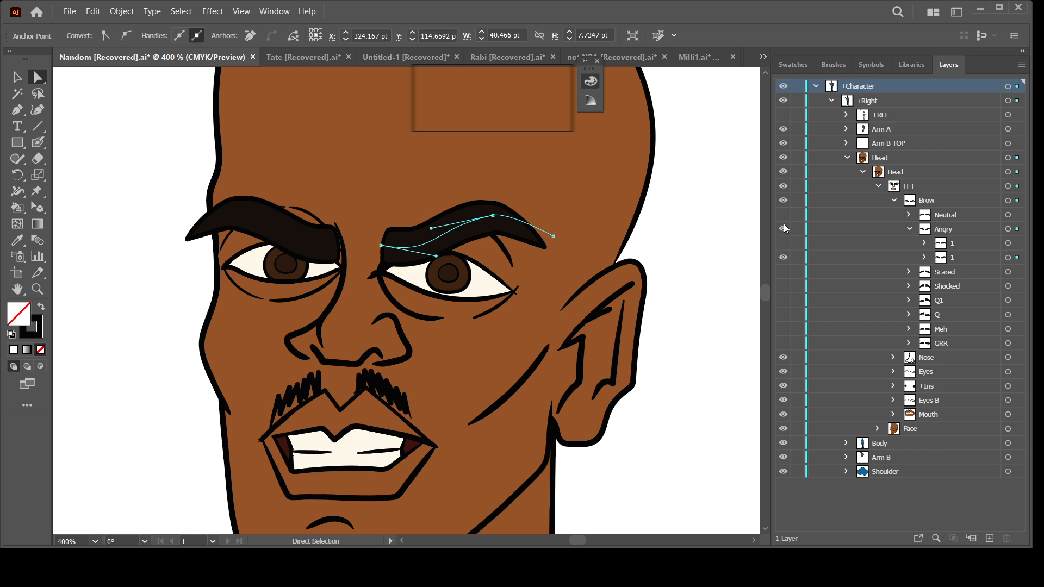
{"action": "left_click", "coordinate": [783, 243]}
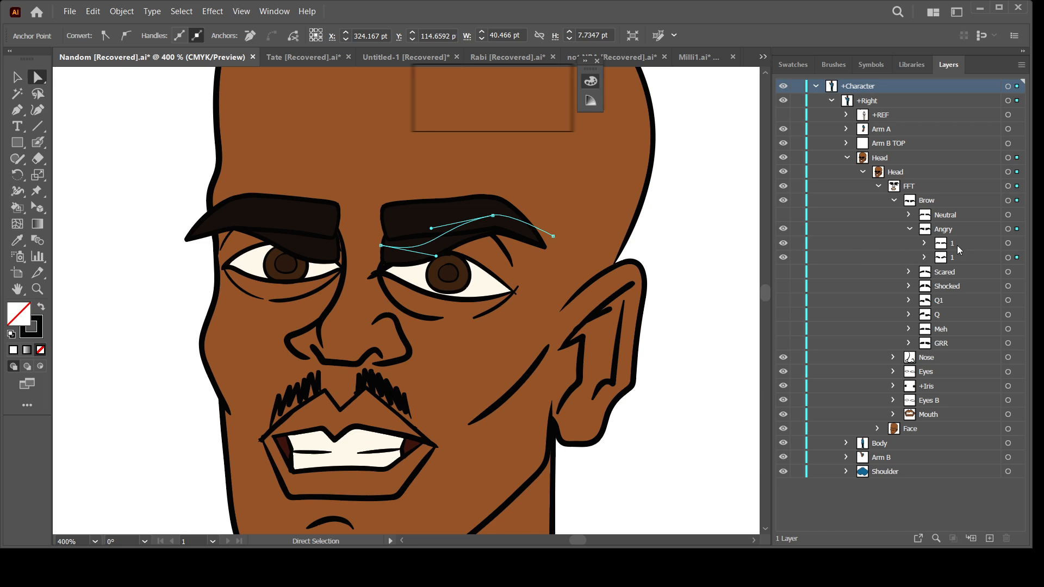
{"action": "left_click", "coordinate": [783, 215]}
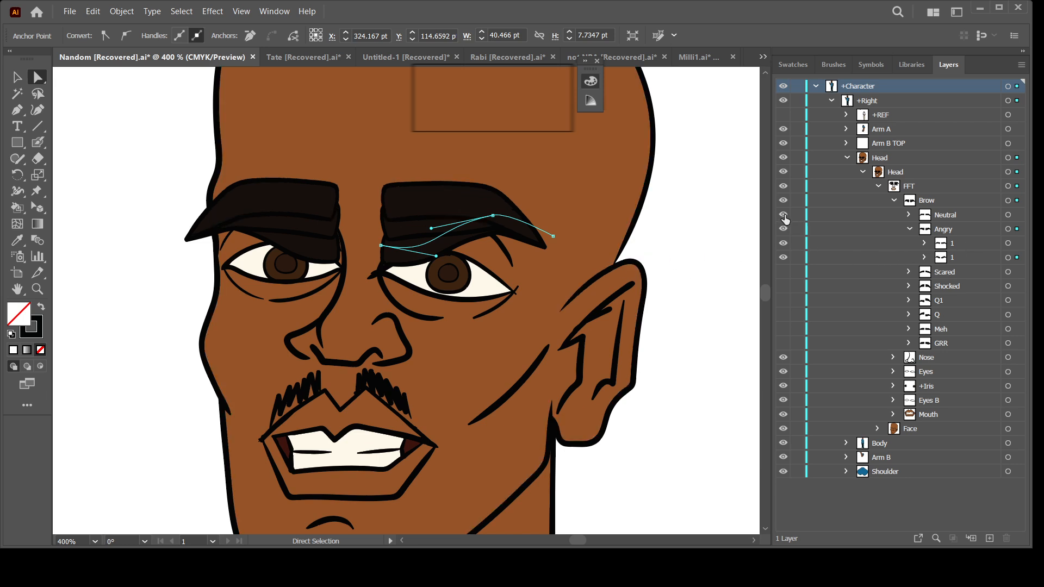
{"action": "left_click", "coordinate": [785, 216]}
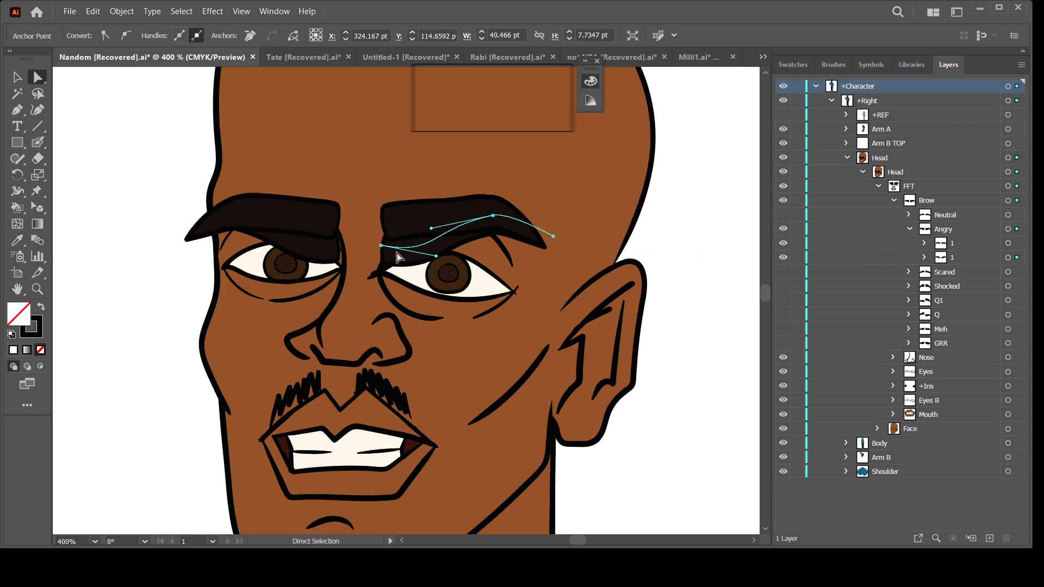
Switch from the Angry to the Scared brows and compare the group's two brow positions
{"action": "left_click", "coordinate": [910, 229]}
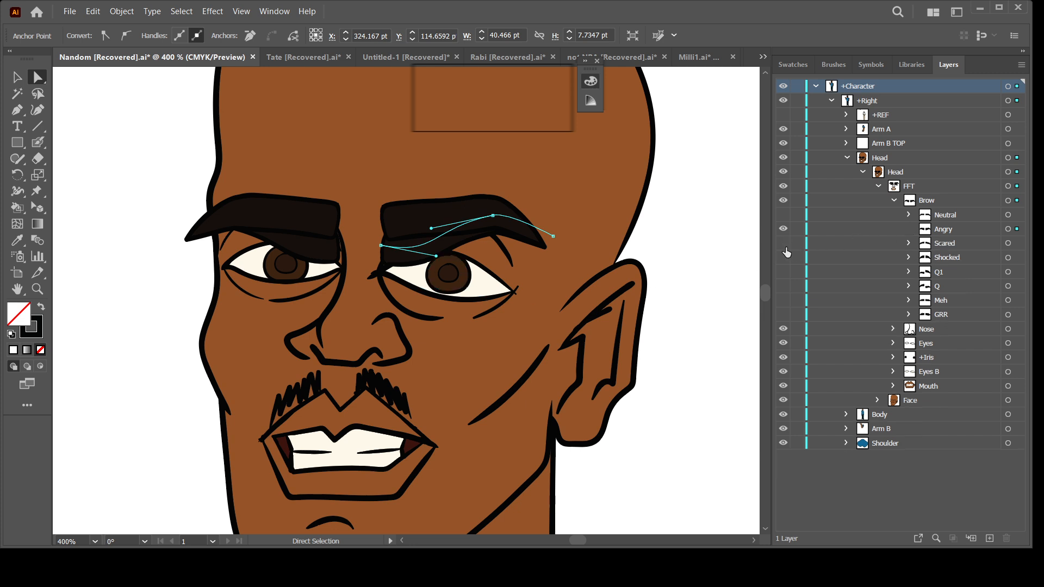
{"action": "left_click", "coordinate": [784, 248]}
{"action": "left_click", "coordinate": [783, 229]}
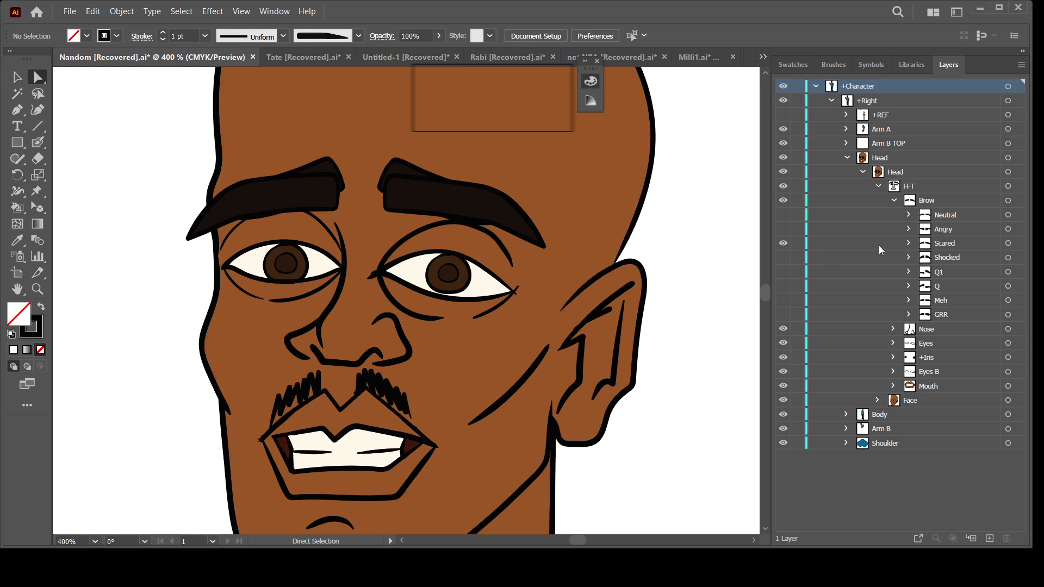
{"action": "left_click", "coordinate": [903, 244]}
{"action": "left_click", "coordinate": [908, 243]}
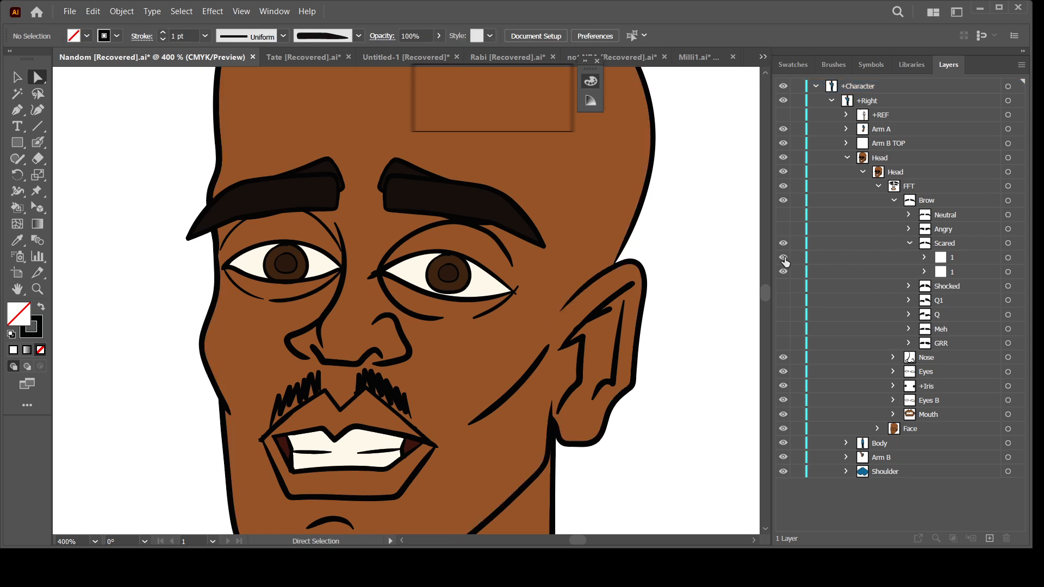
{"action": "left_click", "coordinate": [783, 258]}
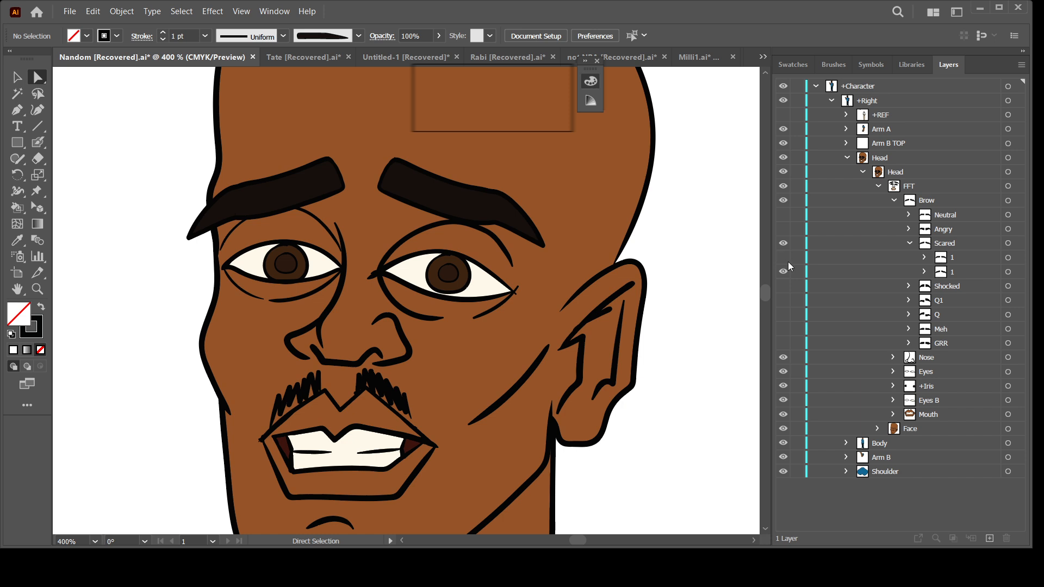
{"action": "left_click", "coordinate": [783, 257]}
Switch from the Scared to the Shocked brows and compare the group's two brow positions
{"action": "left_click", "coordinate": [910, 243]}
{"action": "left_click", "coordinate": [783, 243]}
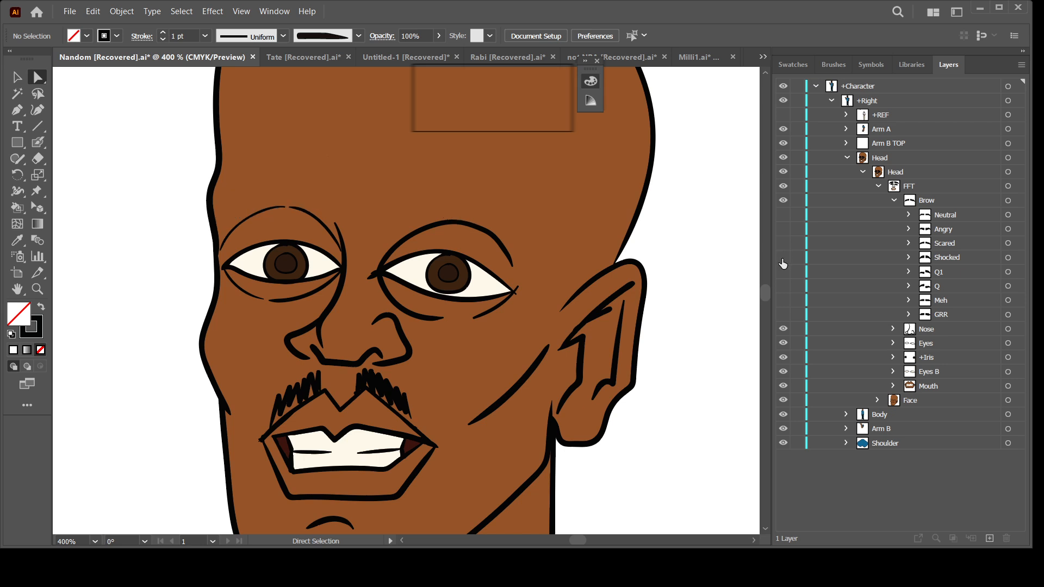
{"action": "left_click", "coordinate": [783, 257]}
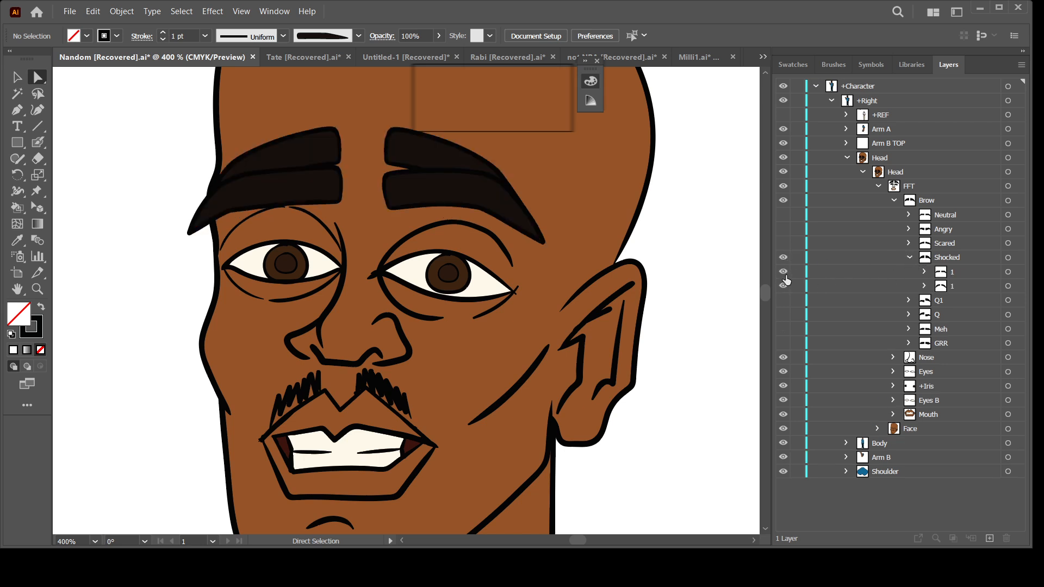
{"action": "left_click", "coordinate": [783, 273]}
{"action": "left_click", "coordinate": [784, 273]}
{"action": "left_click", "coordinate": [910, 257]}
Switch from the Shocked to the Q1 brows and examine its two brow positions on the face at different magnifications
{"action": "left_click", "coordinate": [783, 272]}
{"action": "left_click", "coordinate": [783, 257]}
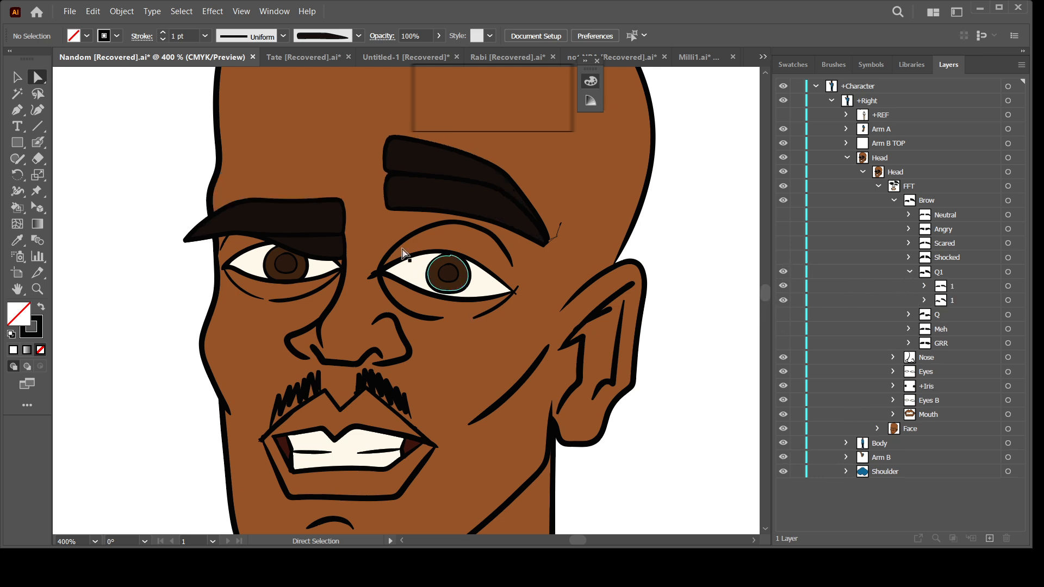
{"action": "left_click", "coordinate": [783, 286]}
{"action": "key", "text": "ctrl+minus"}
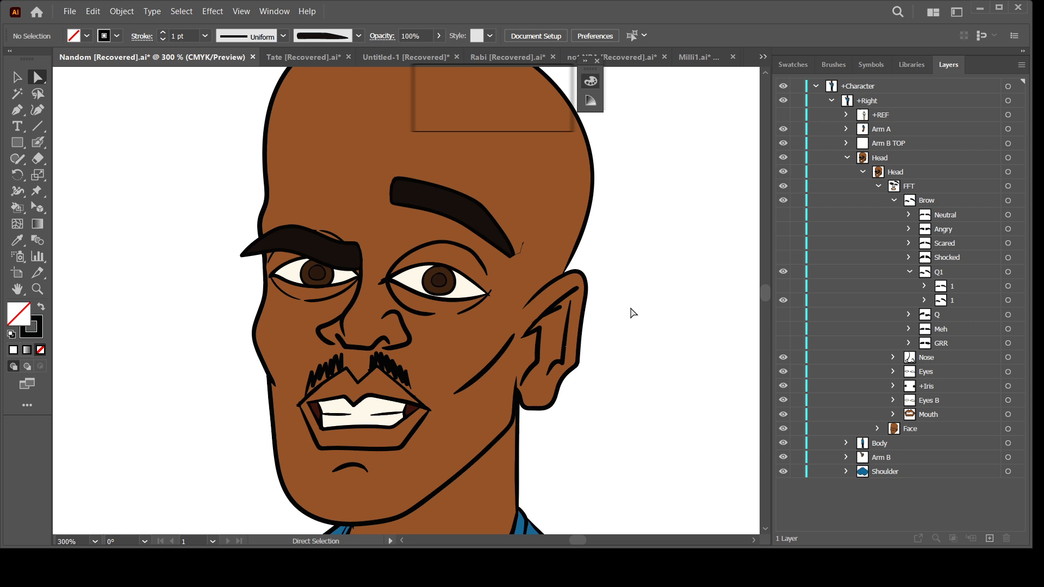
{"action": "key", "text": "ctrl+plus"}
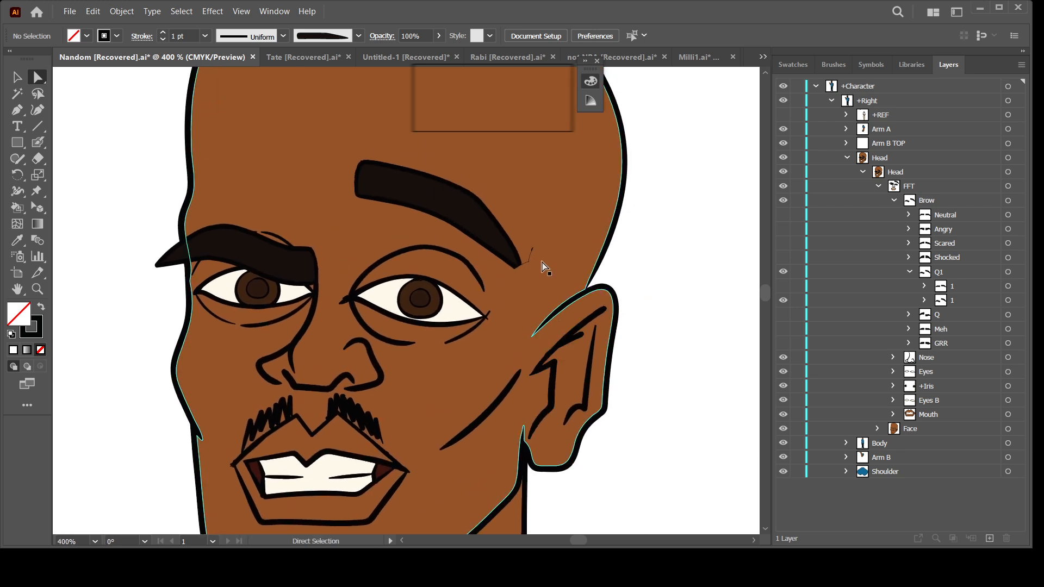
{"action": "left_click", "coordinate": [783, 286]}
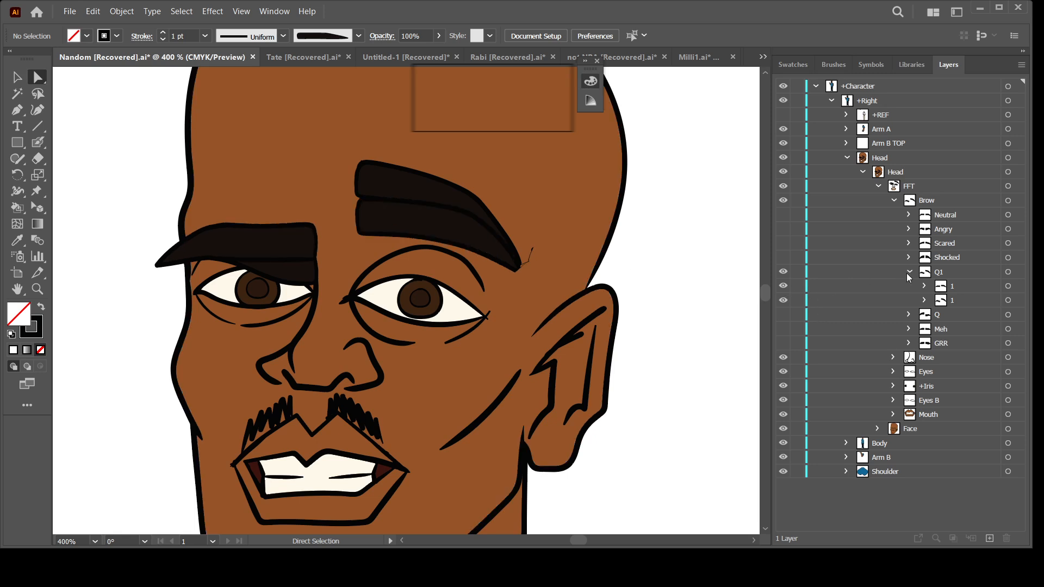
{"action": "left_click", "coordinate": [910, 274]}
Preview the Q, Meh and GRR brows one after another, and restore the Neutral brows
{"action": "left_click", "coordinate": [783, 286]}
{"action": "left_click", "coordinate": [783, 271]}
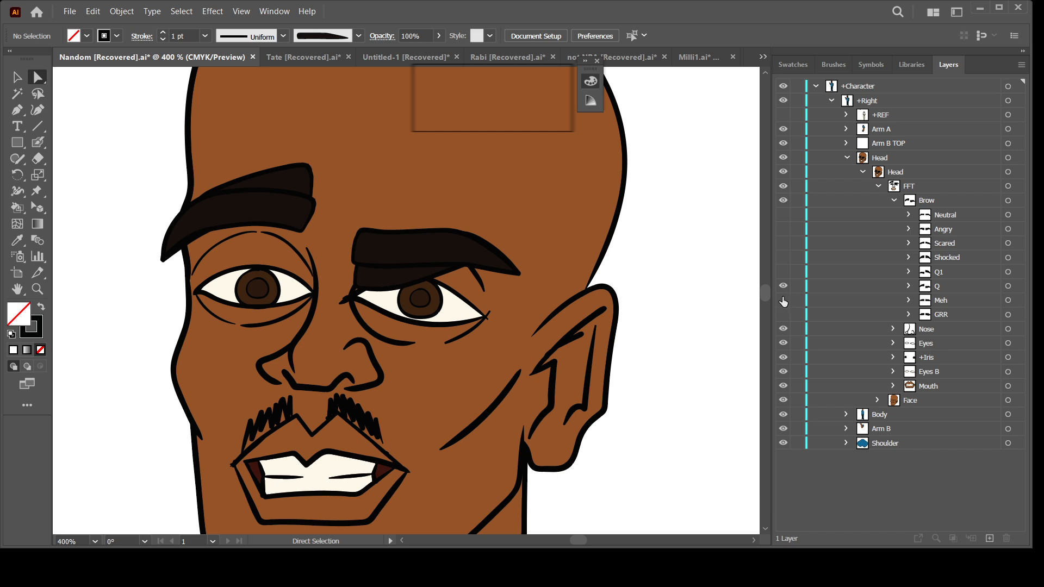
{"action": "left_click", "coordinate": [783, 300]}
{"action": "left_click", "coordinate": [783, 285]}
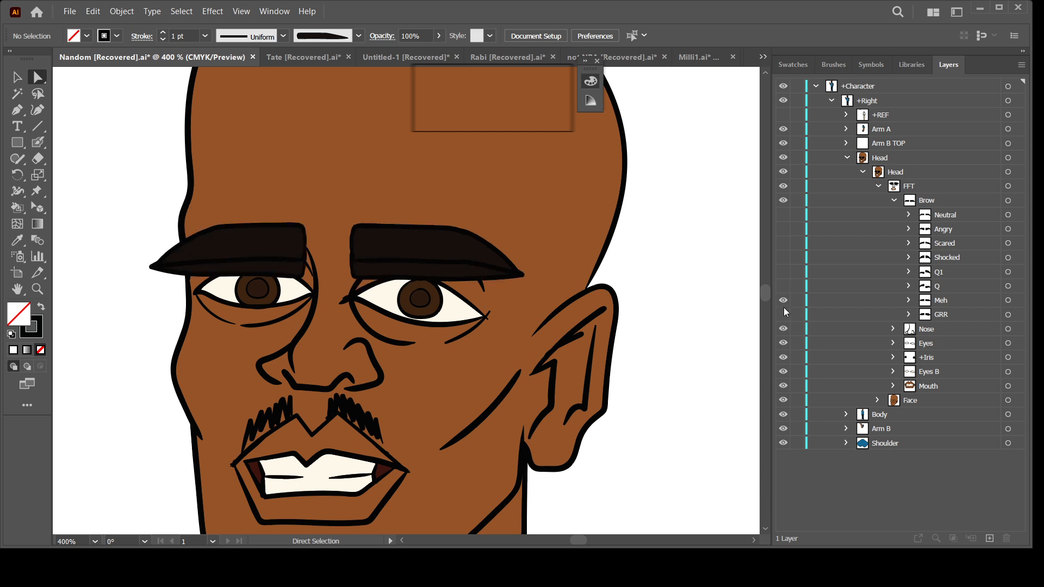
{"action": "left_click", "coordinate": [784, 315]}
{"action": "left_click", "coordinate": [784, 300]}
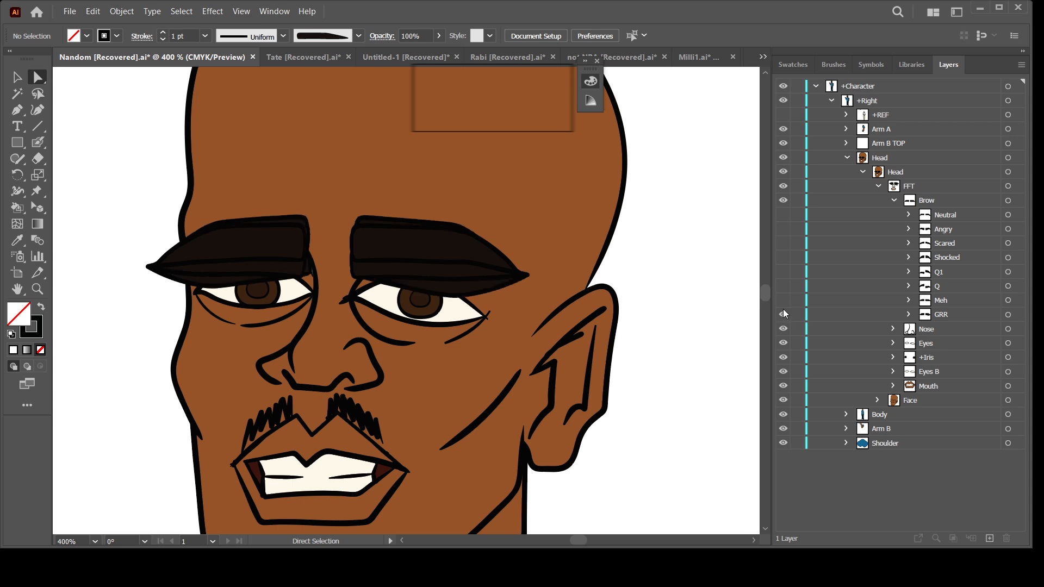
{"action": "left_click", "coordinate": [783, 315]}
{"action": "left_click", "coordinate": [783, 214]}
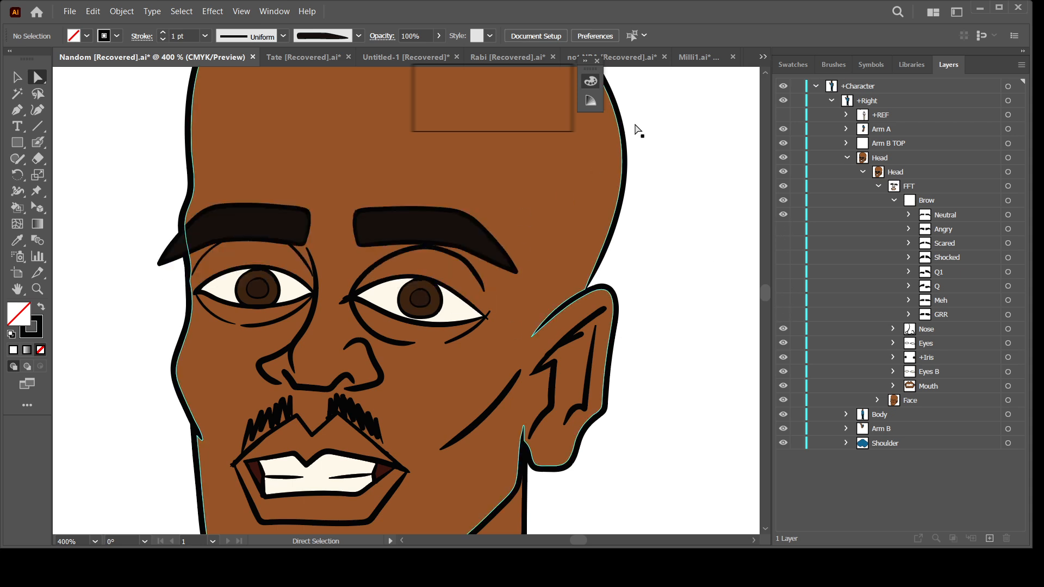
Switch to the droplet character file and hide Layer 2 to reveal the reference brows behind the brushed eyebrow
{"action": "left_click", "coordinate": [699, 57]}
{"action": "scroll", "coordinate": [625, 364], "scroll_direction": "up", "scroll_amount": 5}
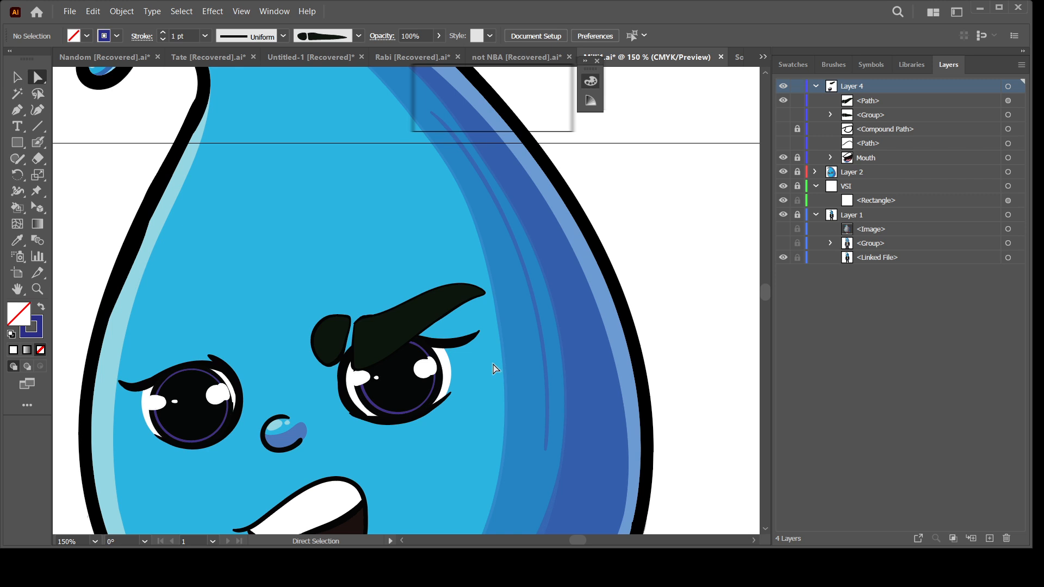
{"action": "left_click_drag", "start_coordinate": [556, 356], "coordinate": [575, 328]}
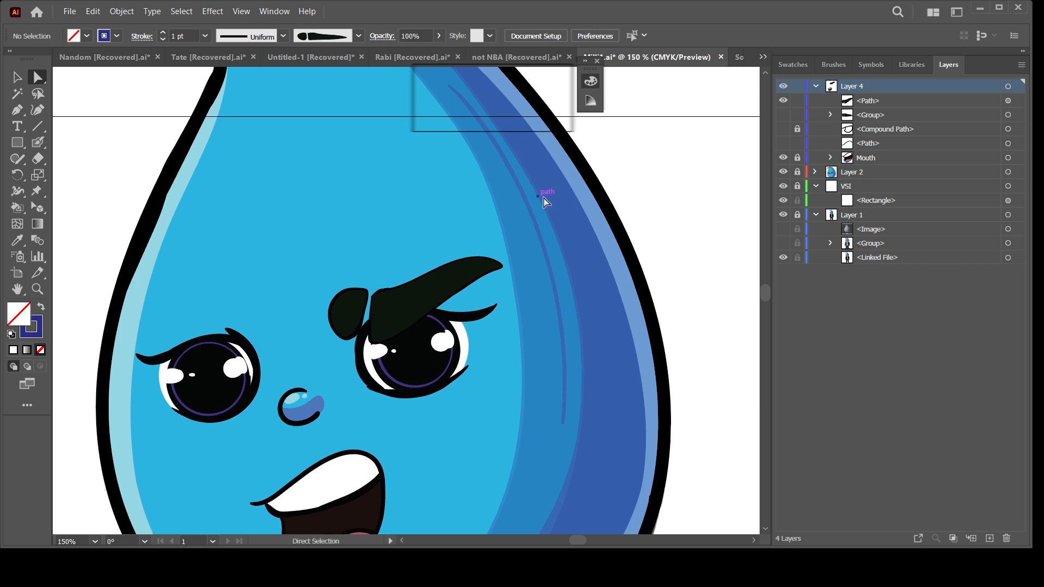
{"action": "left_click", "coordinate": [783, 173]}
{"action": "key", "text": "ctrl+equal"}
{"action": "left_click_drag", "start_coordinate": [414, 348], "coordinate": [531, 330]}
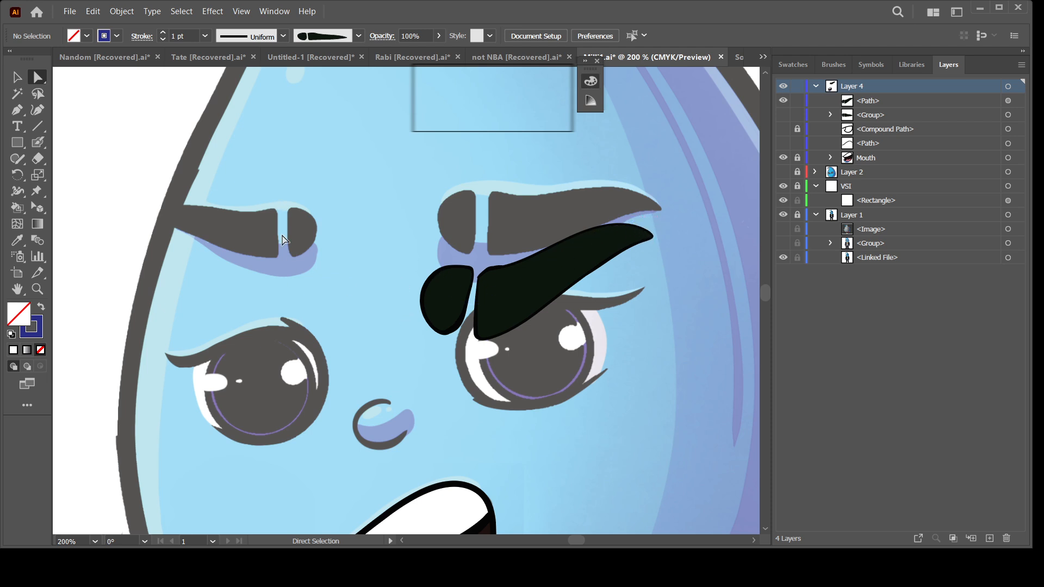
Duplicate the brushed eyebrow path within Layer 4 and mirror the copy horizontally
{"action": "key", "text": "v"}
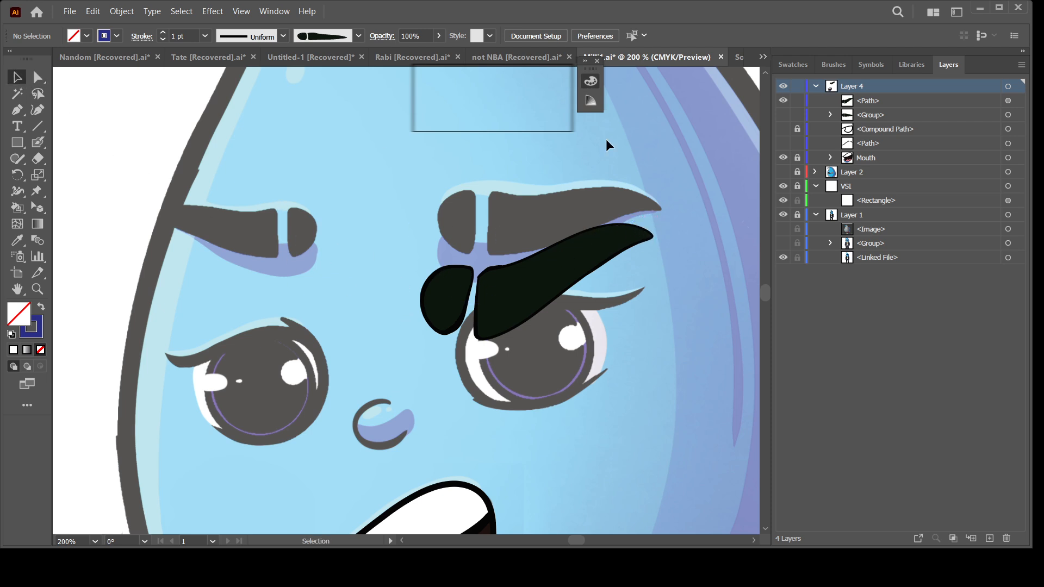
{"action": "left_click", "coordinate": [877, 100]}
{"action": "left_click_drag", "start_coordinate": [878, 100], "coordinate": [880, 93]}
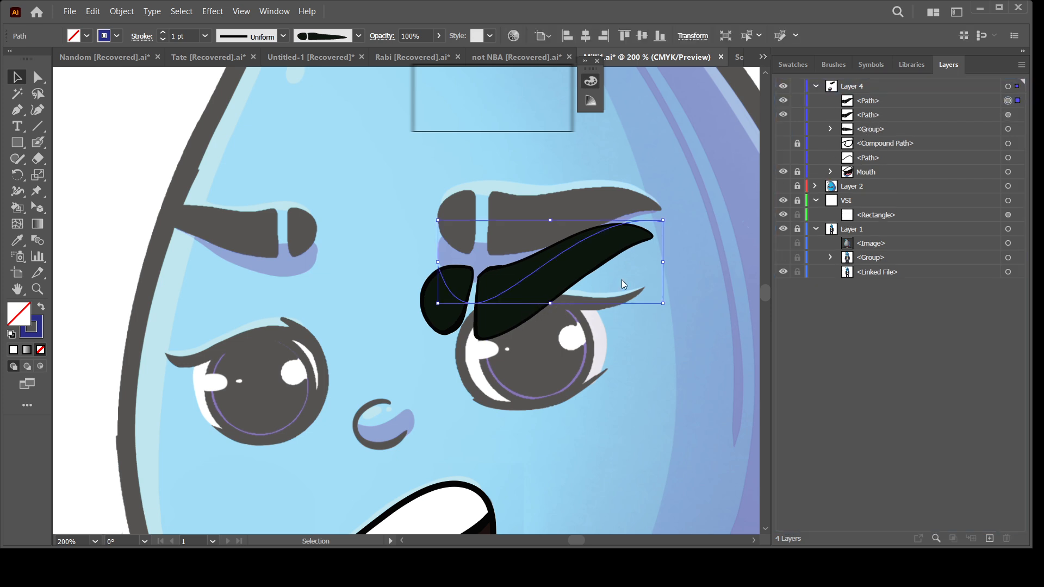
{"action": "left_click", "coordinate": [730, 419]}
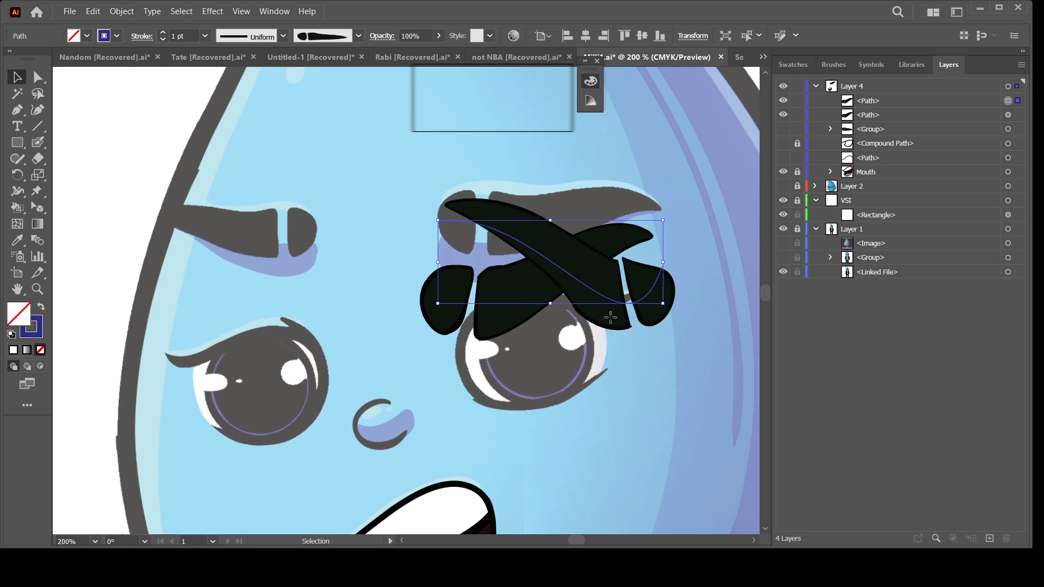
Move the mirrored eyebrow above the droplet's other eye, scale it down to about 71 percent, and deselect it to check the fit
{"action": "left_click_drag", "start_coordinate": [648, 299], "coordinate": [316, 292]}
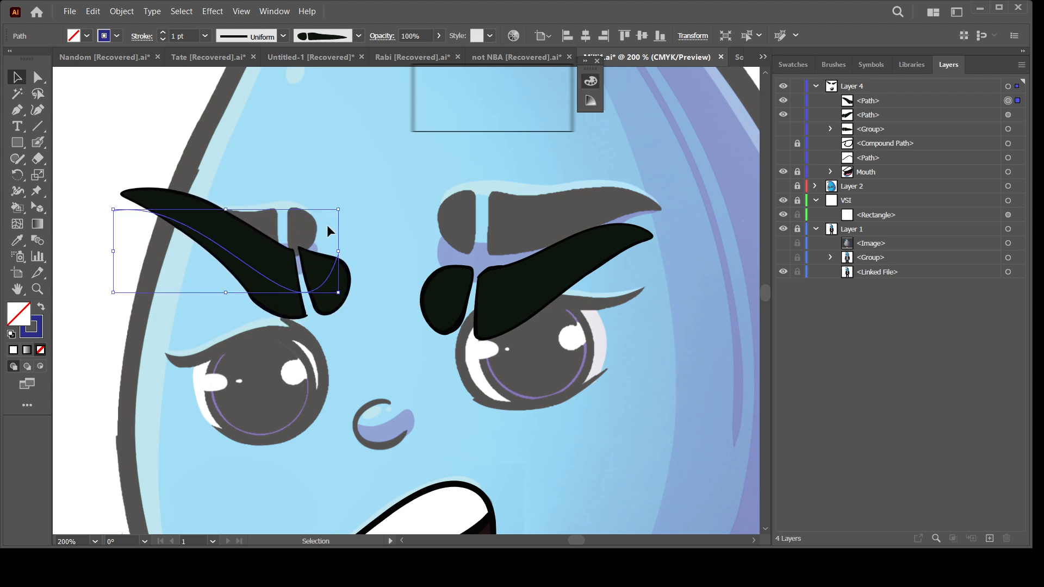
{"action": "mouse_move", "coordinate": [338, 251]}
{"action": "left_mouse_down"}
{"action": "mouse_move", "coordinate": [304, 249]}
{"action": "mouse_move", "coordinate": [299, 314]}
{"action": "left_mouse_up"}
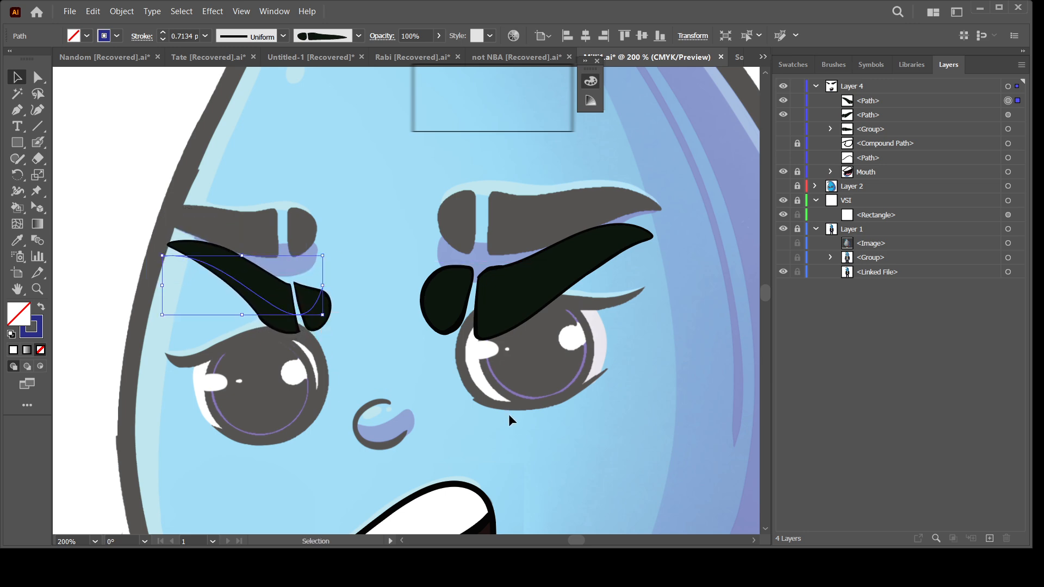
{"action": "key", "text": "ctrl+minus"}
{"action": "key", "text": "ctrl+minus"}
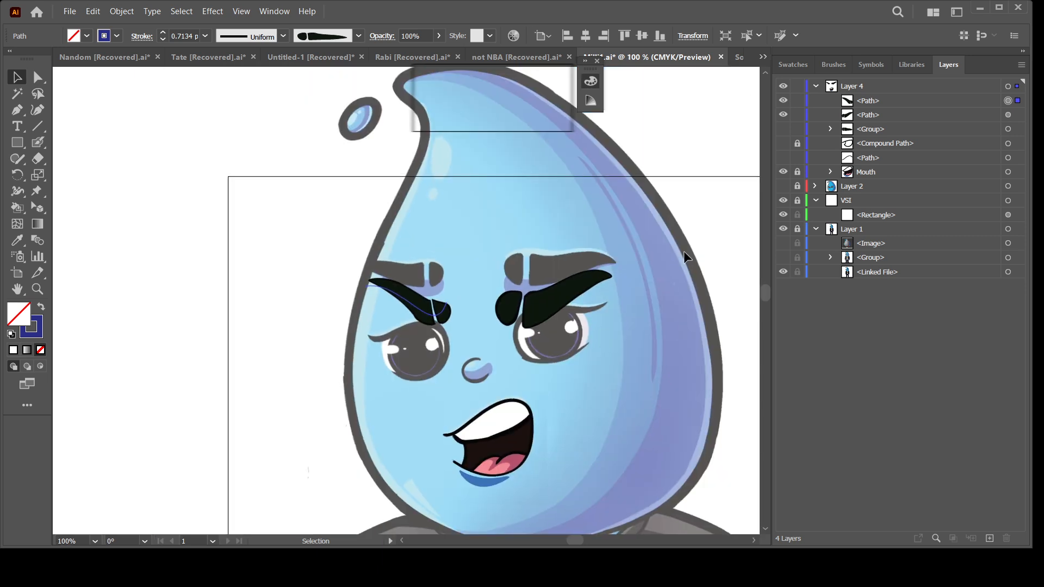
{"action": "left_click", "coordinate": [690, 336]}
{"action": "left_click_drag", "start_coordinate": [700, 349], "coordinate": [628, 339]}
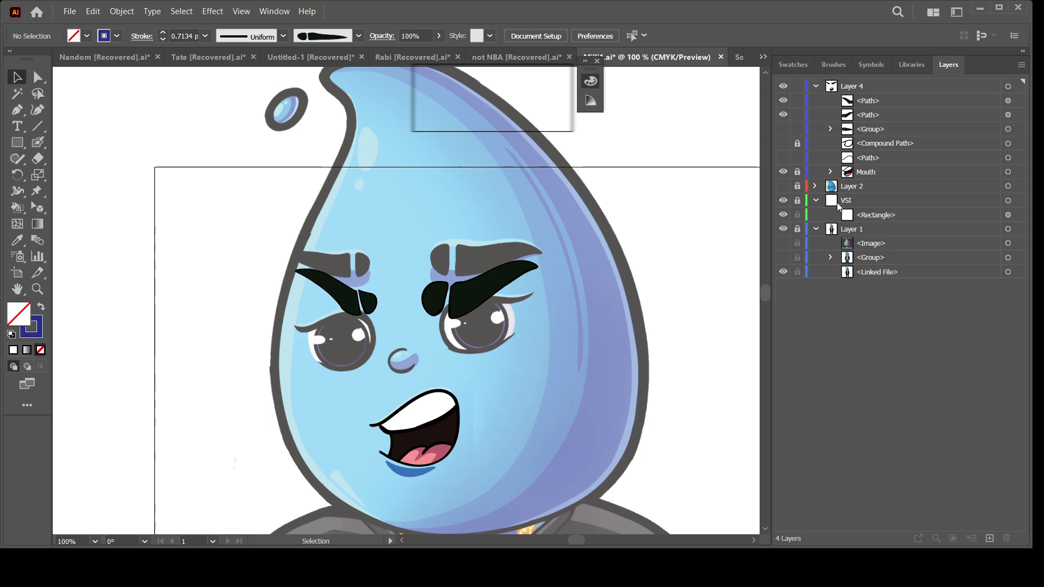
Show Layer 2 again and check how the angry eyebrows look on the fully coloured droplet
{"action": "left_click", "coordinate": [783, 186]}
{"action": "key", "text": "ctrl+minus"}
{"action": "key", "text": "ctrl+minus"}
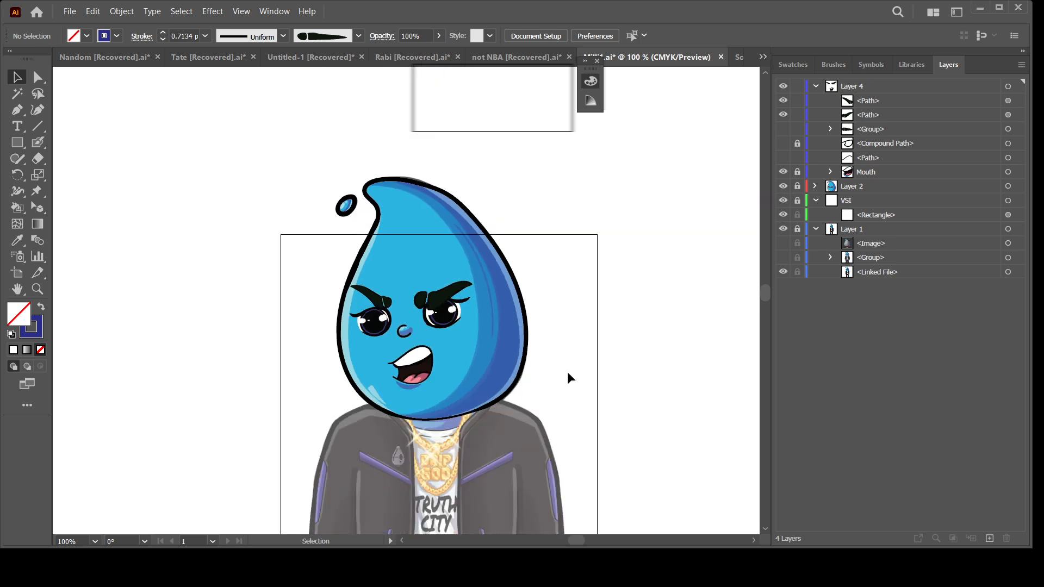
{"action": "key", "text": "ctrl+plus"}
{"action": "key", "text": "ctrl+plus"}
{"action": "key", "text": "ctrl+plus"}
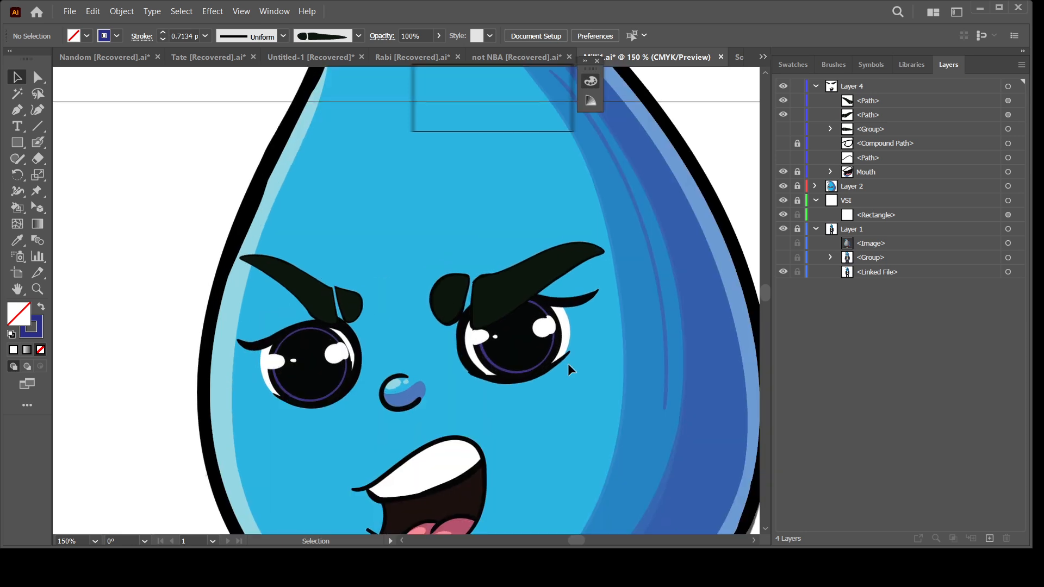
{"action": "key", "text": "ctrl+minus"}
{"action": "key", "text": "ctrl+plus"}
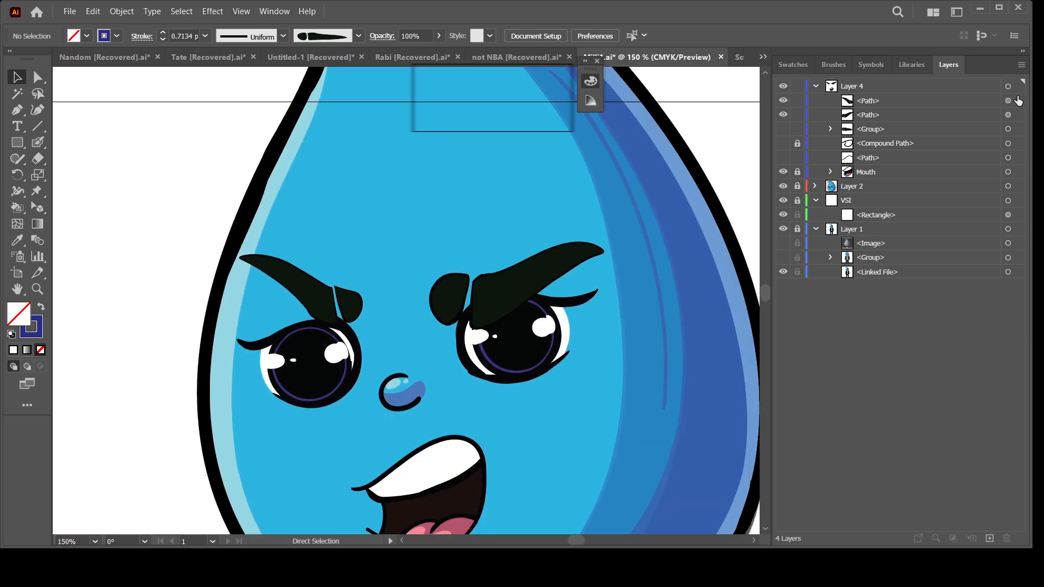
Group the two eyebrow paths in Layer 4 and name the group 1
{"action": "left_click", "coordinate": [1017, 100]}
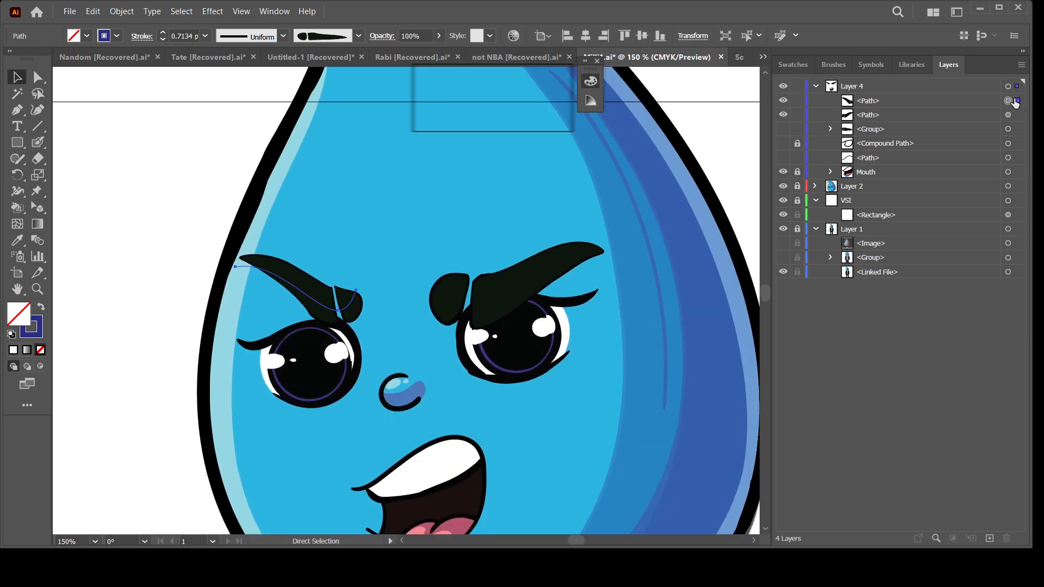
{"action": "left_click", "coordinate": [1015, 115], "text": "shift"}
{"action": "key", "text": "ctrl+g"}
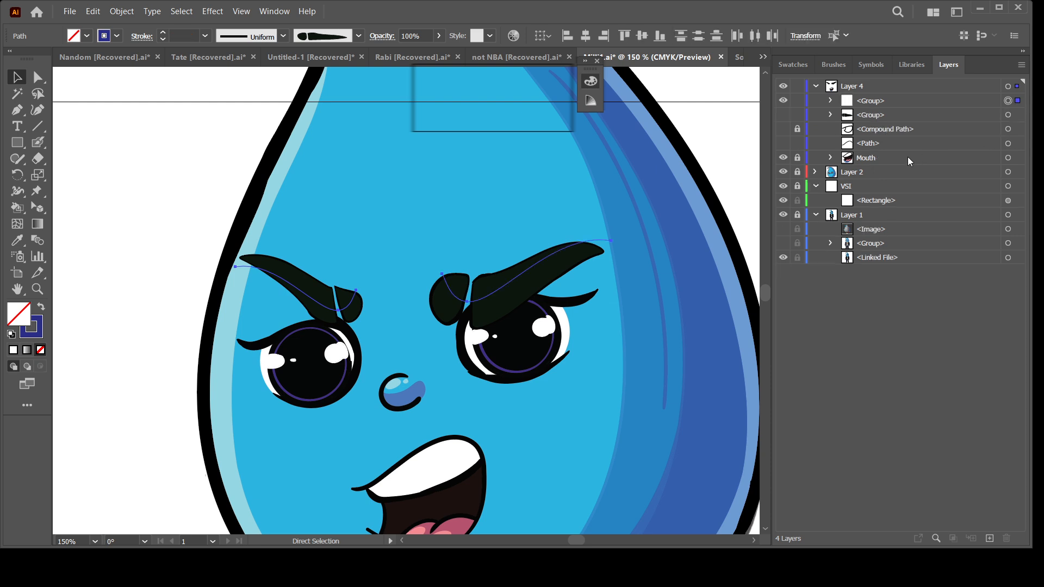
{"action": "left_click", "coordinate": [872, 105]}
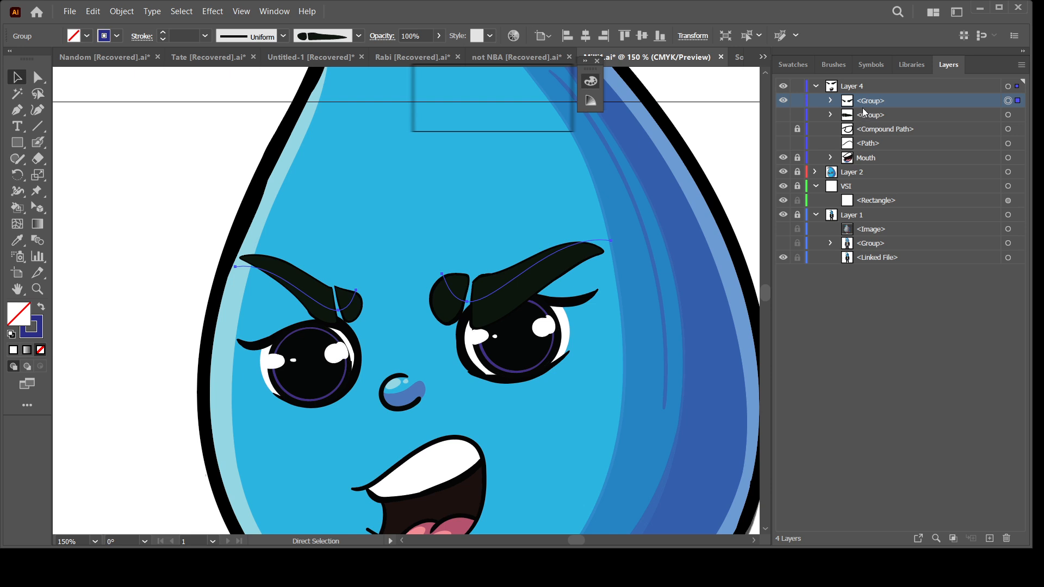
{"action": "key", "text": "v"}
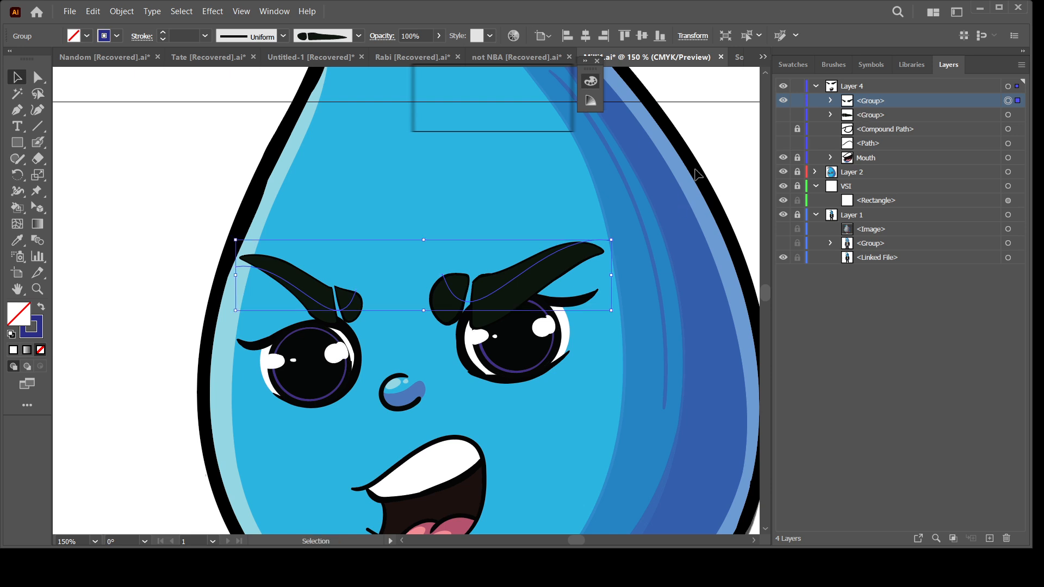
{"action": "double_click", "coordinate": [879, 102]}
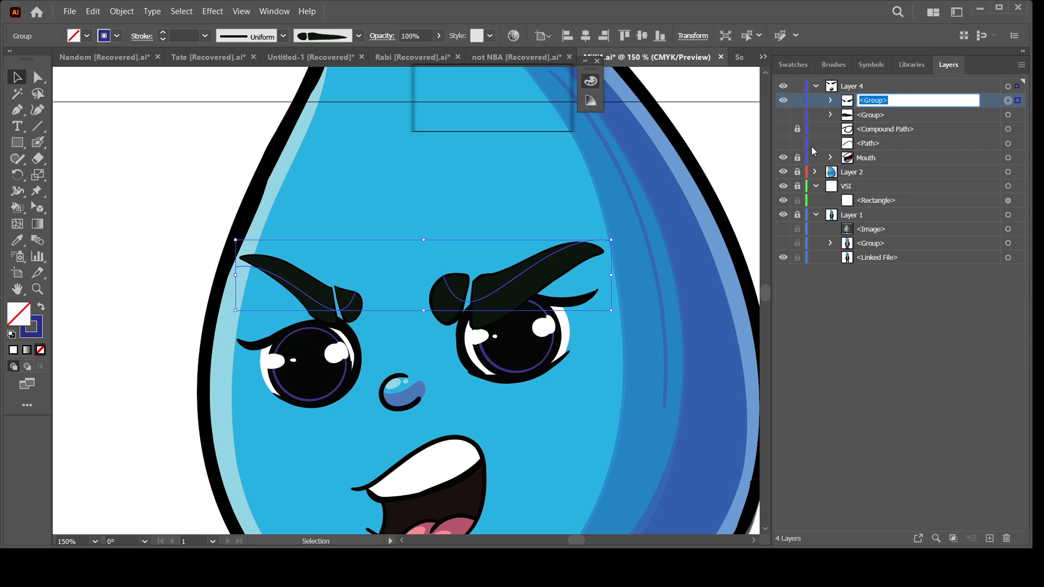
{"action": "type", "text": "1"}
{"action": "key", "text": "Return"}
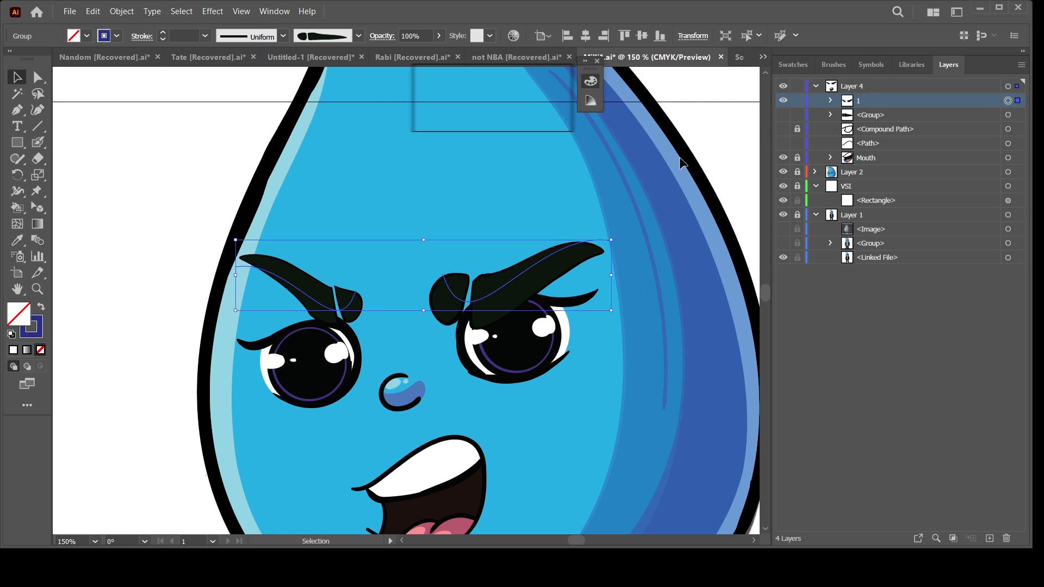
Duplicate the eyebrow group 1, keep only the copy visible, and rename that copy Default
{"action": "left_click", "coordinate": [783, 101]}
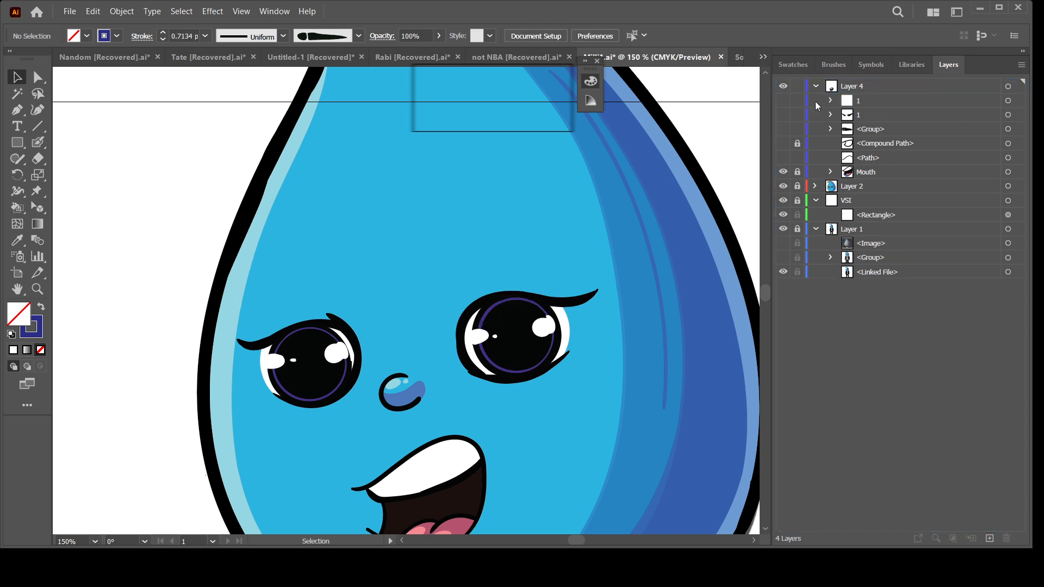
{"action": "left_click", "coordinate": [783, 102]}
{"action": "left_click", "coordinate": [859, 101]}
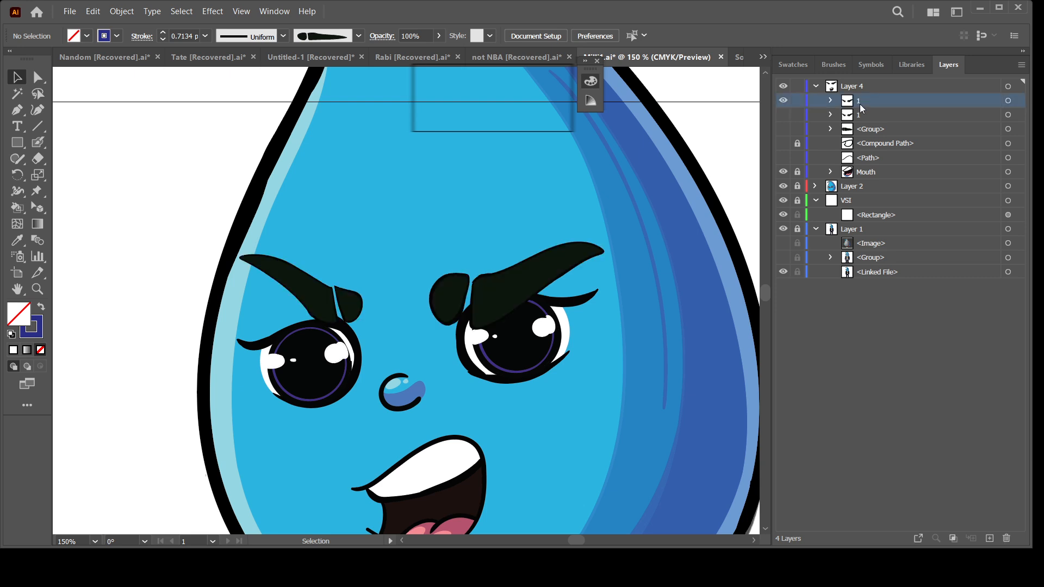
{"action": "double_click", "coordinate": [861, 104]}
{"action": "key", "text": "Return"}
{"action": "left_click", "coordinate": [526, 302]}
Hide Layer 2 and convert the middle, outer and inner anchors of the larger Default eyebrow to corner points
{"action": "left_click", "coordinate": [783, 187]}
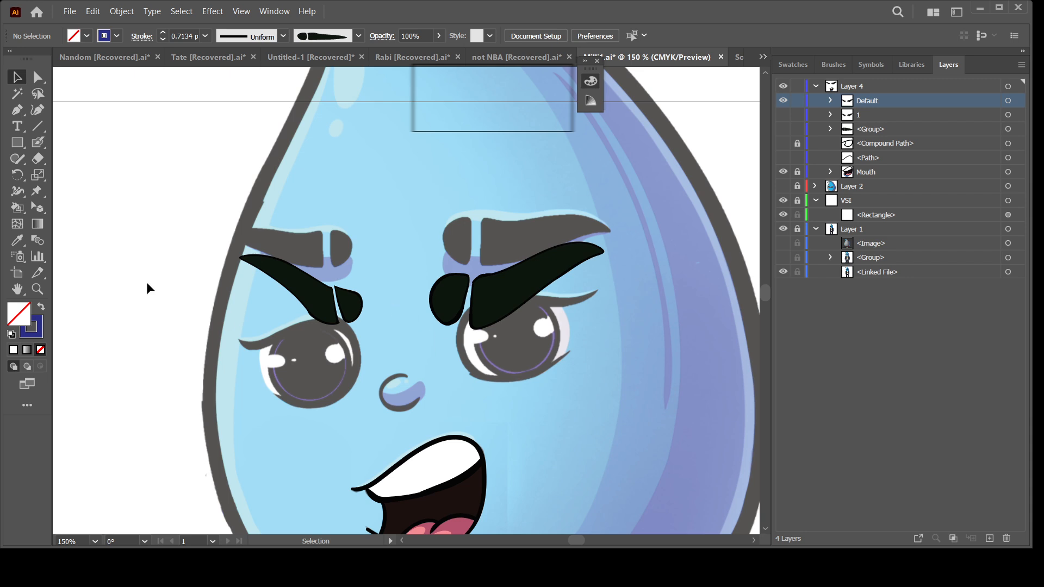
{"action": "left_click", "coordinate": [38, 77]}
{"action": "left_click", "coordinate": [481, 311]}
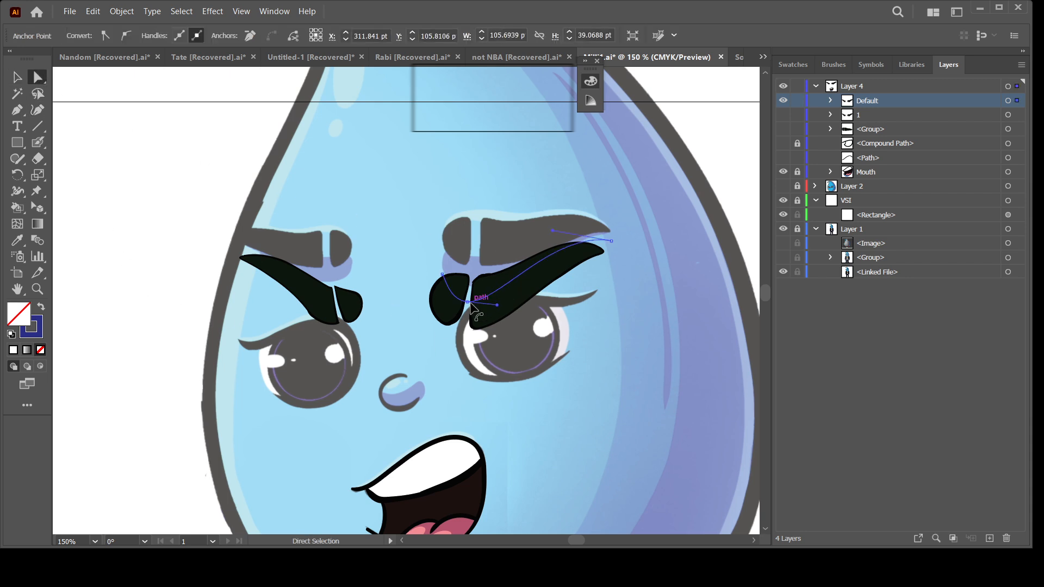
{"action": "left_click", "coordinate": [468, 302]}
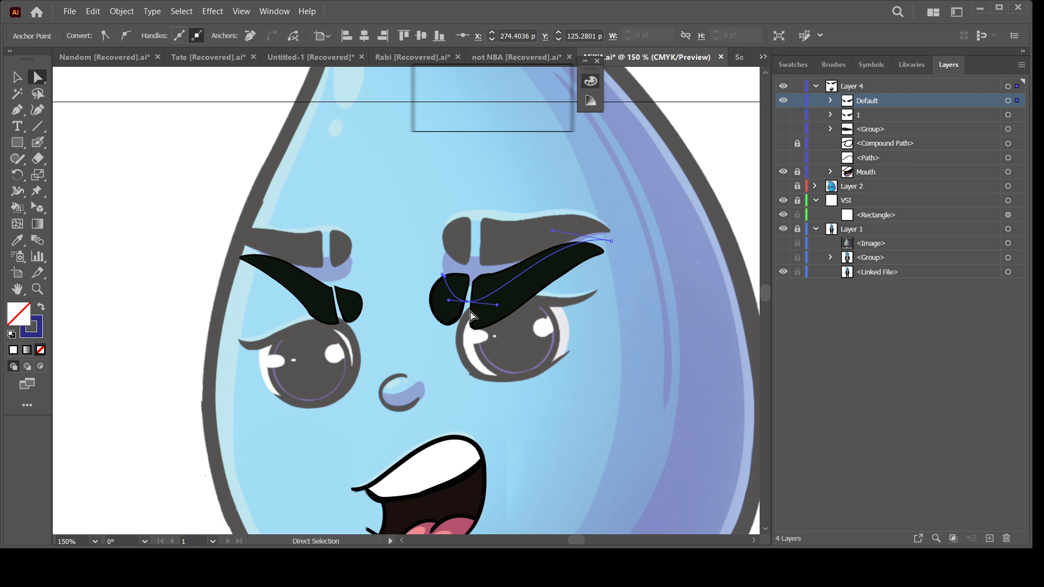
{"action": "left_click", "coordinate": [106, 35]}
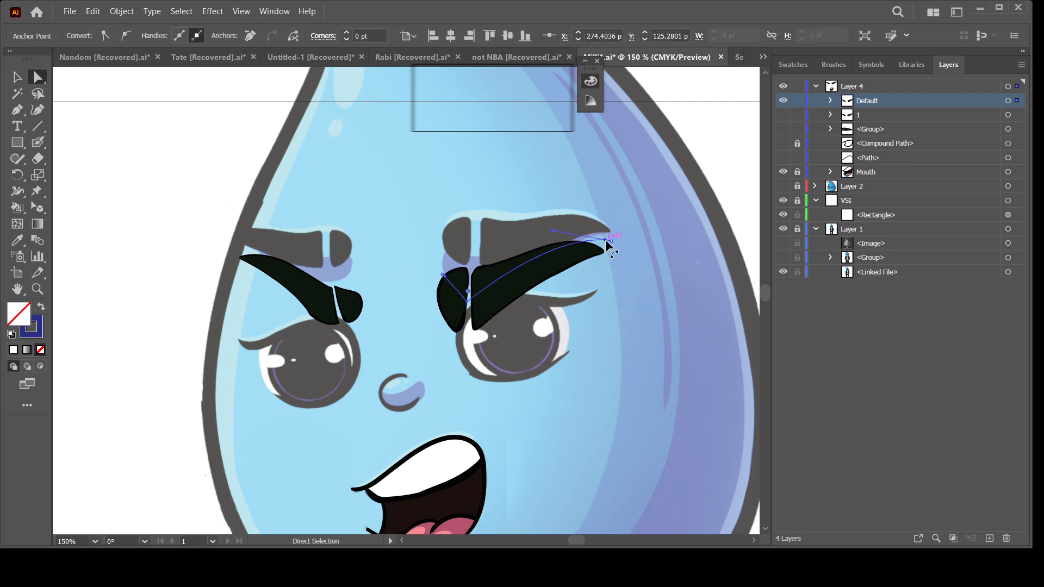
{"action": "left_click", "coordinate": [611, 243]}
{"action": "left_click", "coordinate": [106, 35]}
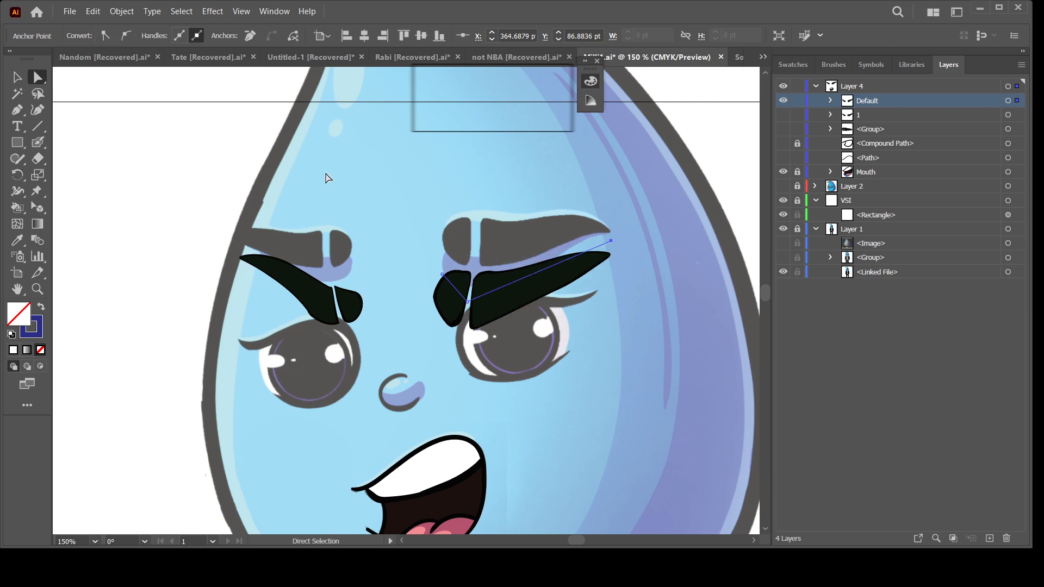
{"action": "left_click", "coordinate": [442, 274]}
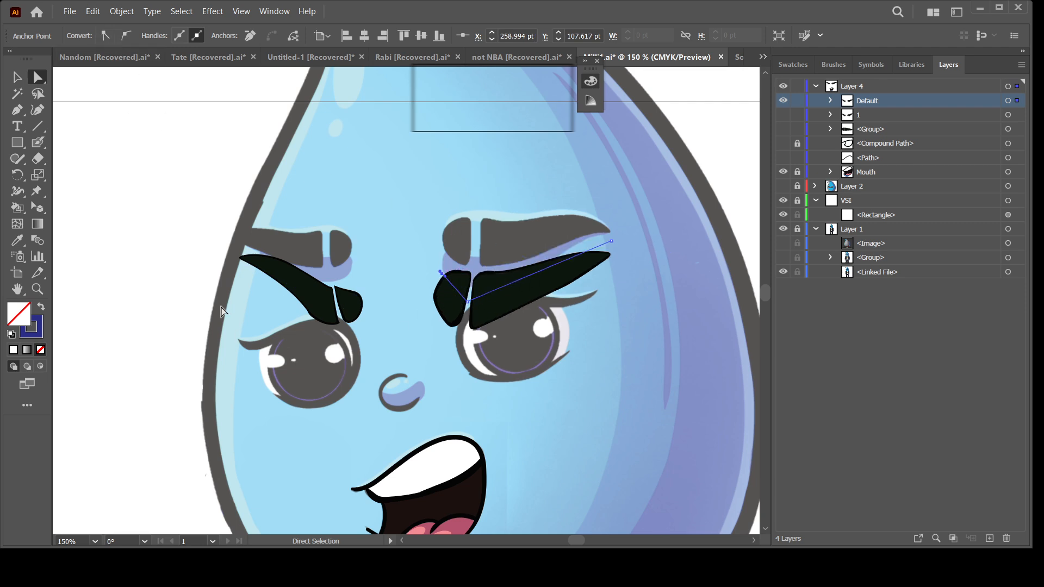
{"action": "left_click", "coordinate": [105, 36]}
Move the anchors of the larger eyebrow up until the brow roughly covers the grey reference brow
{"action": "left_click_drag", "start_coordinate": [471, 306], "coordinate": [451, 238]}
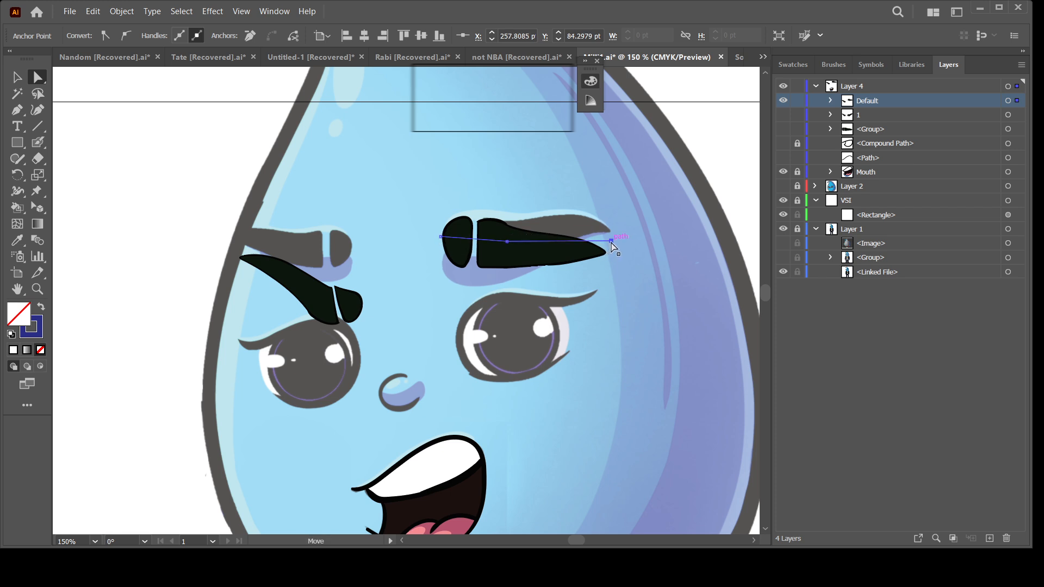
{"action": "left_click_drag", "start_coordinate": [610, 240], "coordinate": [613, 216]}
{"action": "key", "text": "ctrl+equal"}
{"action": "key", "text": "ctrl+equal"}
{"action": "key", "text": "ctrl+equal"}
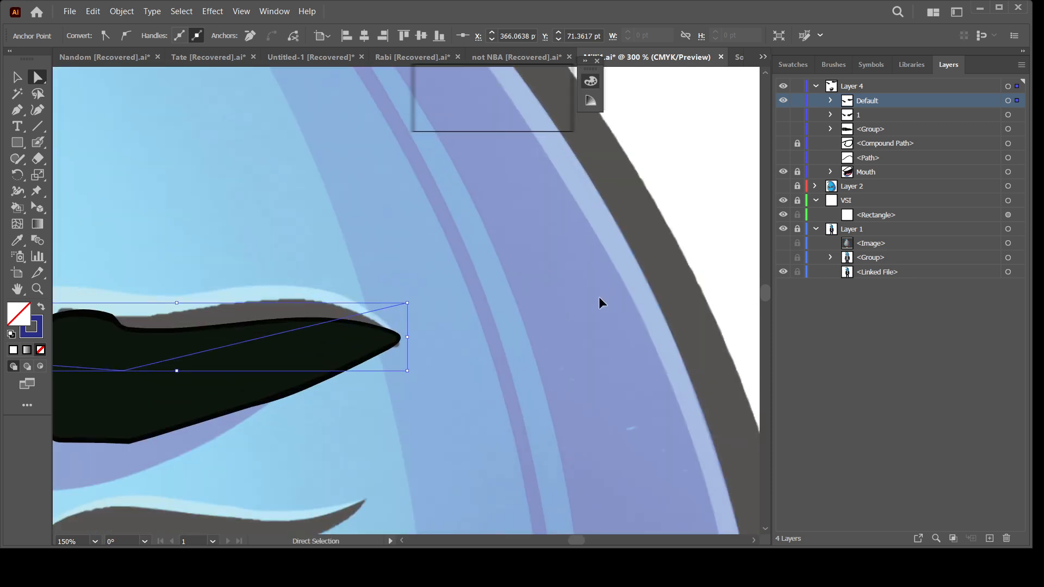
{"action": "left_click_drag", "start_coordinate": [398, 424], "coordinate": [600, 337]}
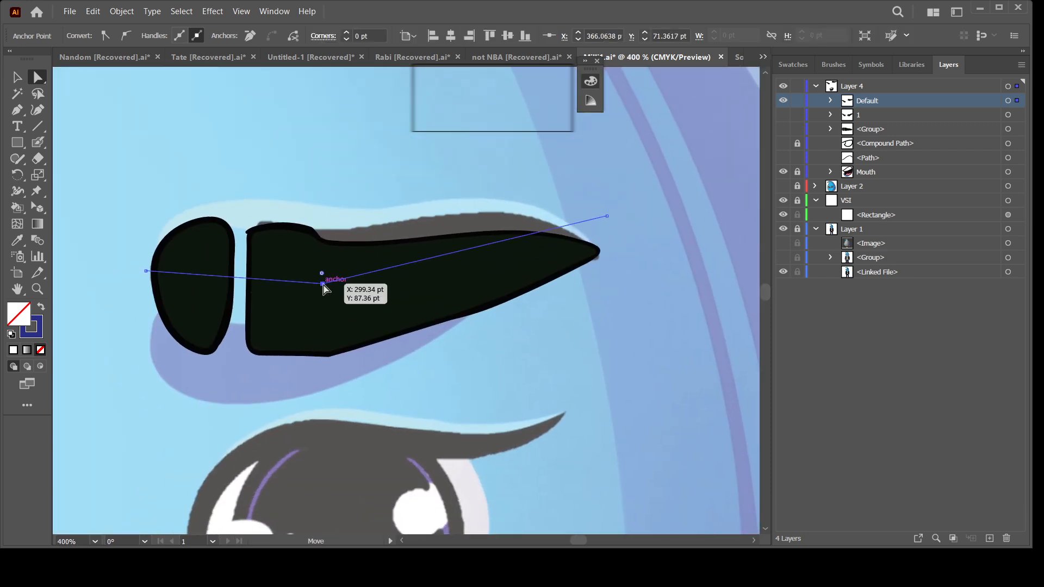
{"action": "left_click_drag", "start_coordinate": [322, 284], "coordinate": [328, 275]}
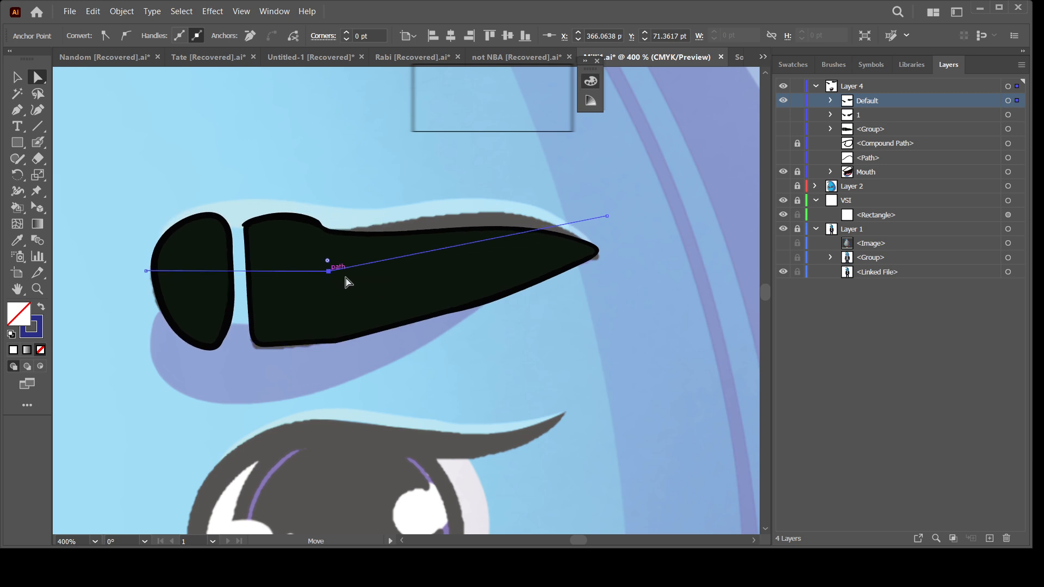
Convert the larger eyebrow's middle anchor to smooth and adjust its handle and the outer end to follow the reference curve
{"action": "left_click", "coordinate": [124, 36]}
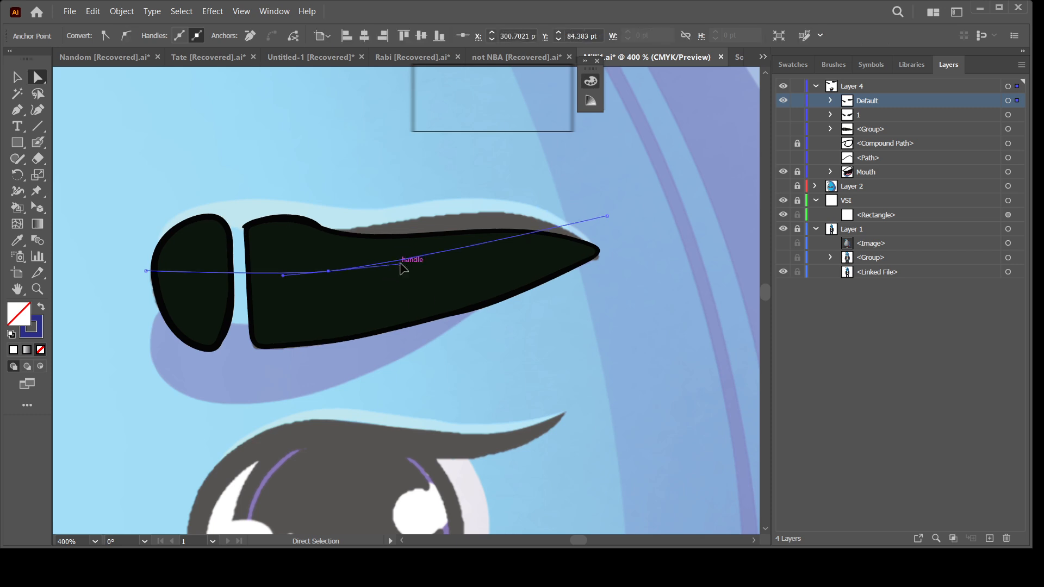
{"action": "left_click_drag", "start_coordinate": [401, 265], "coordinate": [473, 211]}
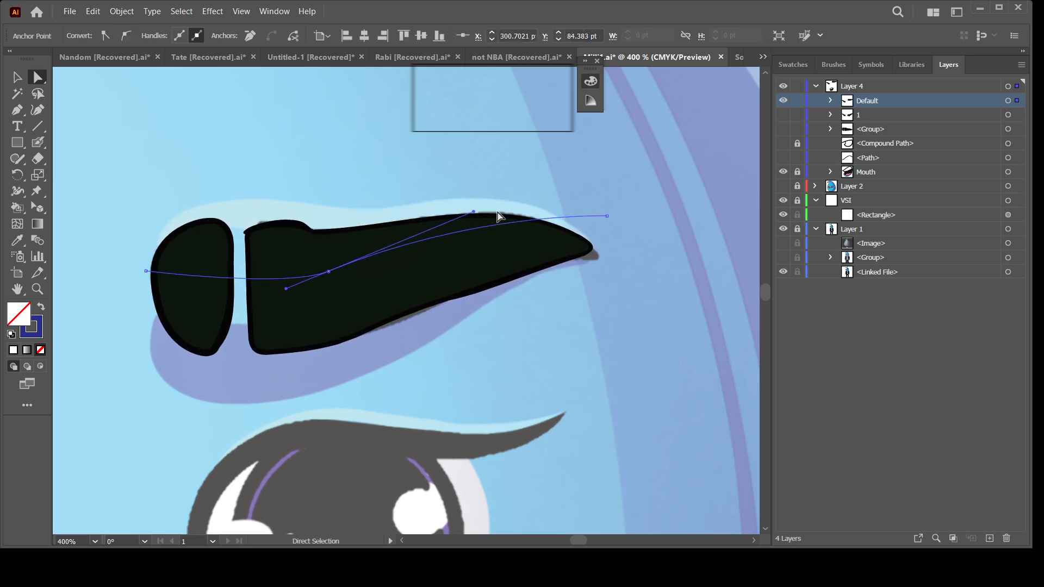
{"action": "left_click_drag", "start_coordinate": [607, 216], "coordinate": [618, 228]}
{"action": "left_click_drag", "start_coordinate": [477, 214], "coordinate": [486, 199]}
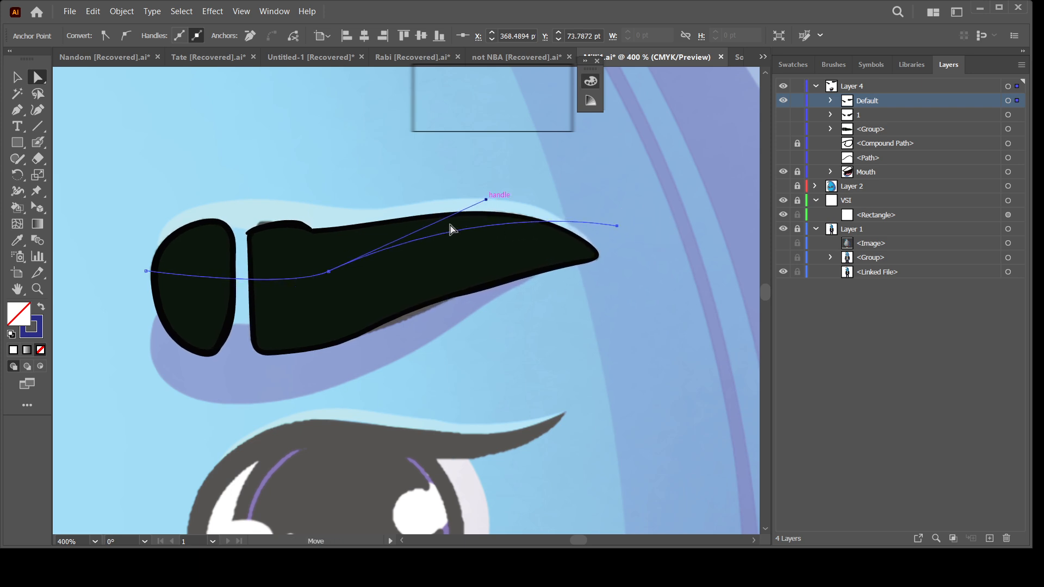
{"action": "left_click", "coordinate": [147, 270]}
Raise the middle and outer anchors of the smaller Default eyebrow onto its grey reference brow
{"action": "key", "text": "ctrl+minus"}
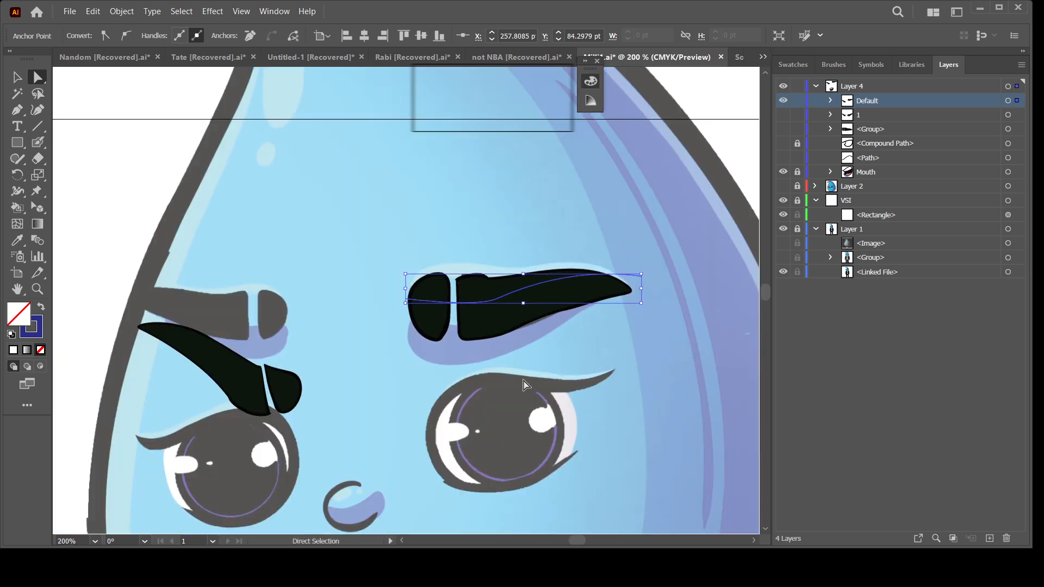
{"action": "left_click", "coordinate": [500, 386]}
{"action": "left_click_drag", "start_coordinate": [369, 416], "coordinate": [455, 390]}
{"action": "key", "text": "ctrl+plus"}
{"action": "key", "text": "ctrl+plus"}
{"action": "key", "text": "ctrl+plus"}
{"action": "left_click_drag", "start_coordinate": [394, 419], "coordinate": [322, 250]}
{"action": "left_click", "coordinate": [468, 391]}
{"action": "key", "text": "ctrl+minus"}
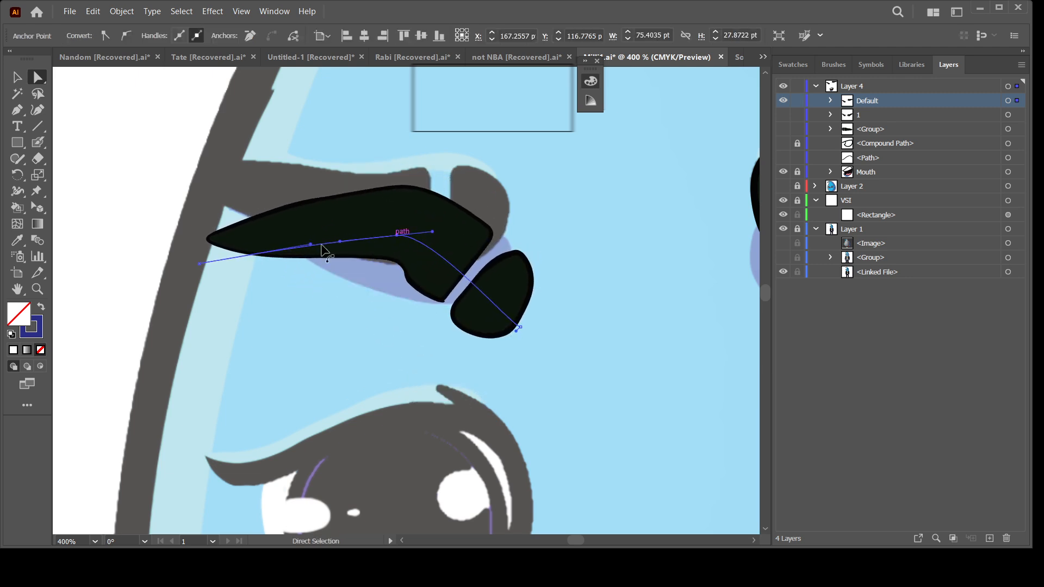
{"action": "left_click_drag", "start_coordinate": [200, 264], "coordinate": [180, 210]}
Raise the smaller eyebrow's inner end onto the reference and refine its middle and outer handles to match the curve
{"action": "left_click", "coordinate": [523, 334]}
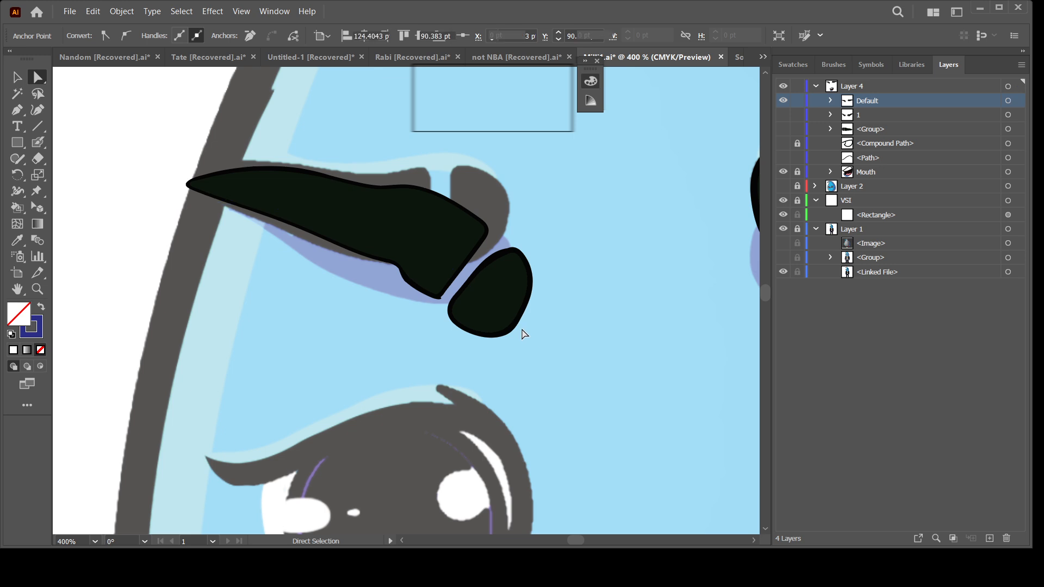
{"action": "left_click", "coordinate": [526, 296]}
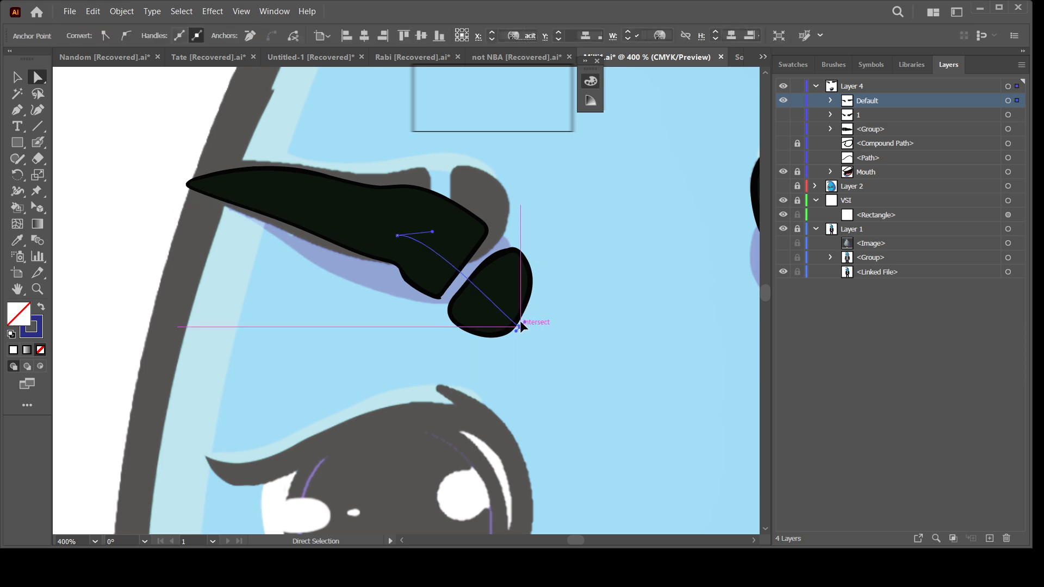
{"action": "left_click_drag", "start_coordinate": [520, 322], "coordinate": [516, 215]}
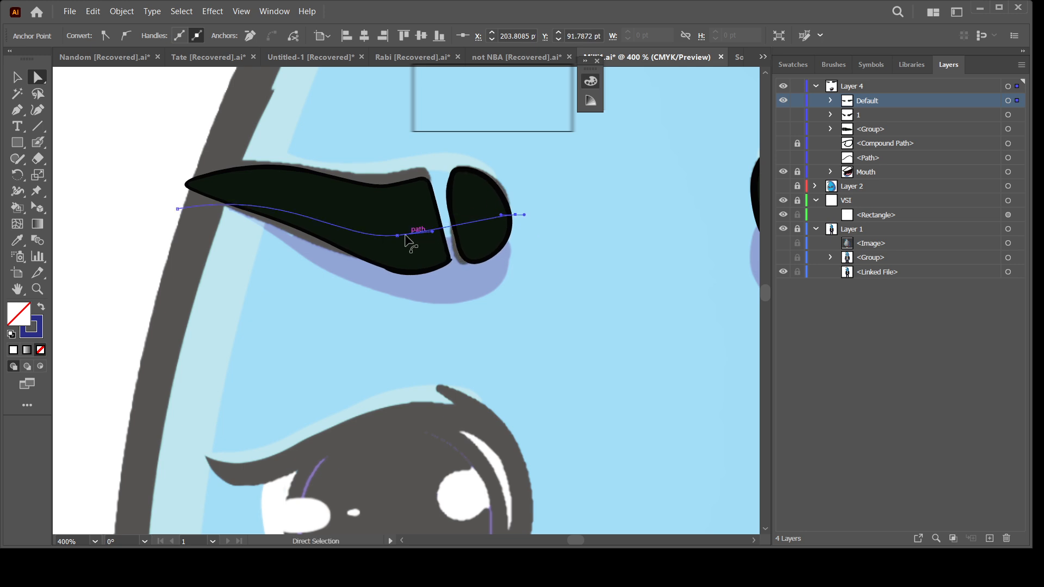
{"action": "left_click_drag", "start_coordinate": [397, 235], "coordinate": [319, 233]}
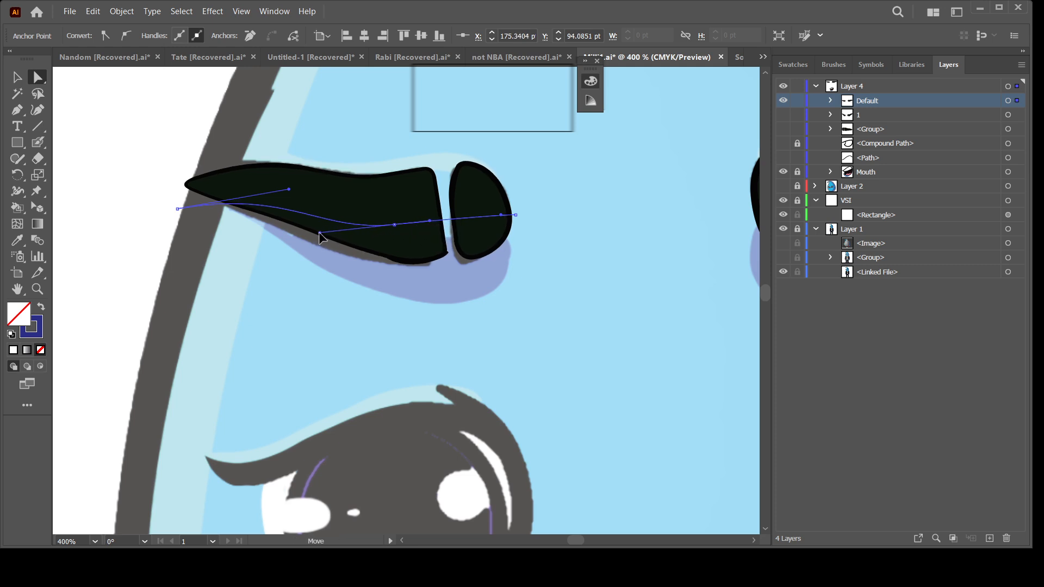
{"action": "left_click_drag", "start_coordinate": [288, 189], "coordinate": [287, 187]}
{"action": "left_click", "coordinate": [578, 313]}
Examine how the Default eyebrows fit the reference brows across the whole face
{"action": "key", "text": "ctrl+minus"}
{"action": "key", "text": "ctrl+minus"}
{"action": "key", "text": "ctrl+minus"}
{"action": "key", "text": "ctrl+minus"}
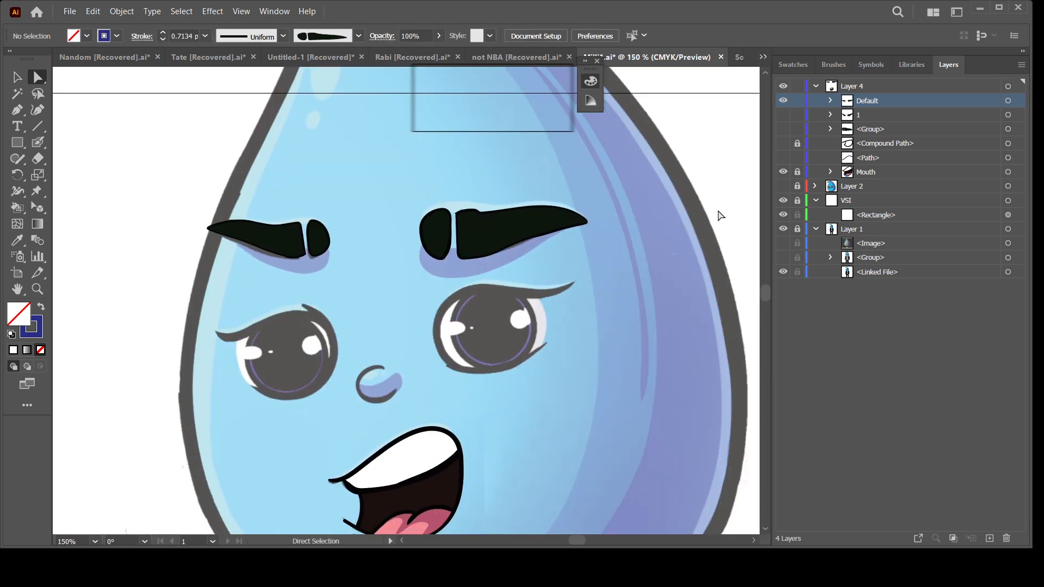
{"action": "left_click_drag", "start_coordinate": [622, 350], "coordinate": [587, 332]}
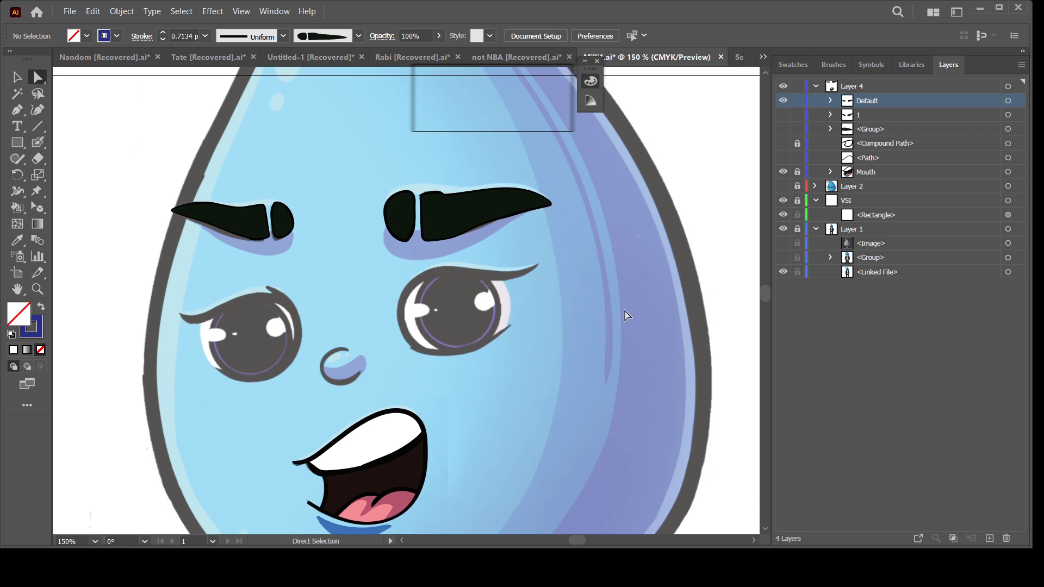
{"action": "key", "text": "ctrl+plus"}
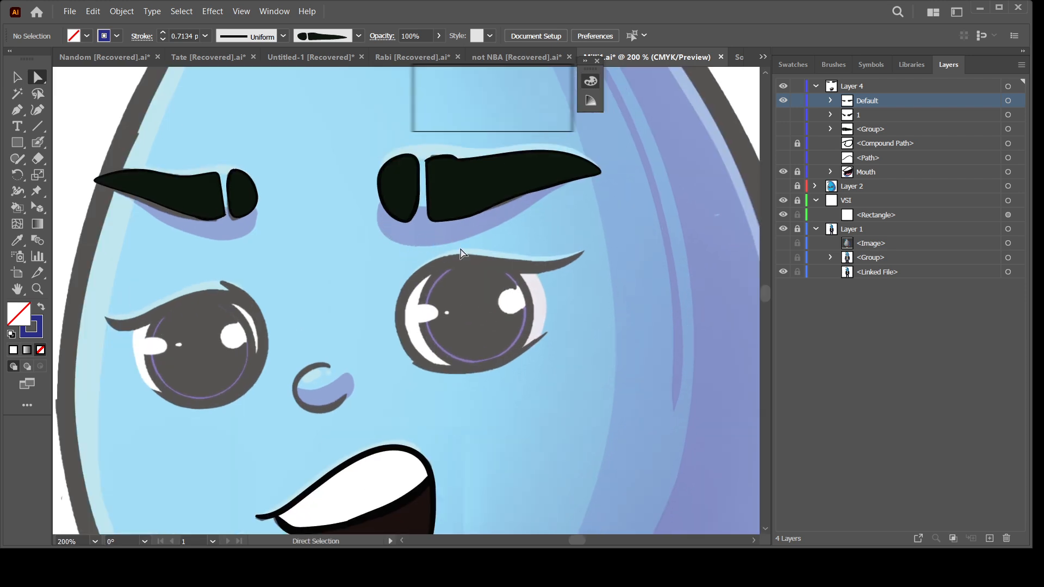
{"action": "key", "text": "ctrl+minus"}
{"action": "left_click_drag", "start_coordinate": [583, 345], "coordinate": [550, 339]}
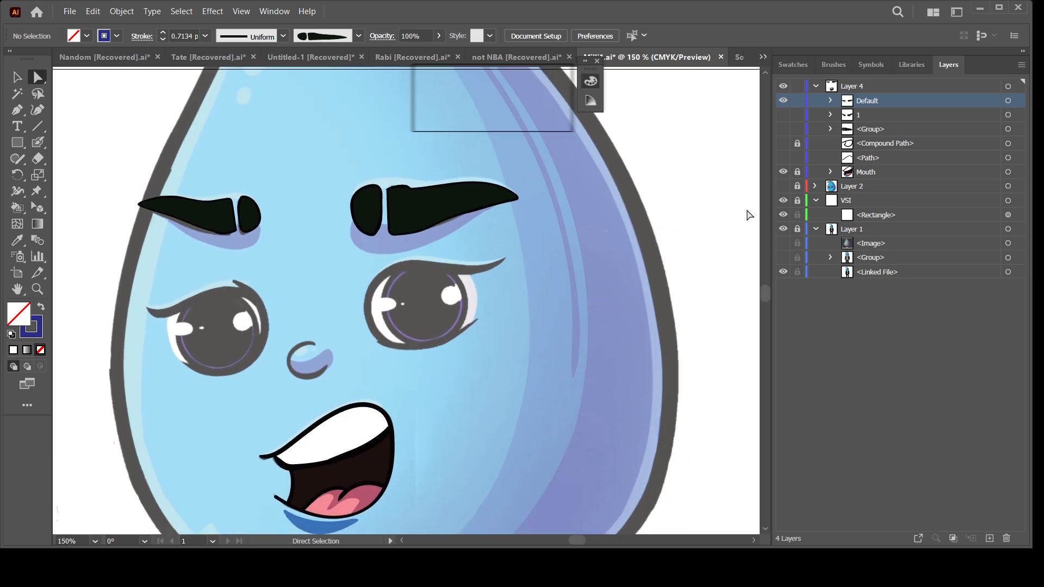
Show eyebrow group 1 beside Default, duplicate group 1, and lock the Default and original 1 groups
{"action": "left_click", "coordinate": [783, 115]}
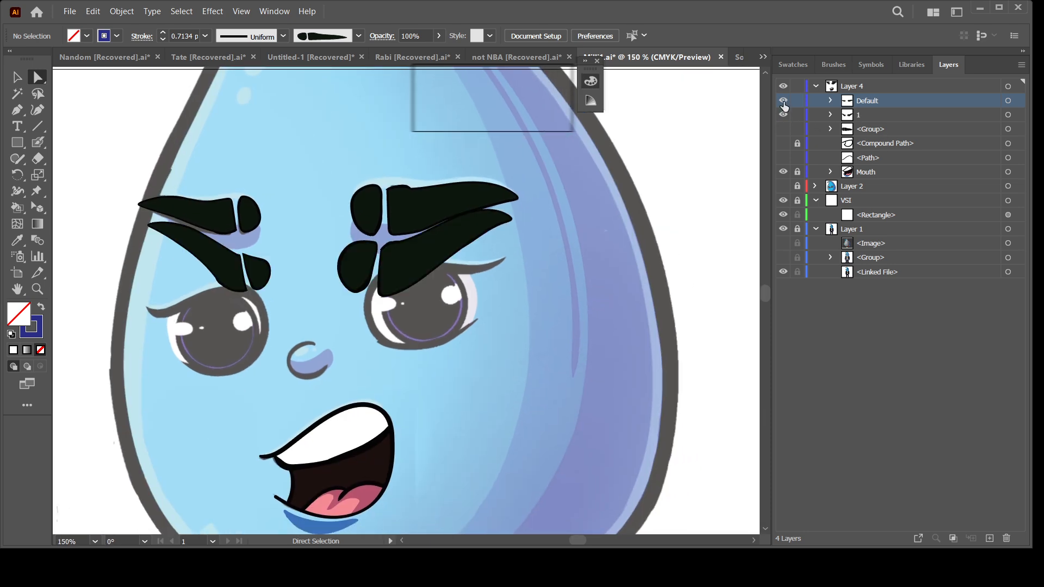
{"action": "left_click", "coordinate": [783, 101]}
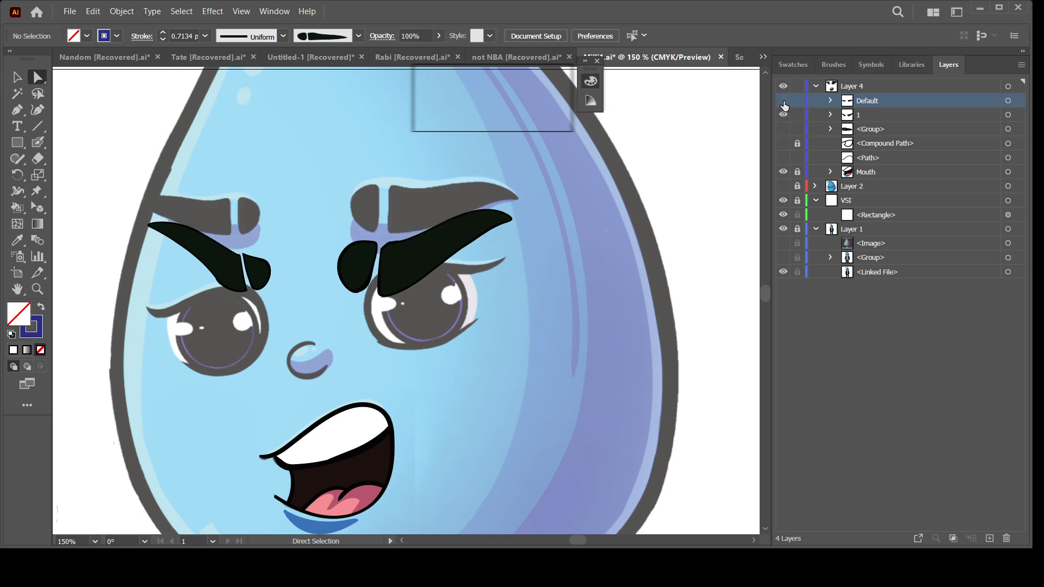
{"action": "left_click", "coordinate": [783, 101]}
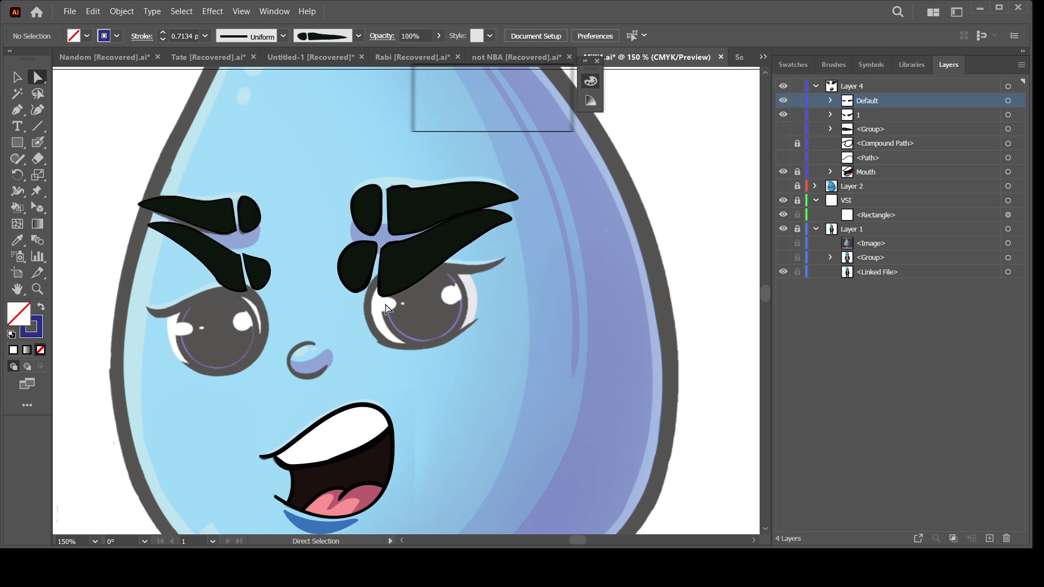
{"action": "left_click", "coordinate": [862, 117]}
{"action": "left_click_drag", "start_coordinate": [862, 117], "coordinate": [863, 109]}
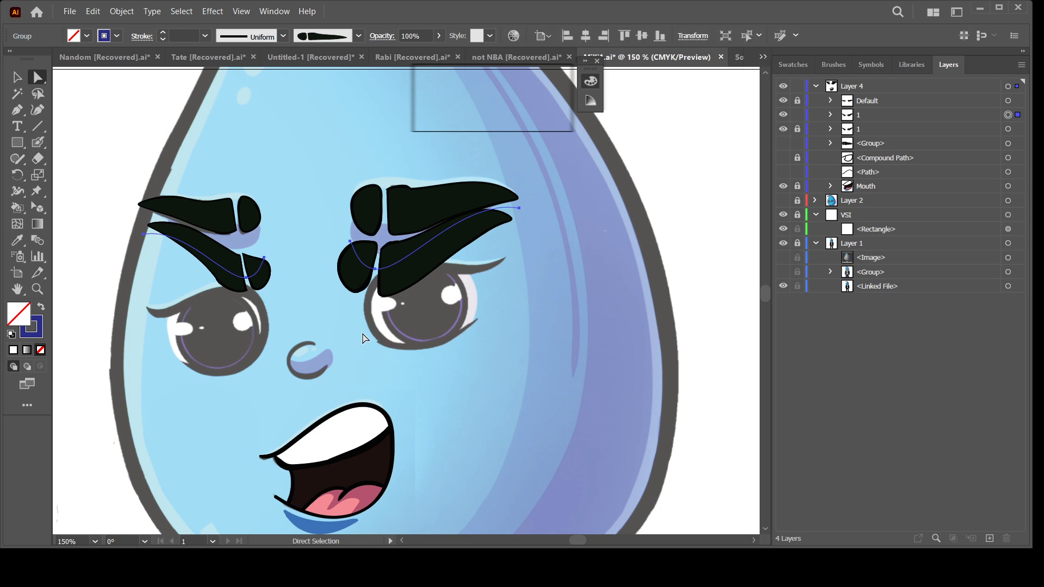
Hide the Default eyebrows and raise the duplicate's larger brow into a shallower angry slant by moving its inner, middle and outer anchors
{"action": "left_click_drag", "start_coordinate": [377, 271], "coordinate": [350, 226]}
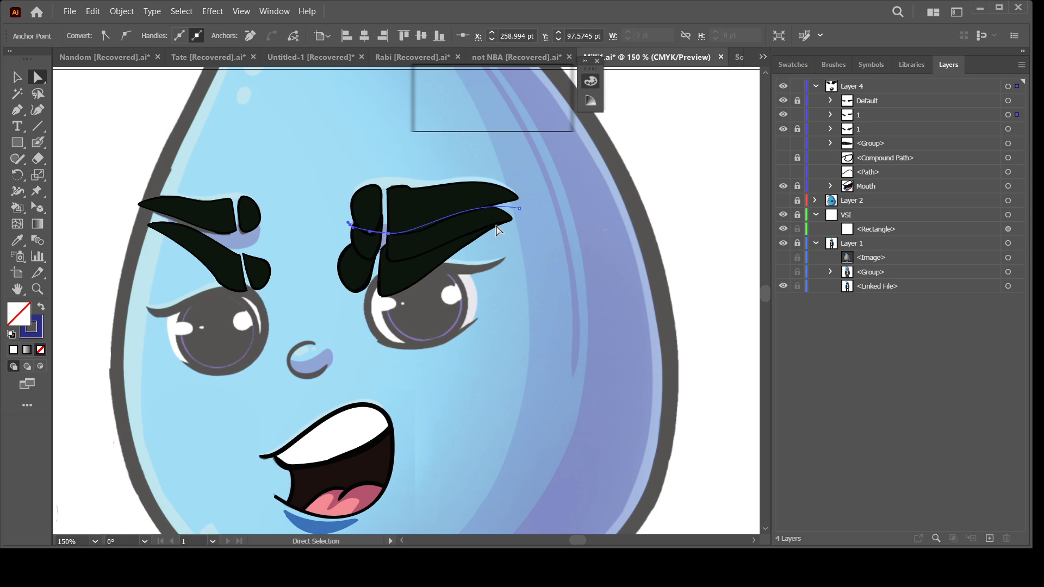
{"action": "left_click", "coordinate": [782, 101]}
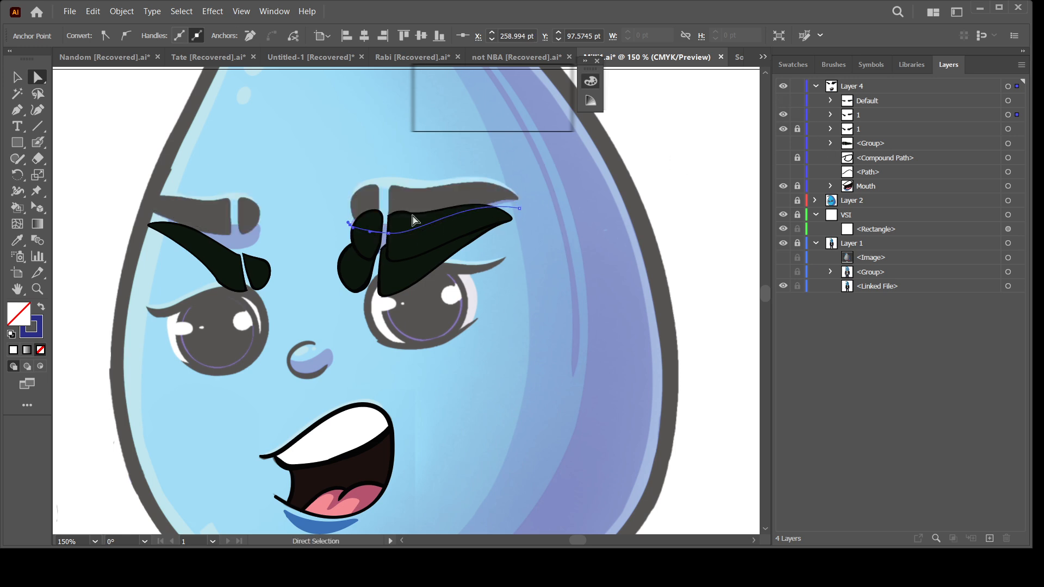
{"action": "left_click_drag", "start_coordinate": [348, 228], "coordinate": [362, 231]}
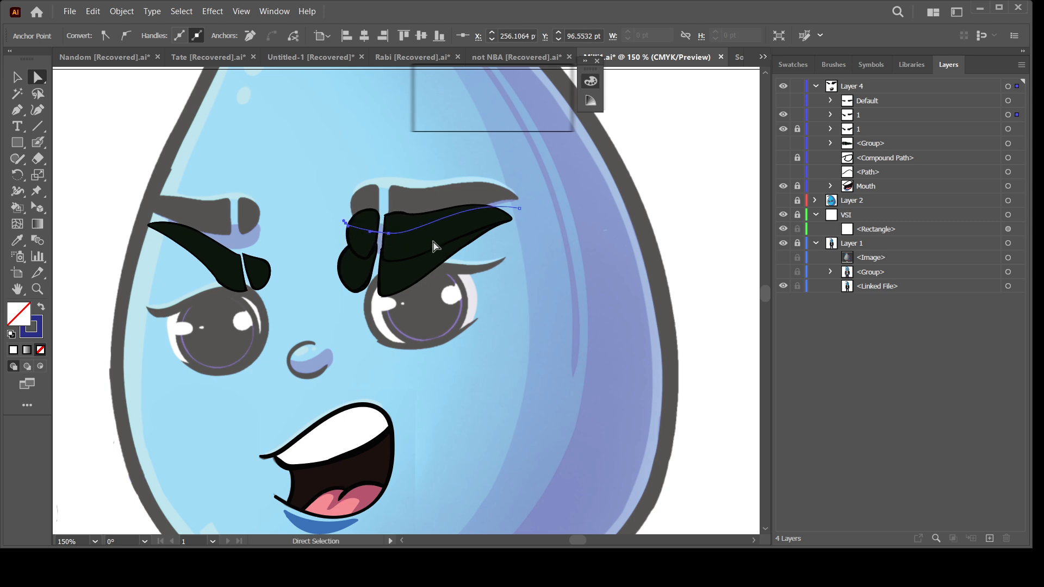
{"action": "left_click", "coordinate": [520, 207]}
{"action": "left_click_drag", "start_coordinate": [521, 206], "coordinate": [525, 197]}
{"action": "left_click", "coordinate": [388, 233]}
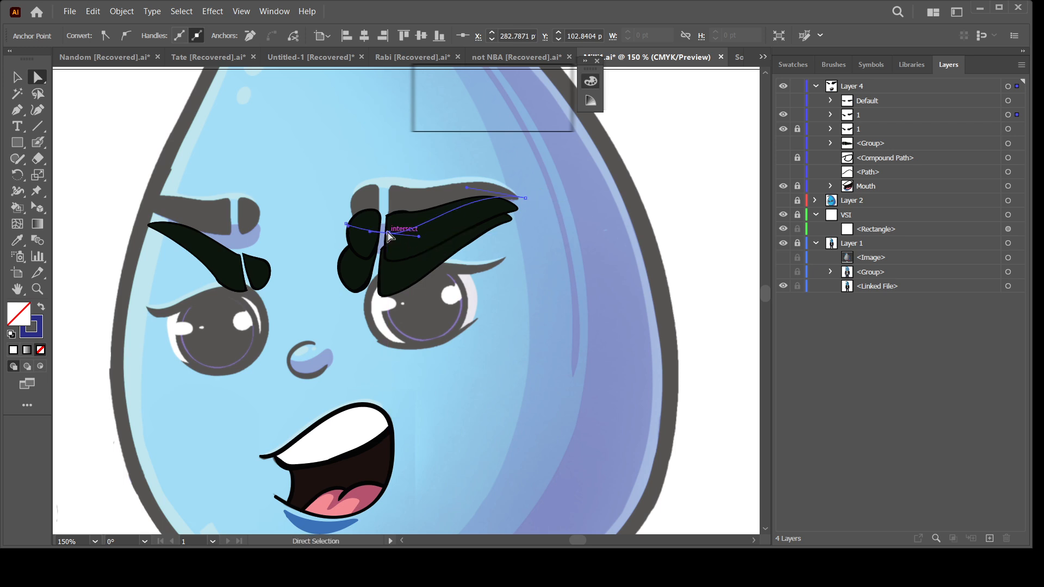
{"action": "left_click_drag", "start_coordinate": [388, 233], "coordinate": [387, 229]}
Raise the duplicate's smaller brow to a shallower angle, adjusting its inner, middle and outer anchors and handles
{"action": "left_click", "coordinate": [258, 270]}
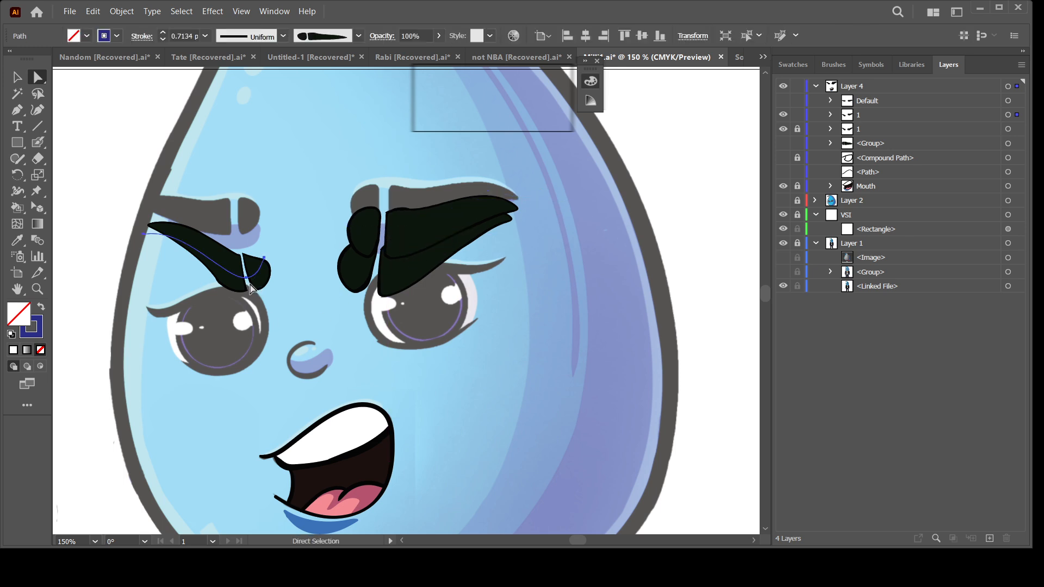
{"action": "left_click", "coordinate": [246, 278]}
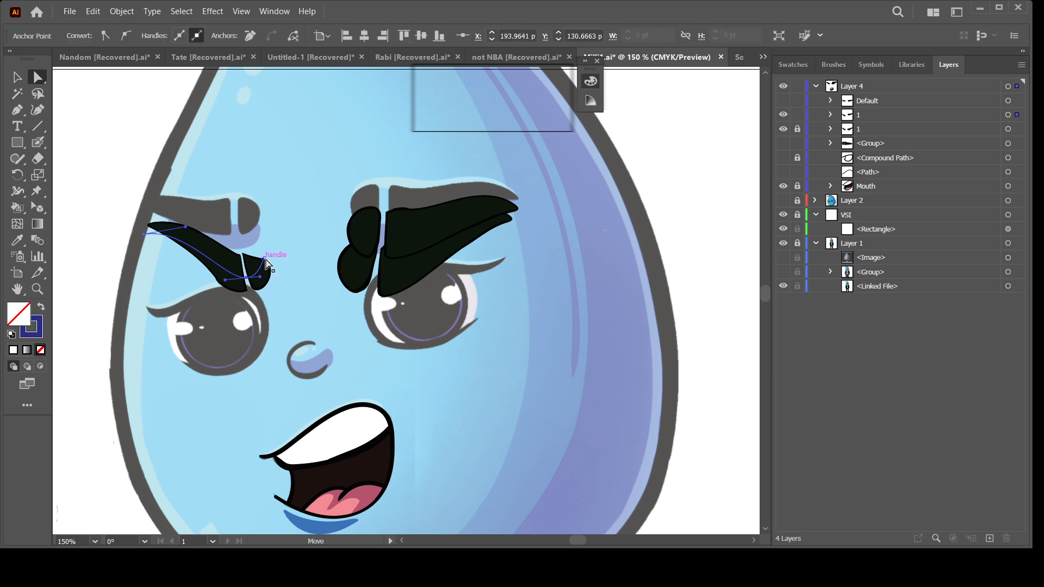
{"action": "left_click_drag", "start_coordinate": [267, 263], "coordinate": [239, 251]}
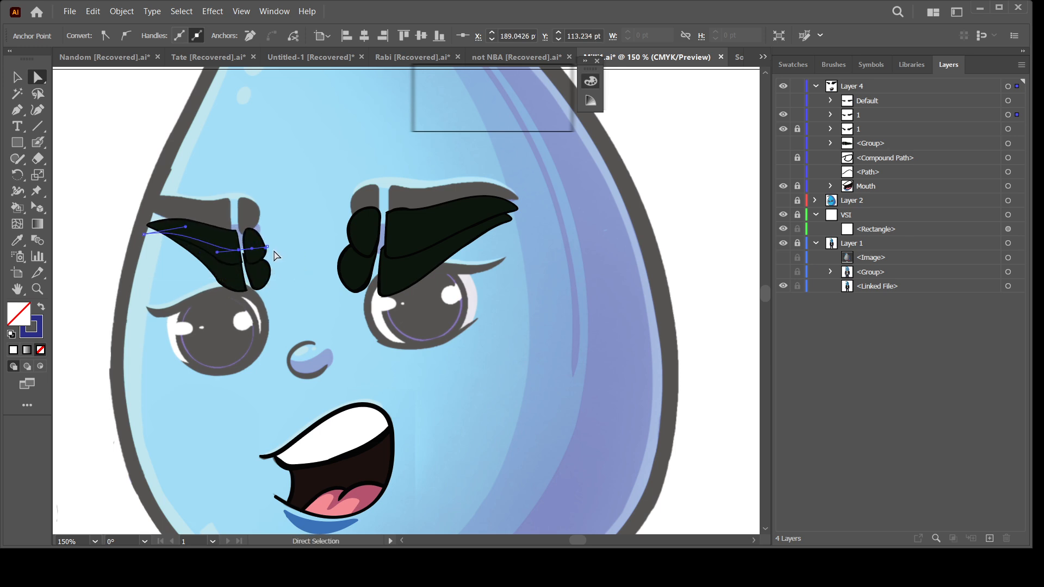
{"action": "left_click_drag", "start_coordinate": [145, 234], "coordinate": [136, 223]}
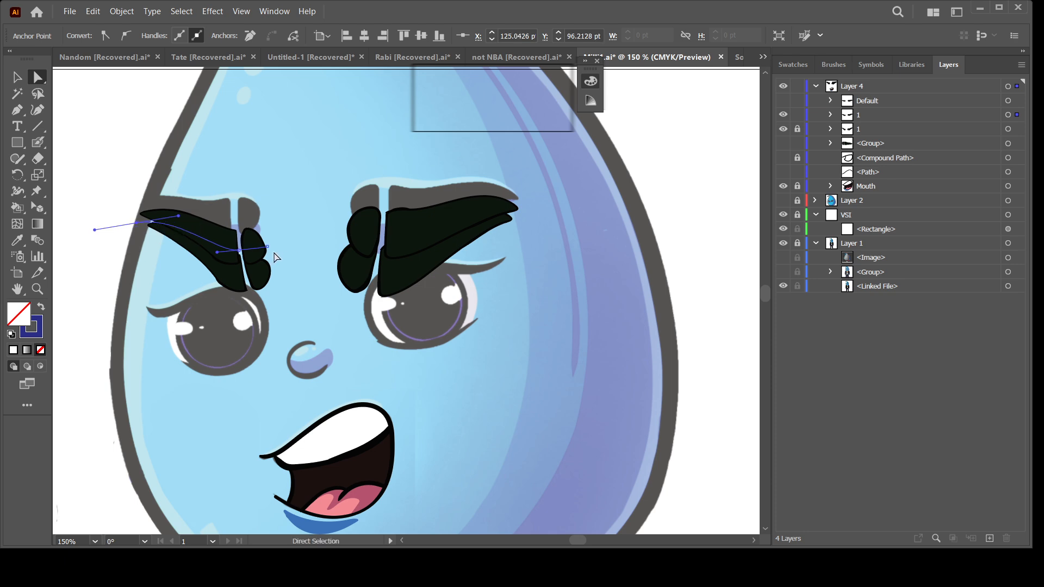
{"action": "left_click", "coordinate": [267, 247]}
{"action": "left_click_drag", "start_coordinate": [267, 247], "coordinate": [238, 247]}
{"action": "left_click", "coordinate": [267, 246]}
{"action": "left_click", "coordinate": [238, 251]}
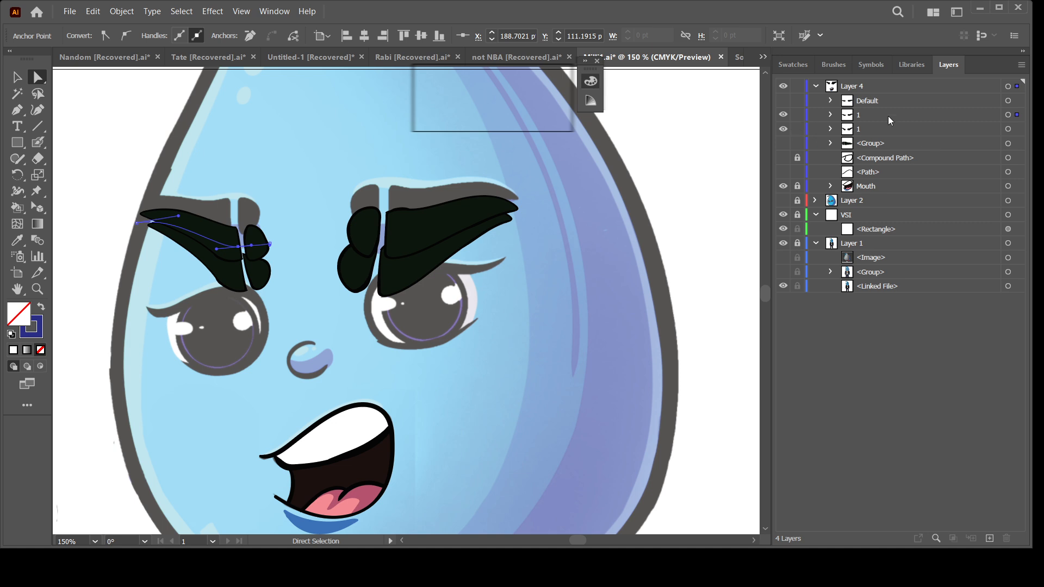
Group the two eyebrow variants named 1 together and name the group Angry
{"action": "left_click", "coordinate": [1008, 115]}
{"action": "left_click", "coordinate": [1008, 129], "text": "shift"}
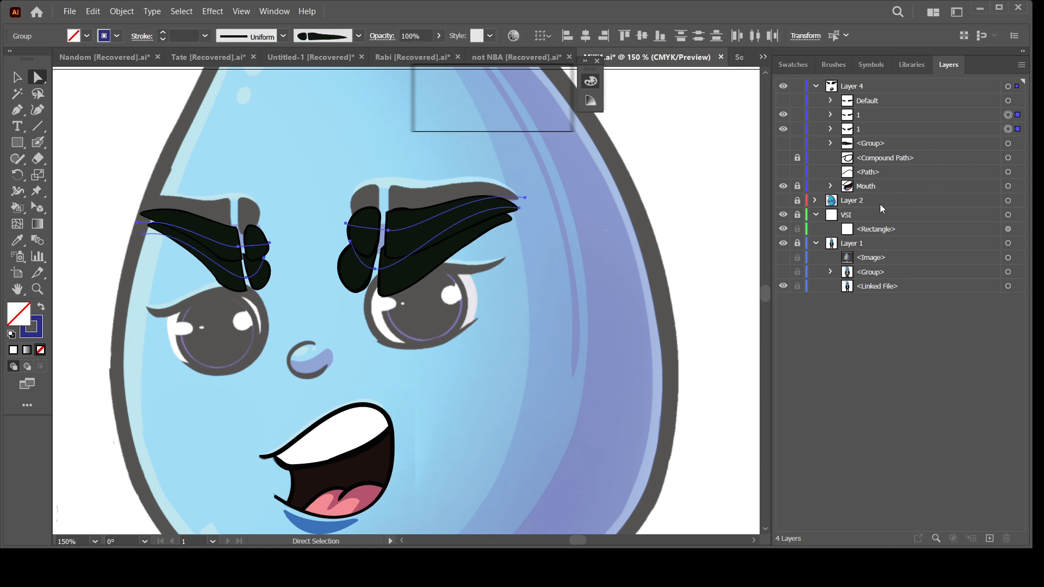
{"action": "key", "text": "g"}
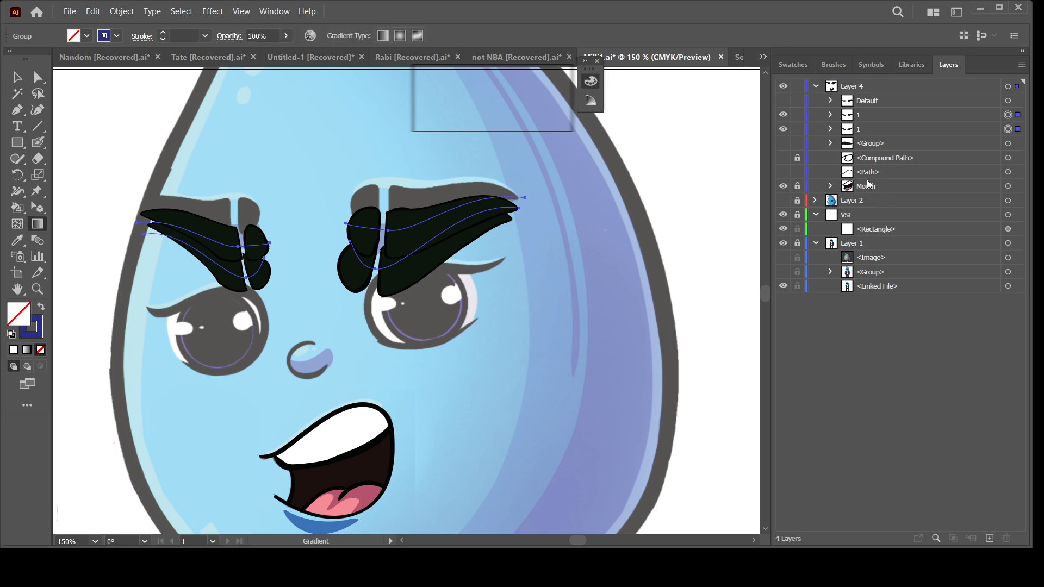
{"action": "key", "text": "ctrl+g"}
{"action": "double_click", "coordinate": [872, 114]}
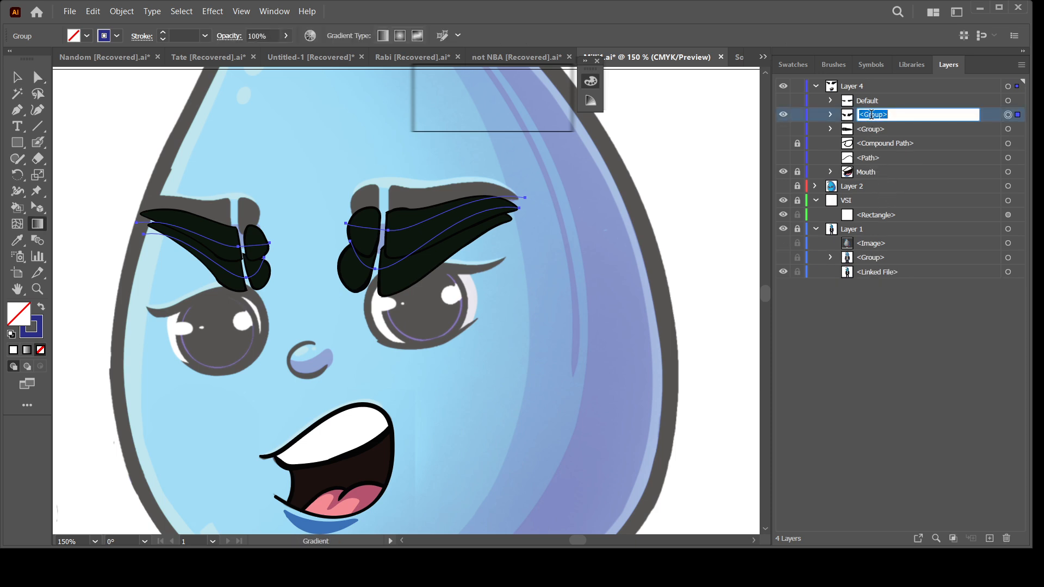
{"action": "type", "text": "Angry"}
{"action": "key", "text": "Return"}
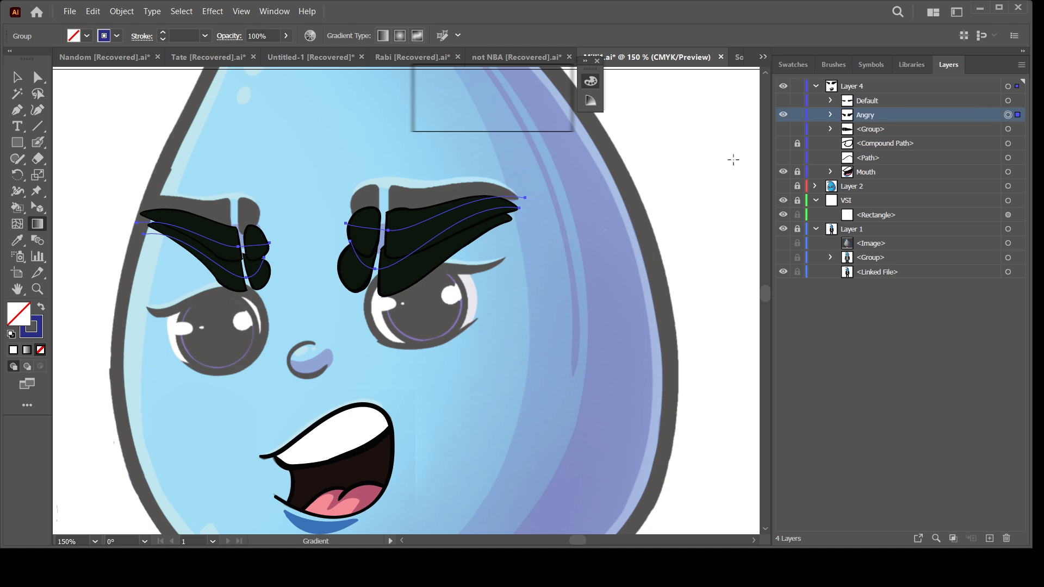
Preview the Default and Angry eyebrows by switching their visibility, and check the individual variants inside Angry
{"action": "left_click", "coordinate": [783, 115]}
{"action": "left_click", "coordinate": [783, 101]}
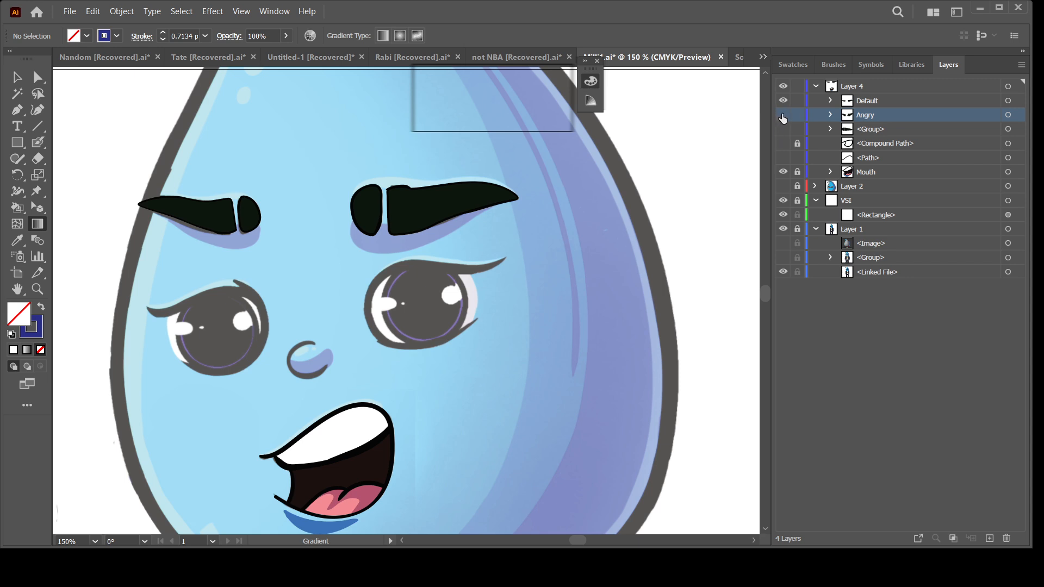
{"action": "left_click", "coordinate": [783, 115]}
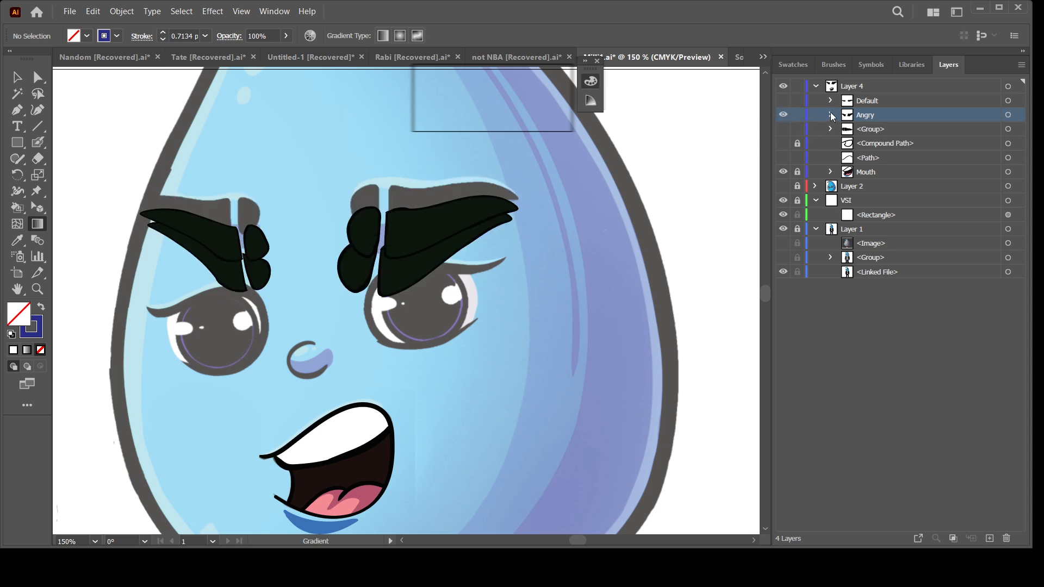
{"action": "left_click", "coordinate": [831, 114]}
{"action": "left_click", "coordinate": [783, 129]}
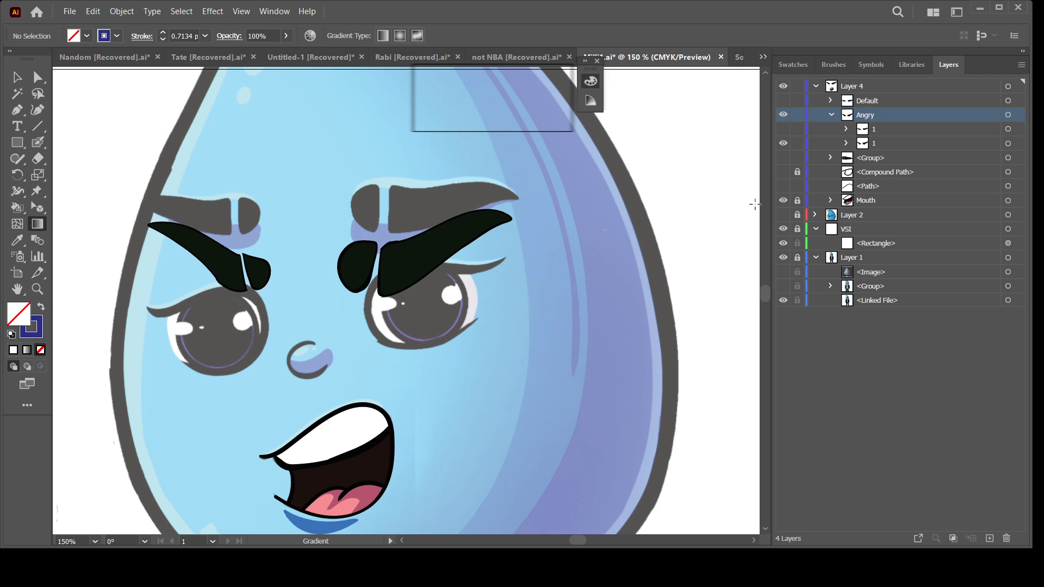
{"action": "left_click", "coordinate": [783, 129]}
{"action": "left_click", "coordinate": [783, 143]}
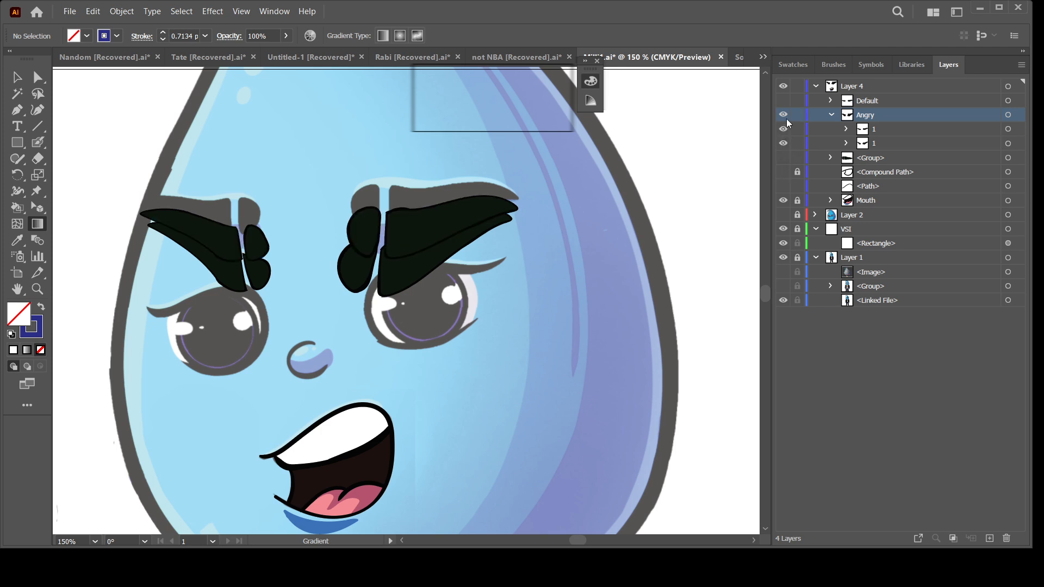
{"action": "left_click", "coordinate": [832, 115]}
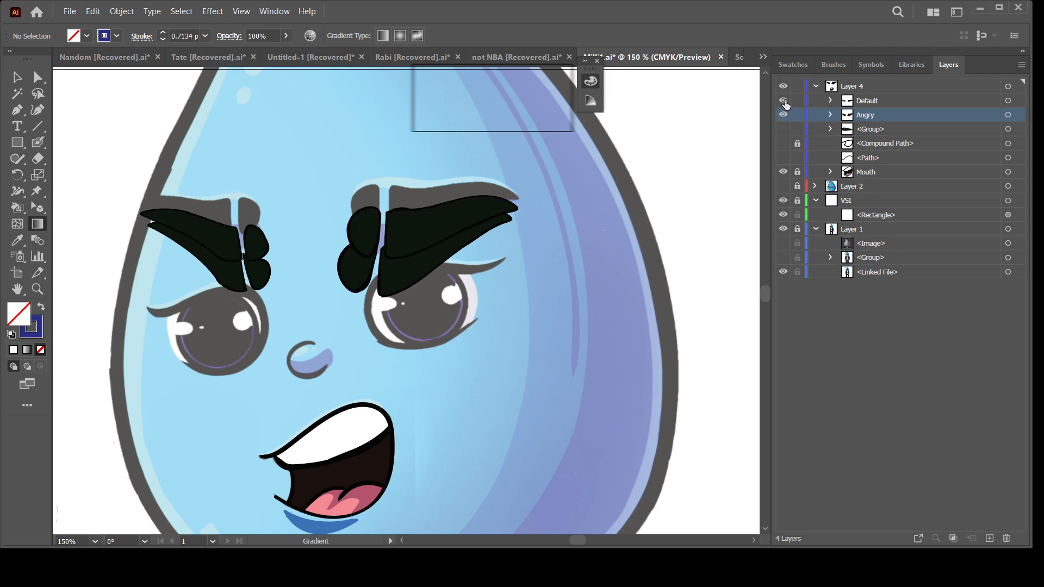
Compare the Default and Angry eyebrows on the whole character, hide Default and expand the Angry group's variants
{"action": "left_click", "coordinate": [784, 101]}
{"action": "key", "text": "ctrl+minus"}
{"action": "key", "text": "ctrl+minus"}
{"action": "key", "text": "ctrl+minus"}
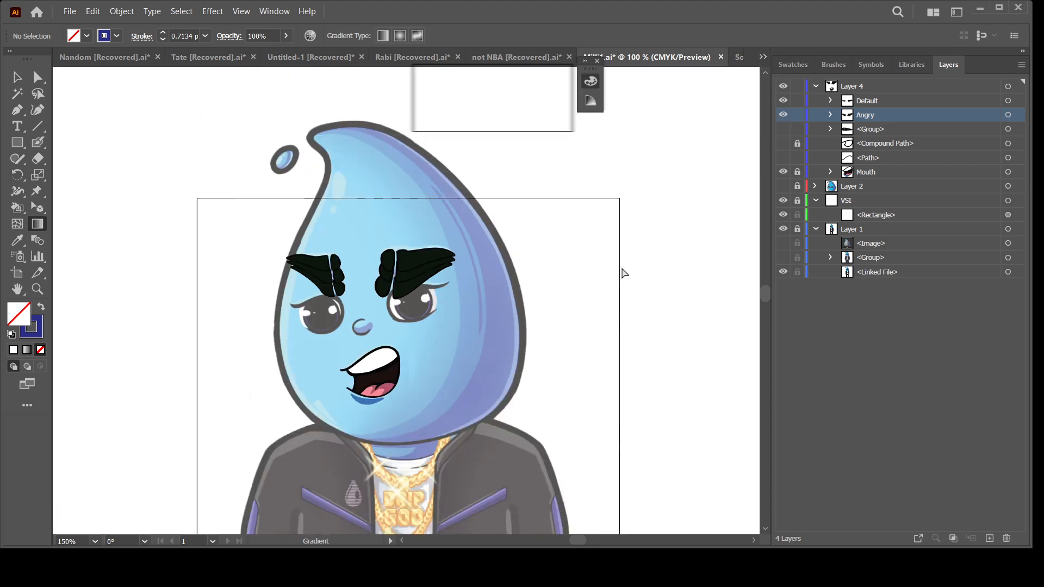
{"action": "left_click", "coordinate": [783, 101]}
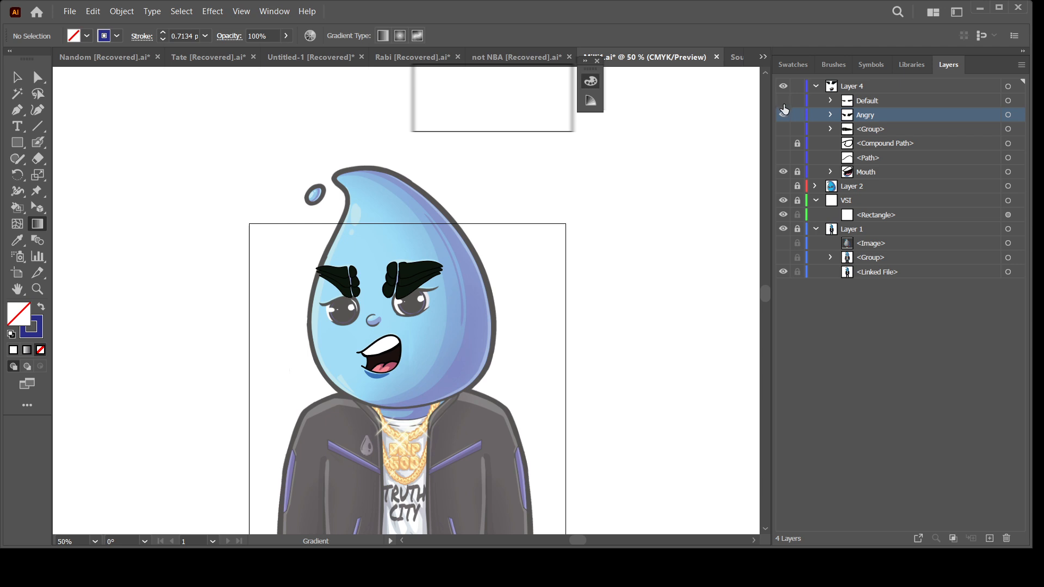
{"action": "left_click", "coordinate": [831, 115]}
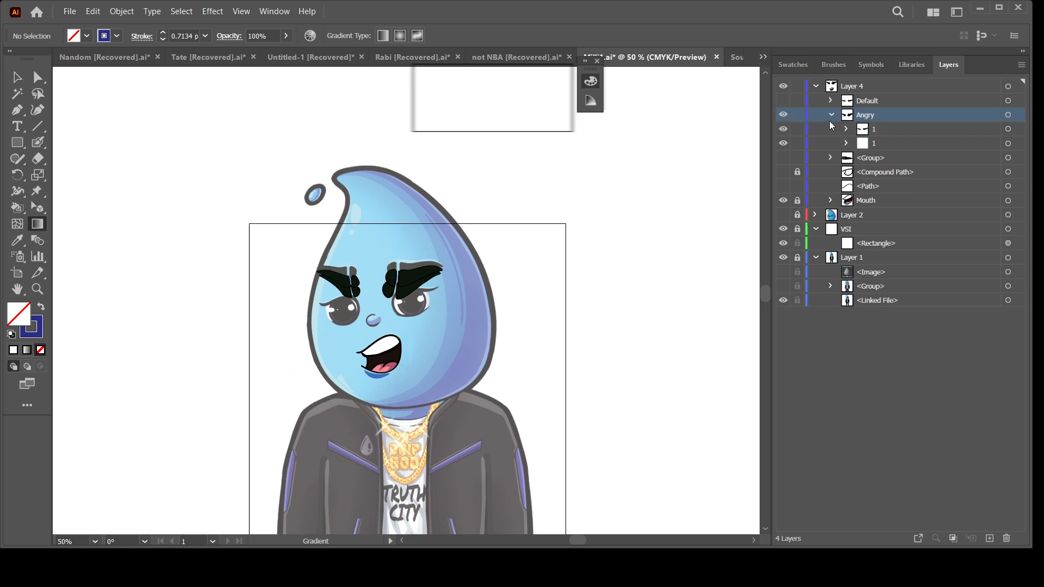